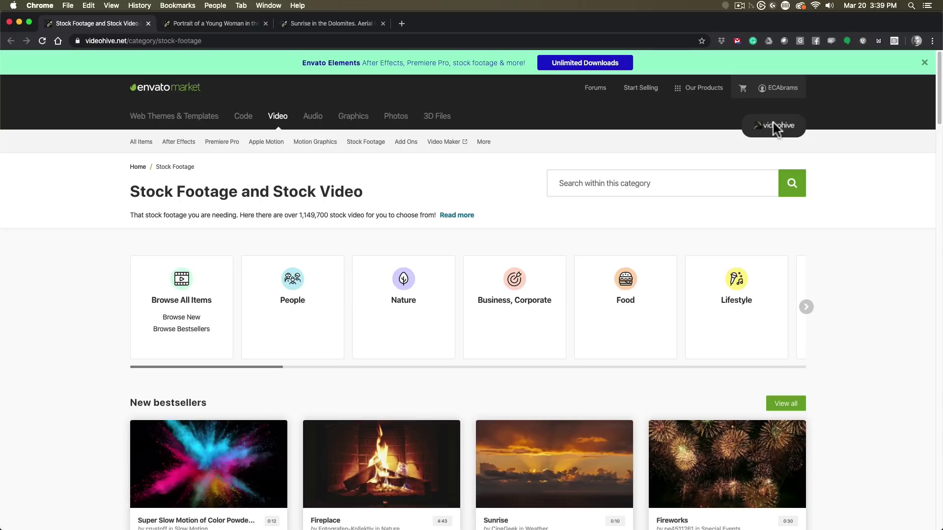
Browse the VideoHive Stock Footage category and go to the Envato Elements Unlimited Downloads pricing
scroll(772, 123, down, 5)
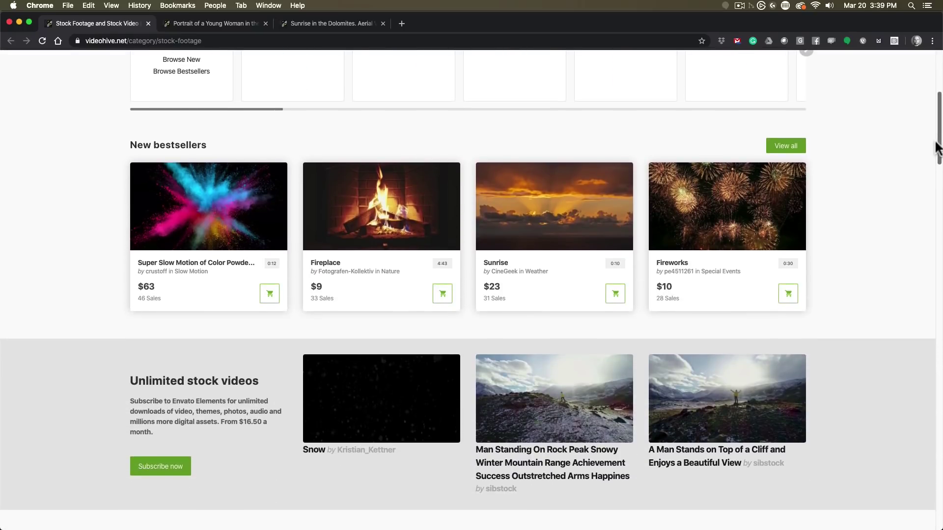
drag(936, 153, 936, 185)
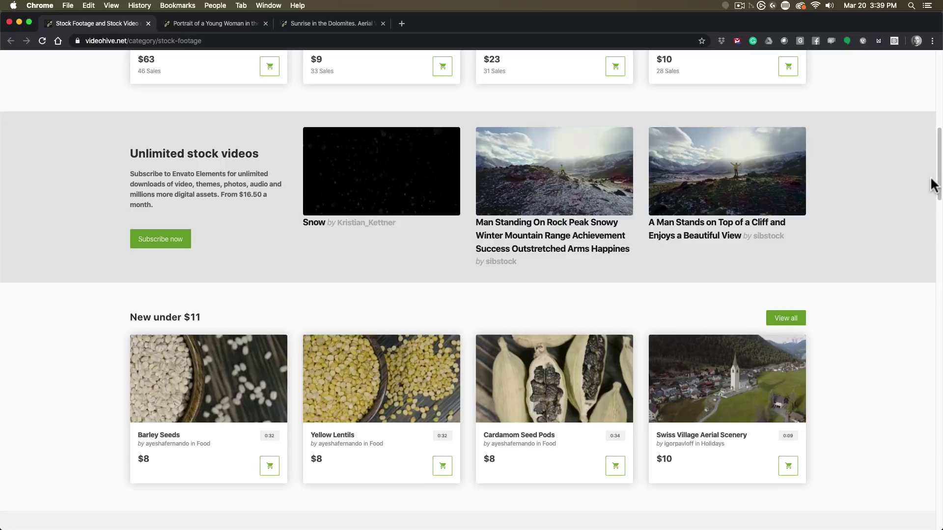
drag(936, 183, 938, 112)
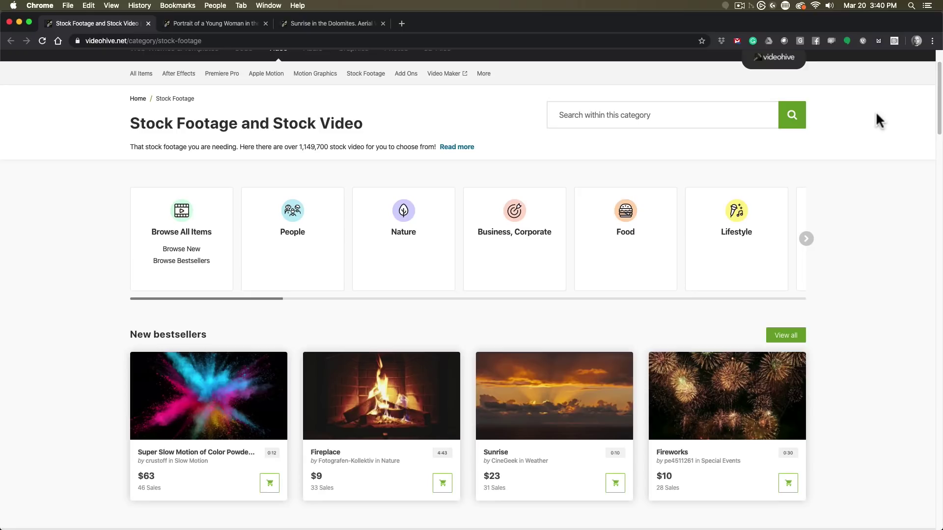
scroll(911, 89, up, 3)
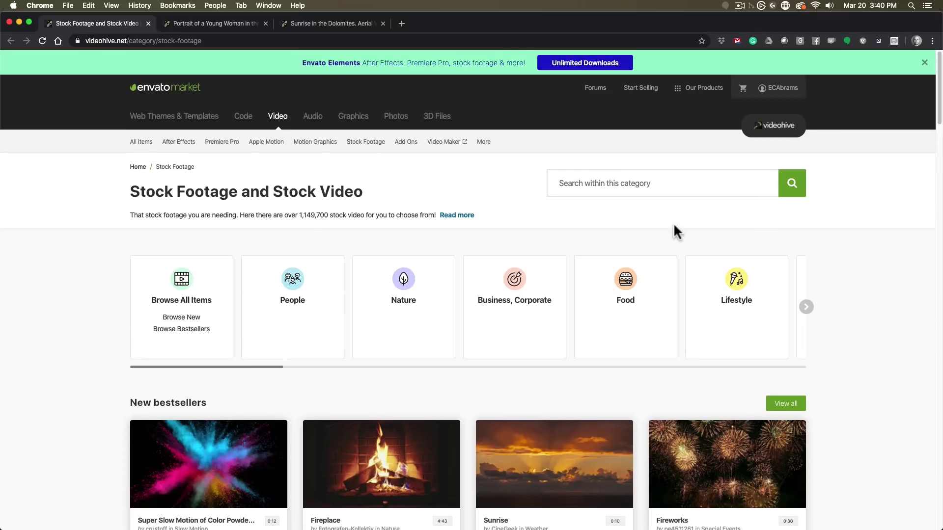
click(606, 67)
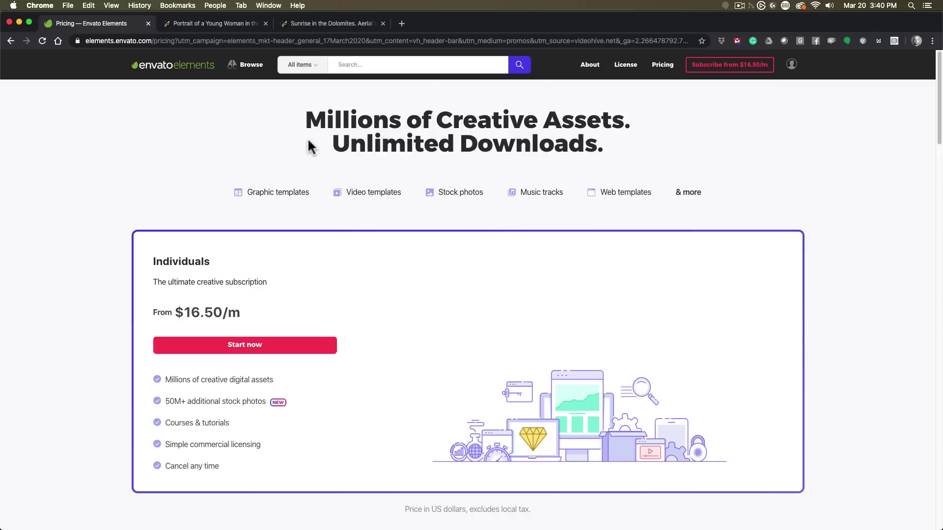
Switch to the 'Portrait of a Young Woman in the Sunlight in Profile' product page
click(226, 23)
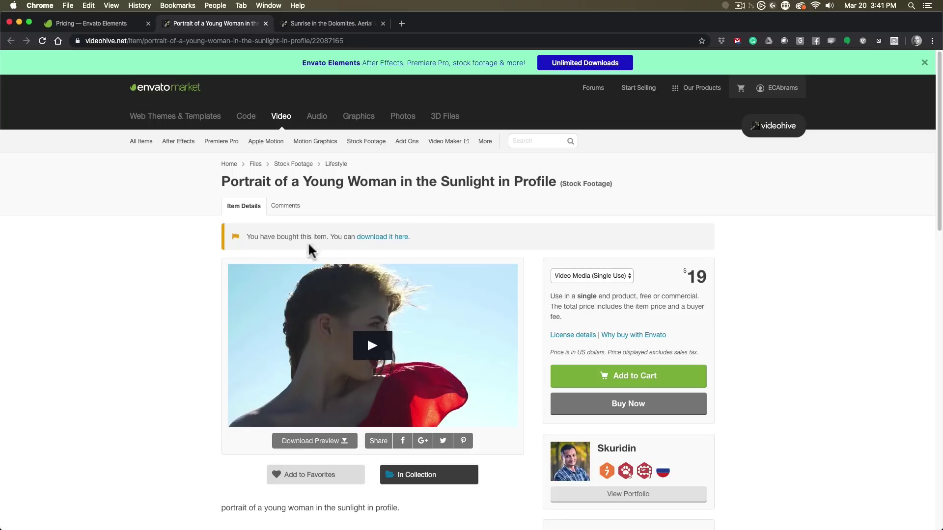
scroll(188, 302, down, 1)
scroll(189, 302, down, 2)
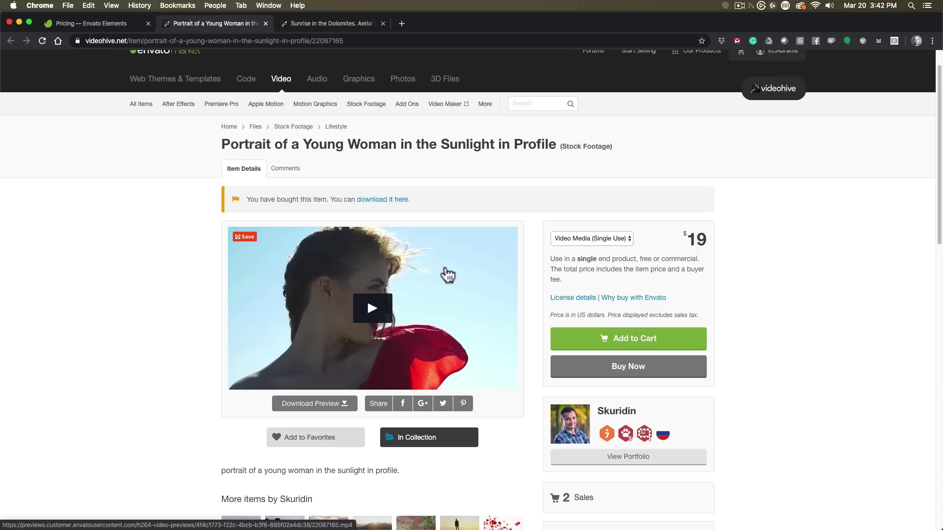
Look over the Sunrise in the Dolomites clip page and its related items, then return to After Effects
click(339, 24)
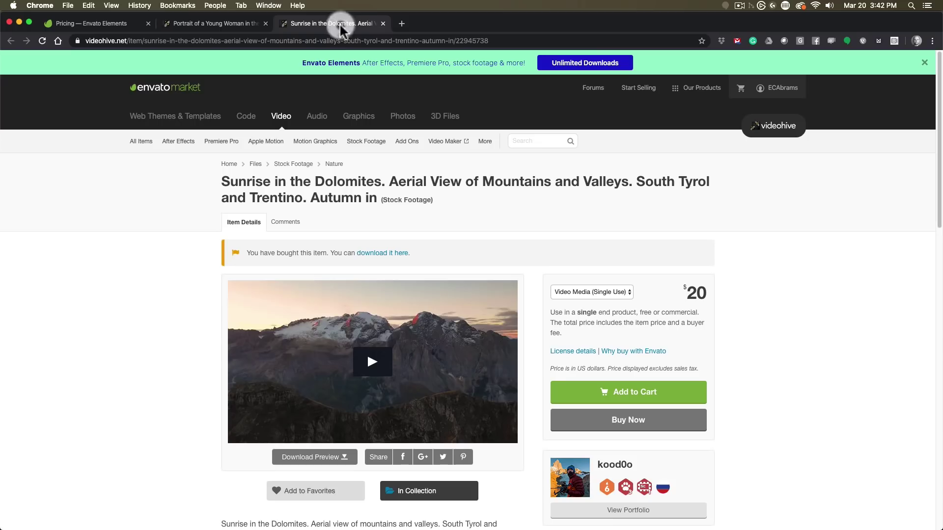
scroll(486, 441, down, 3)
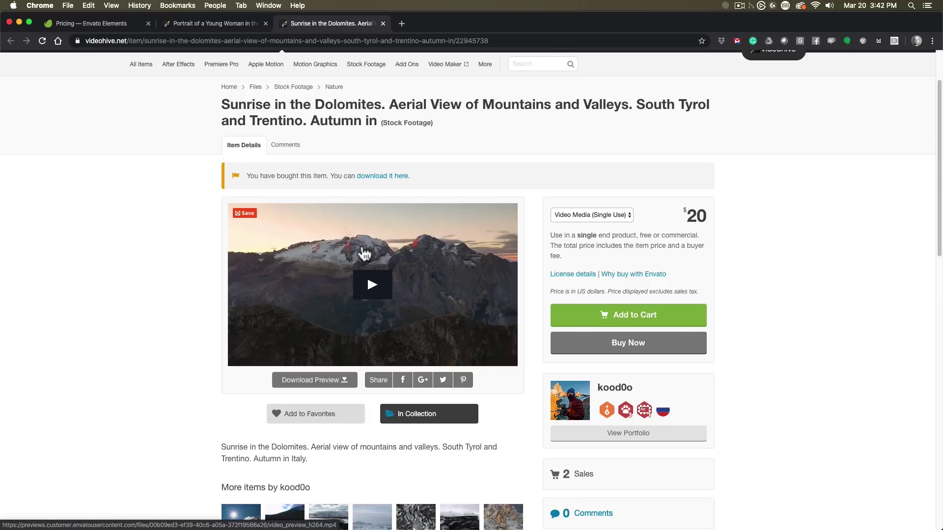
scroll(364, 254, down, 6)
mouse_move(249, 384)
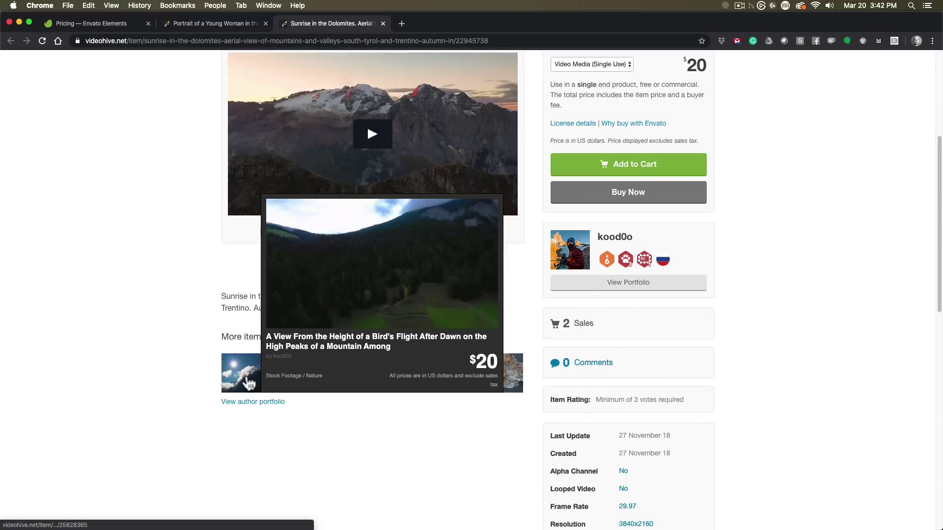
mouse_move(419, 391)
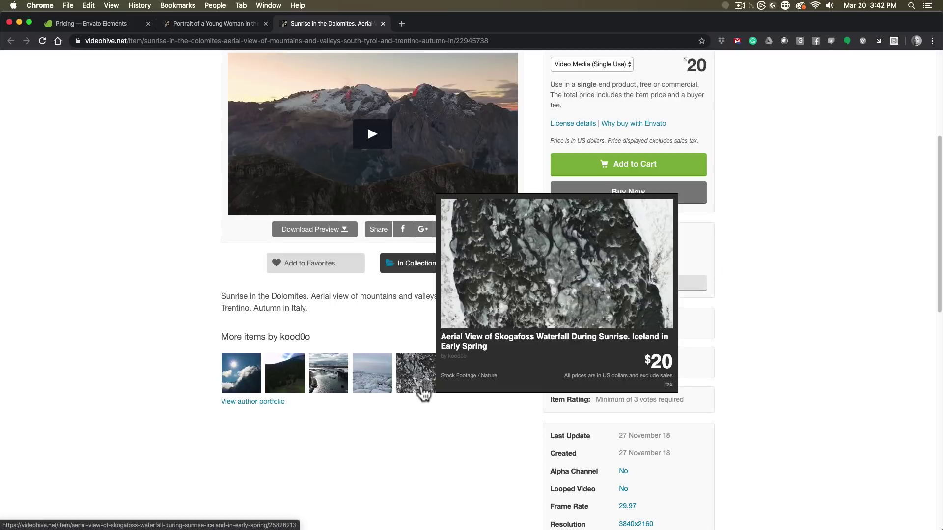
scroll(496, 447, up, 1)
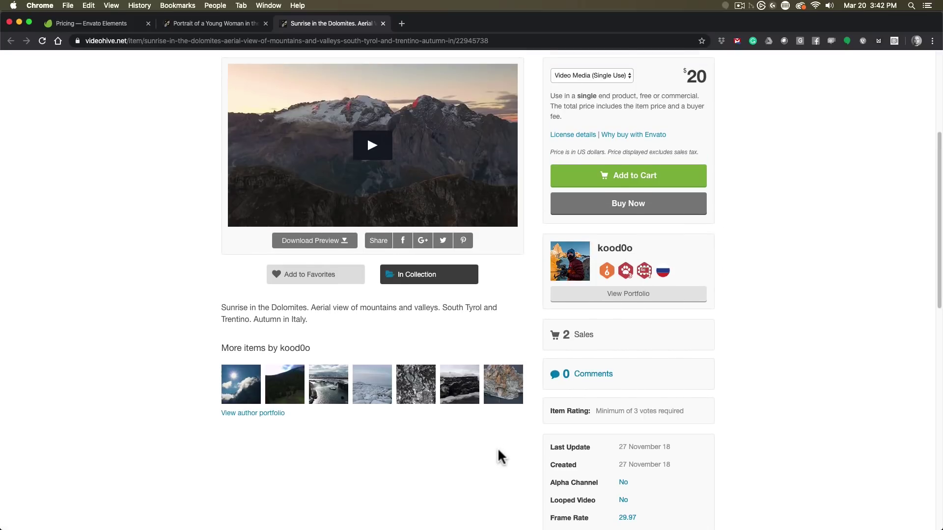
scroll(496, 447, up, 9)
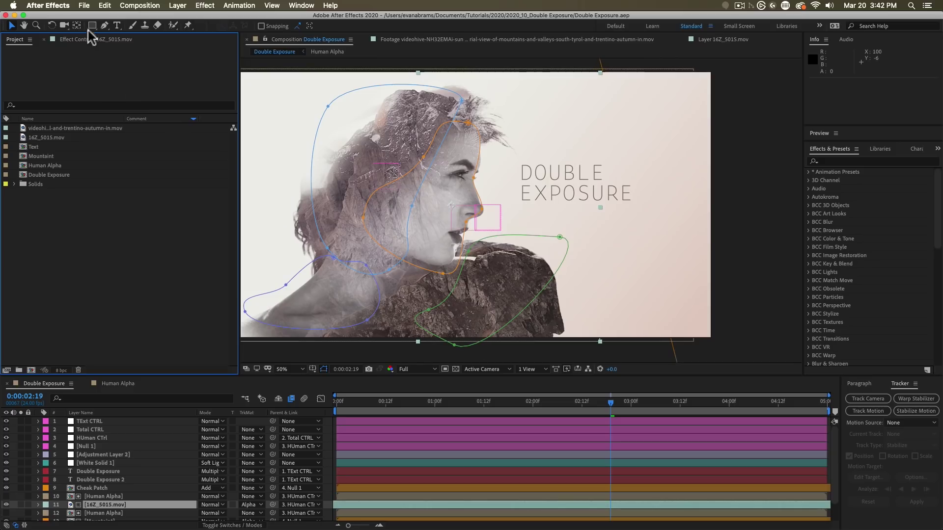
click(85, 6)
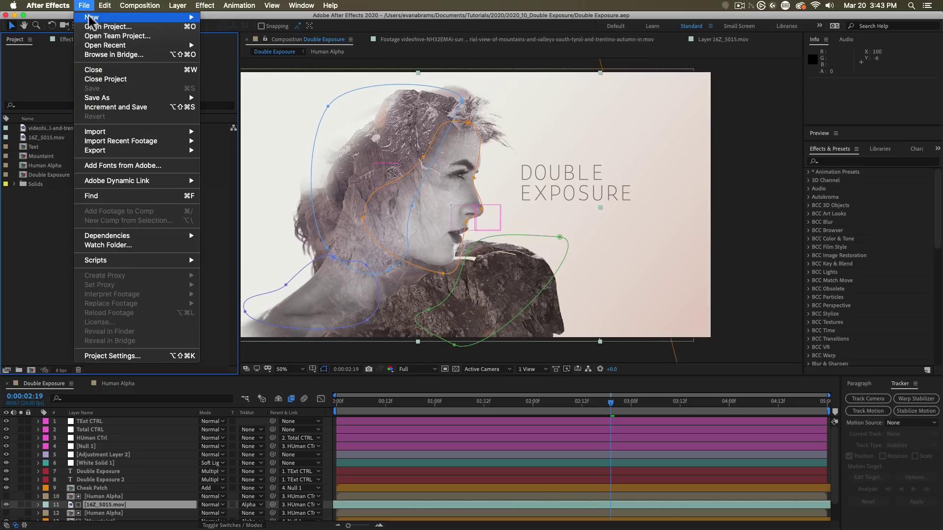
Start a new project and import the Dolomites mountain clip and 16Z_5015.mov
mouse_move(91, 18)
click(237, 19)
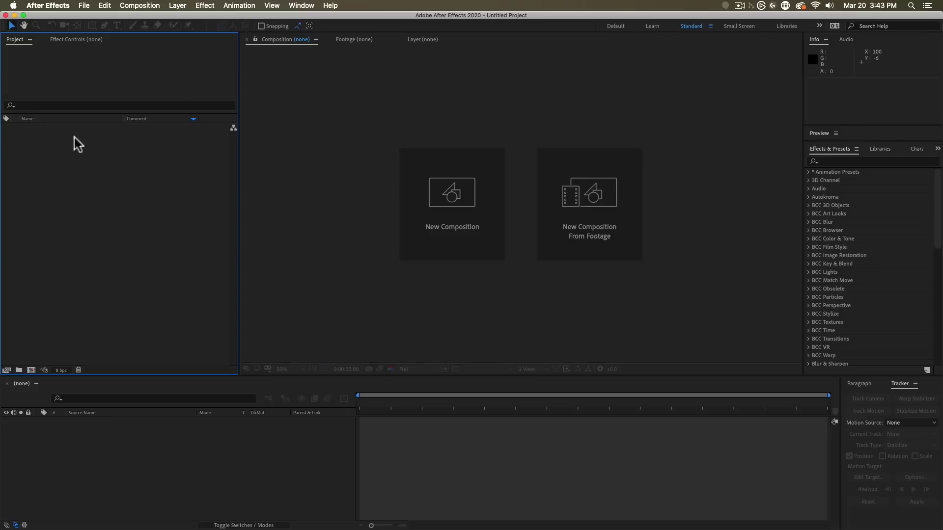
double_click(155, 253)
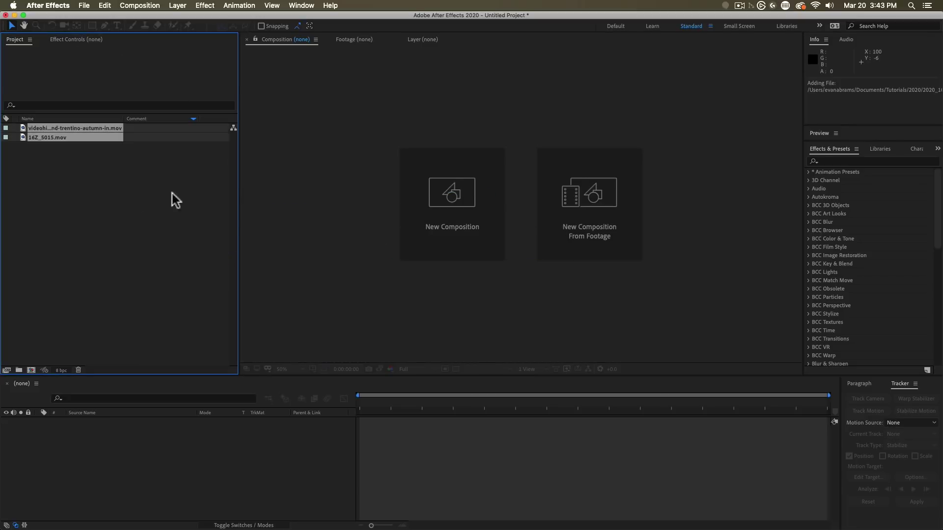
click(69, 187)
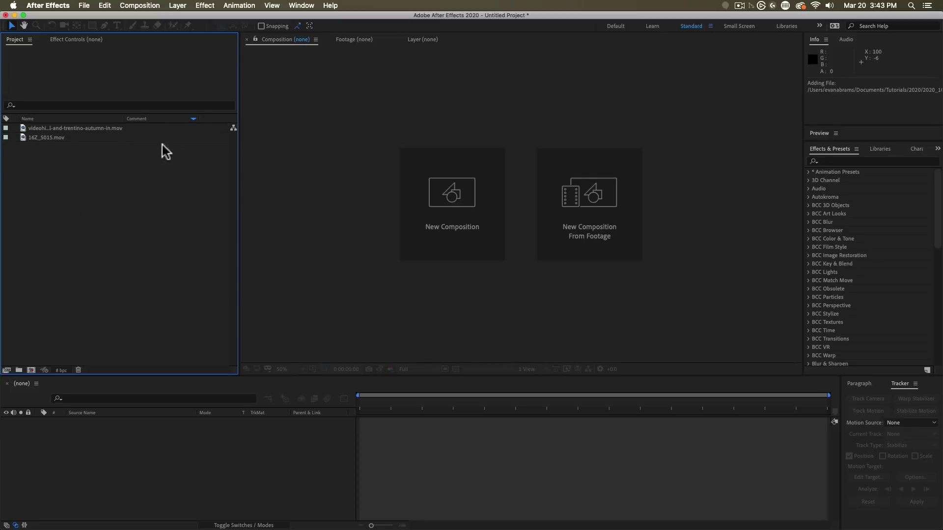
Check both clips' resolution and frame rate, then begin a new composition
click(105, 129)
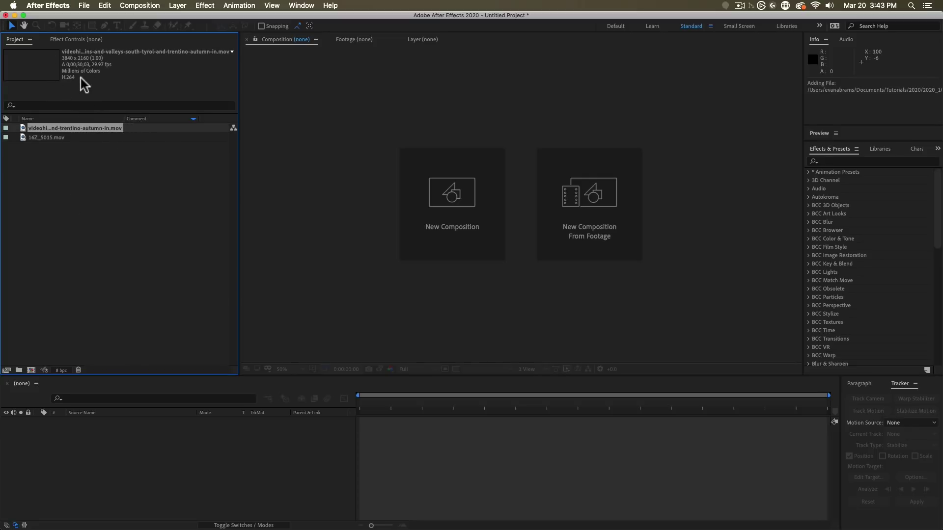
click(57, 138)
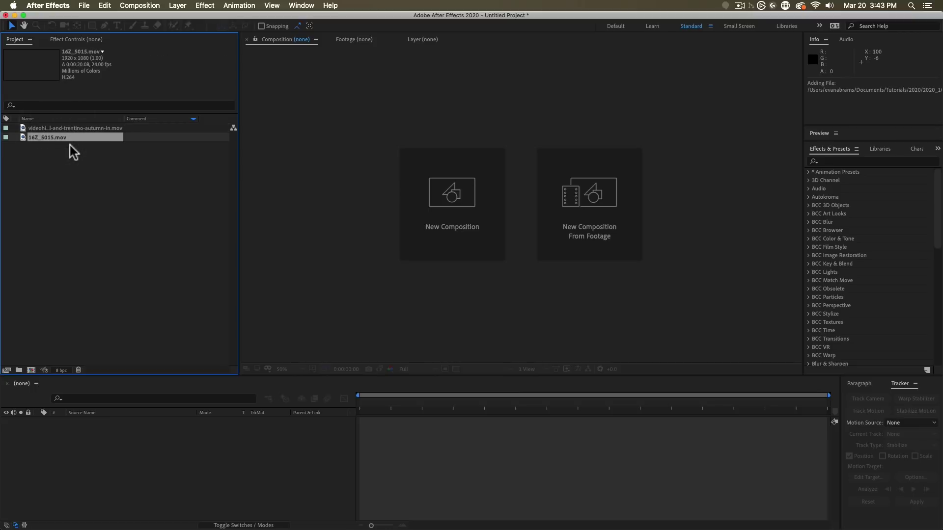
click(66, 194)
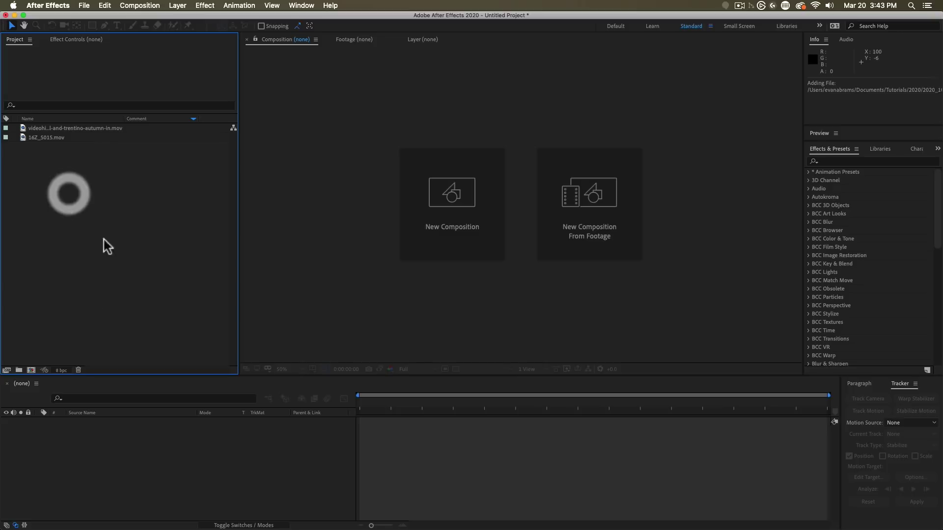
click(31, 370)
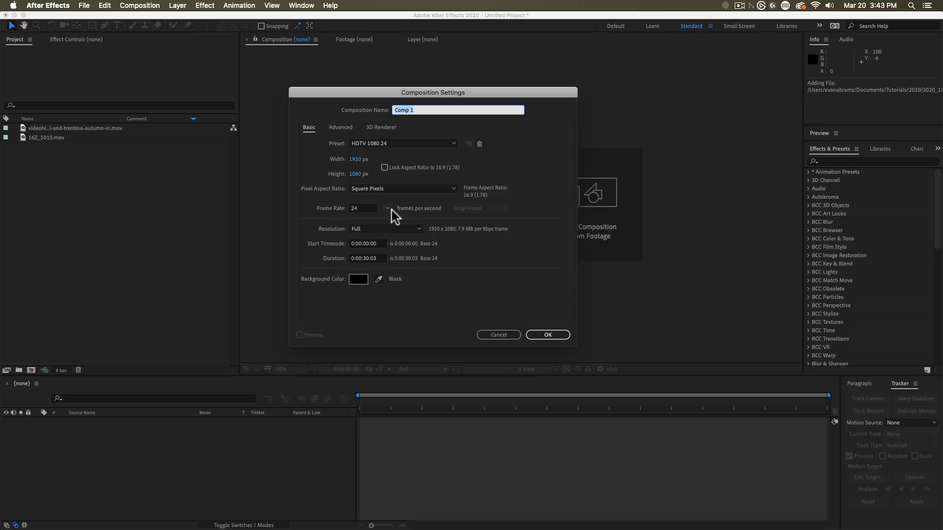
Create a composition named 'Composite' with a duration of 0:00:05:00
text(Composite)
click(368, 258)
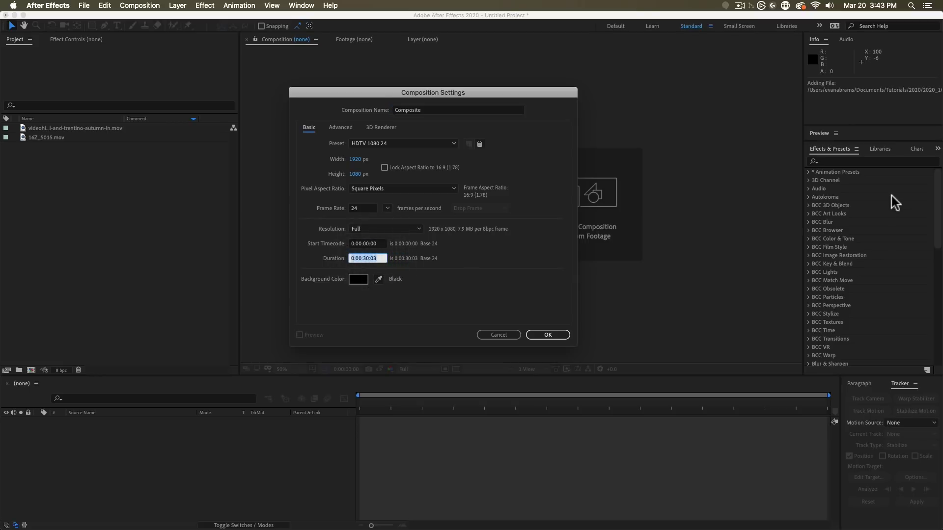
text(500)
key(Tab)
click(565, 338)
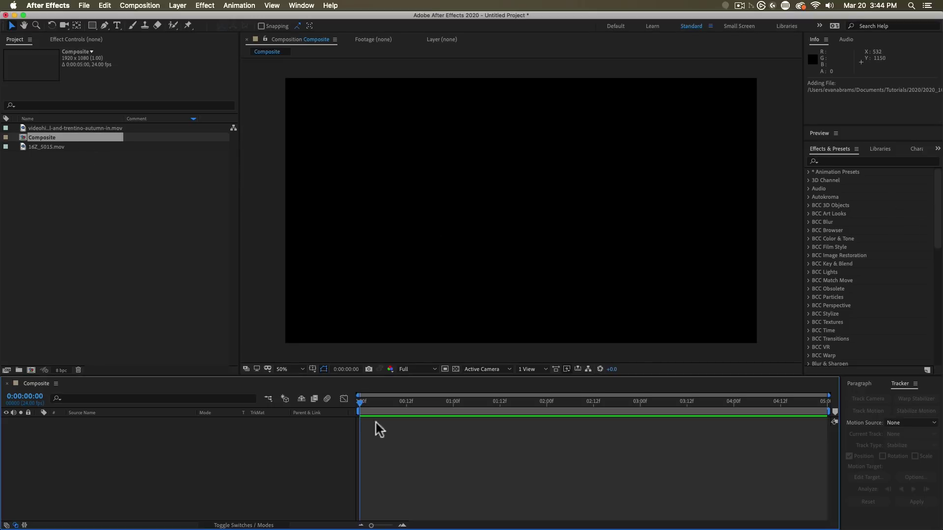
Add 16Z_5015.mov as a layer in Composite and preview it
click(49, 147)
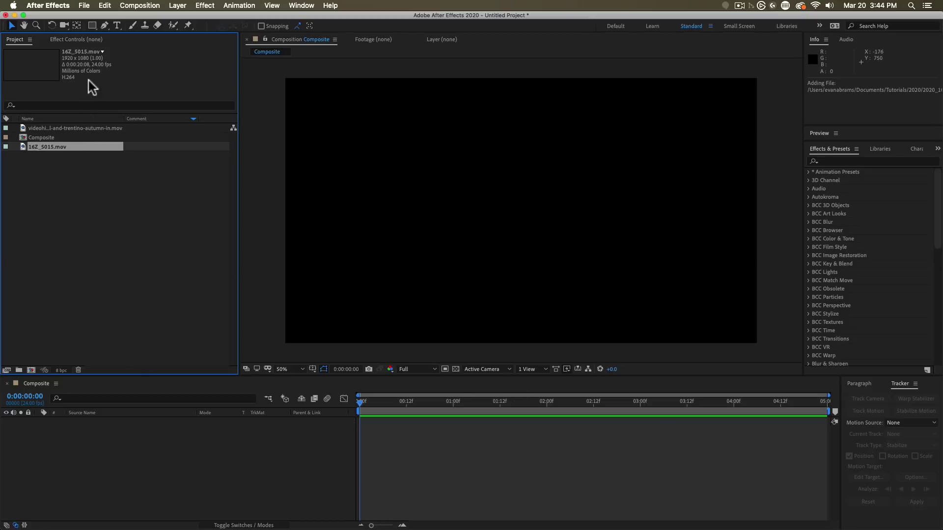
drag(52, 149, 176, 452)
drag(417, 402, 447, 411)
key(space)
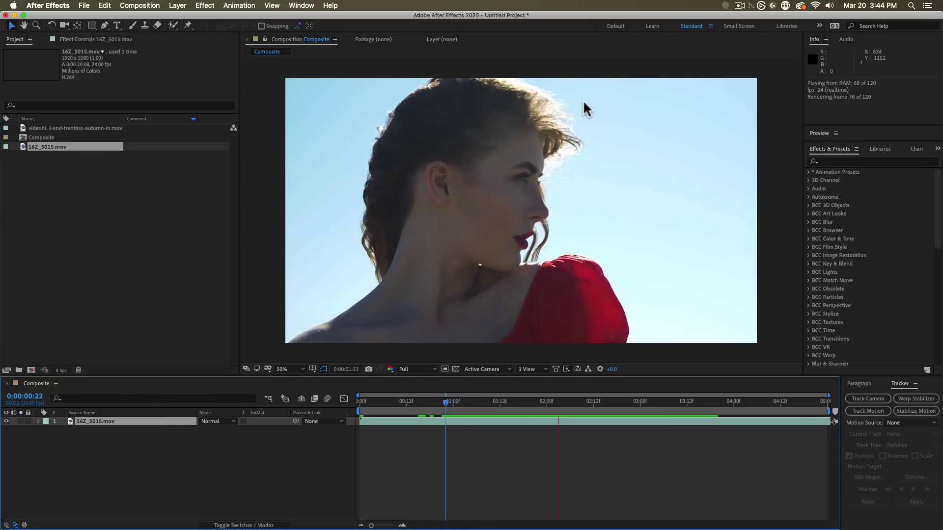
key(space)
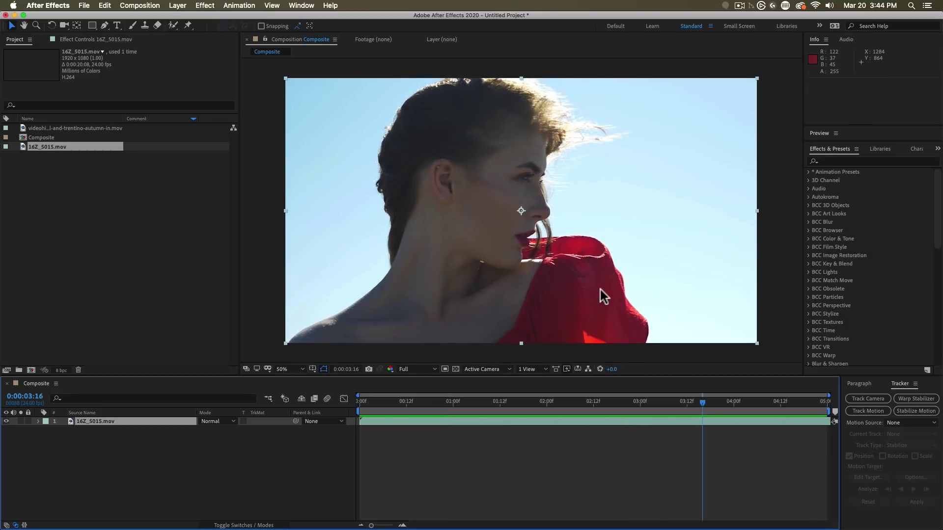
right_click(44, 146)
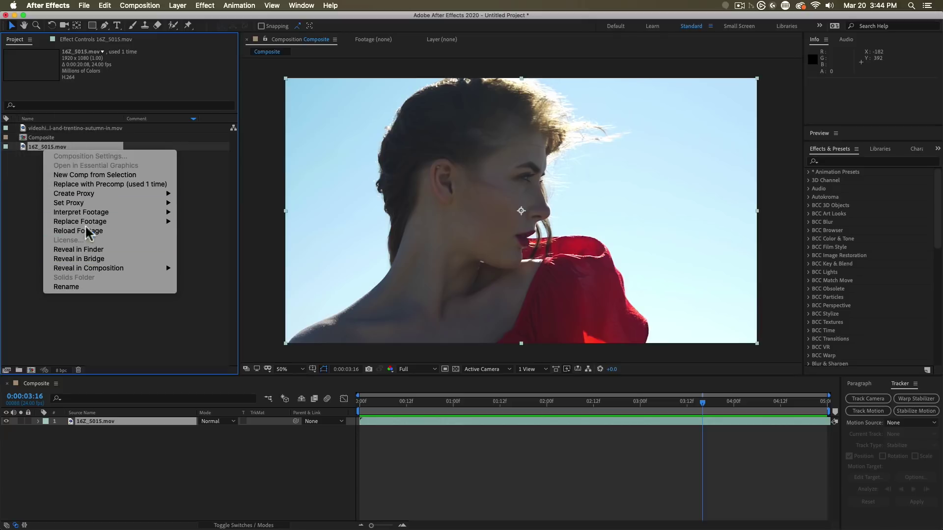
Conform 16Z_5015.mov to 12 fps in Interpret Footage
mouse_move(107, 215)
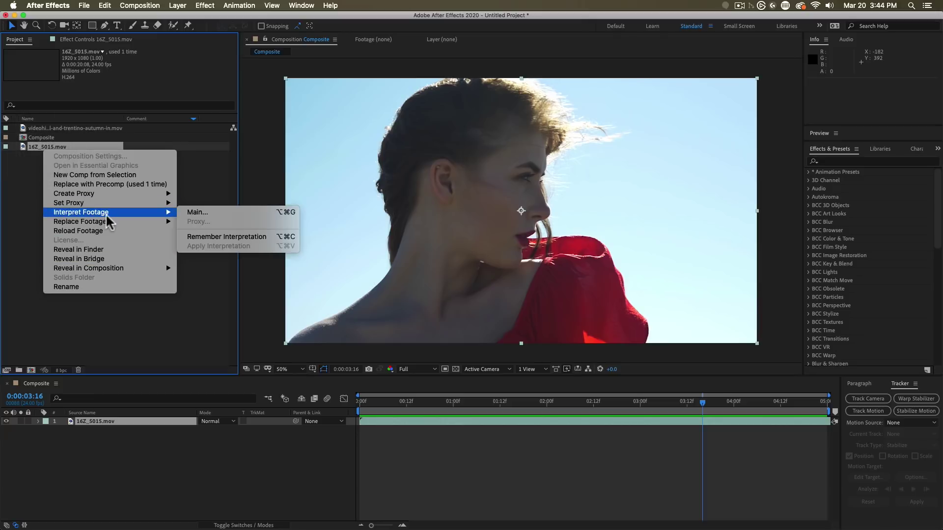
click(196, 212)
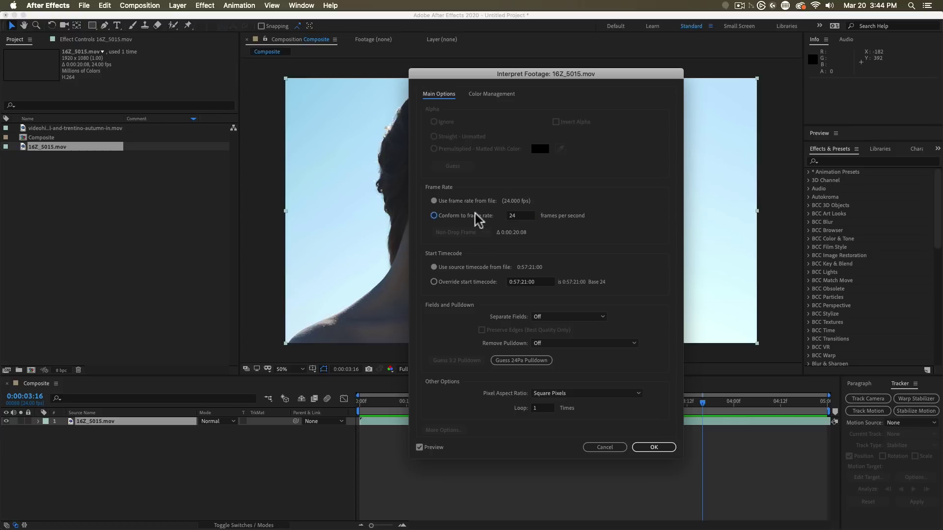
click(475, 215)
click(524, 215)
text(12)
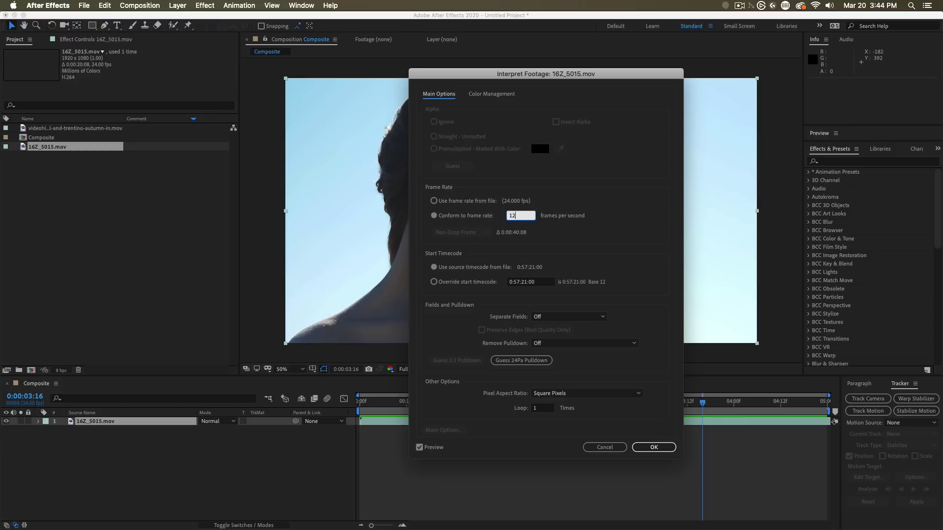
key(Return)
Preview the 12 fps clip from about one second in and show the layer switch columns
drag(496, 423, 477, 406)
click(478, 408)
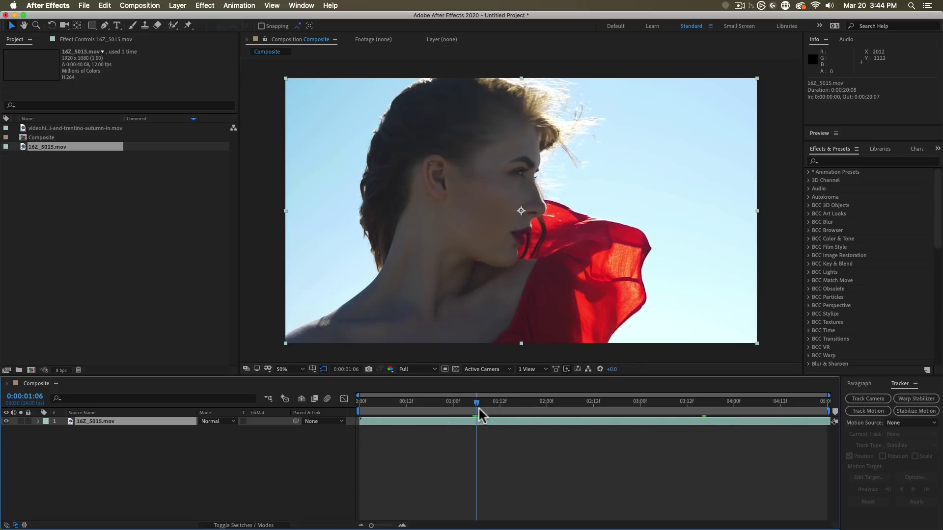
key(space)
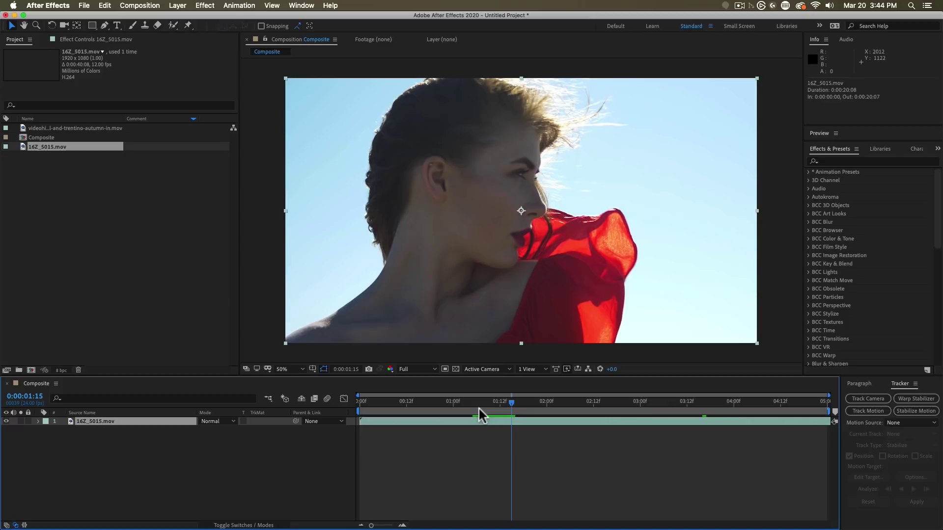
key(space)
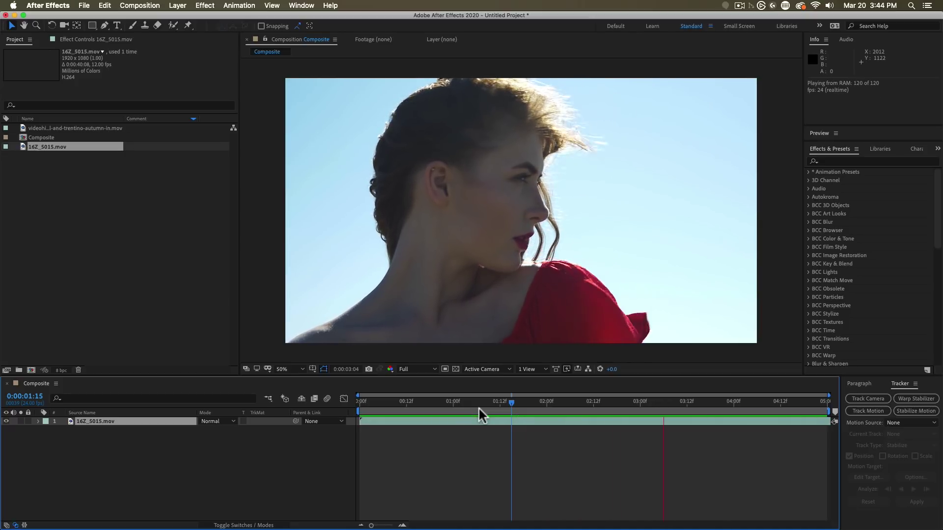
key(space)
click(265, 524)
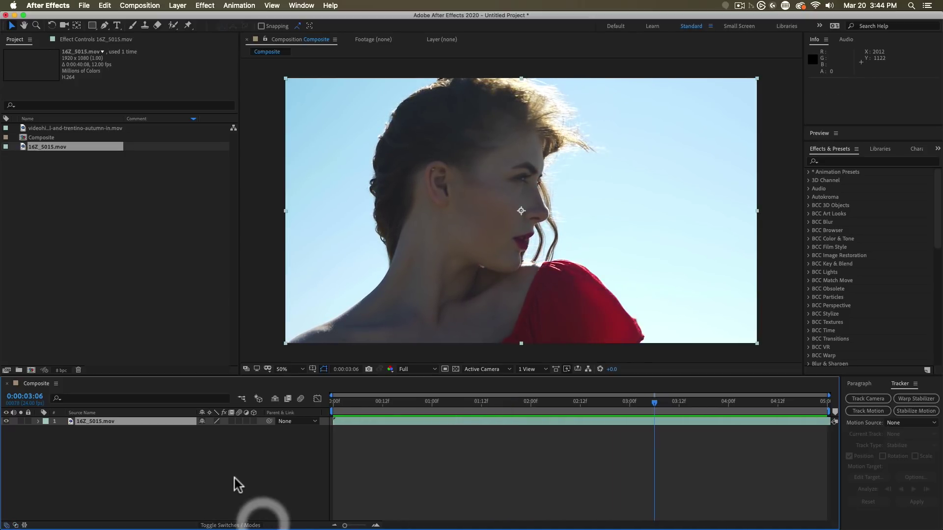
Set the woman layer's frame blending to Pixel Motion, inspecting the red fabric edge zoomed in
click(232, 421)
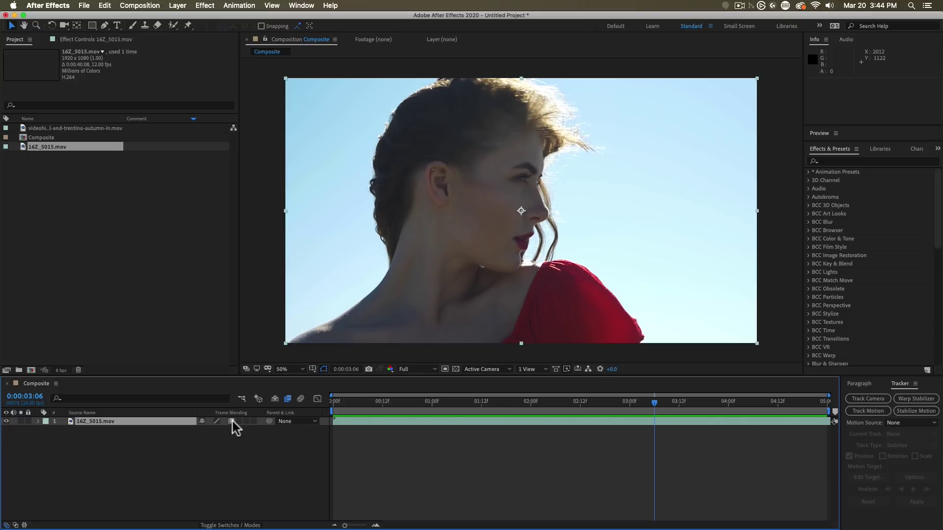
scroll(637, 319, up, 4)
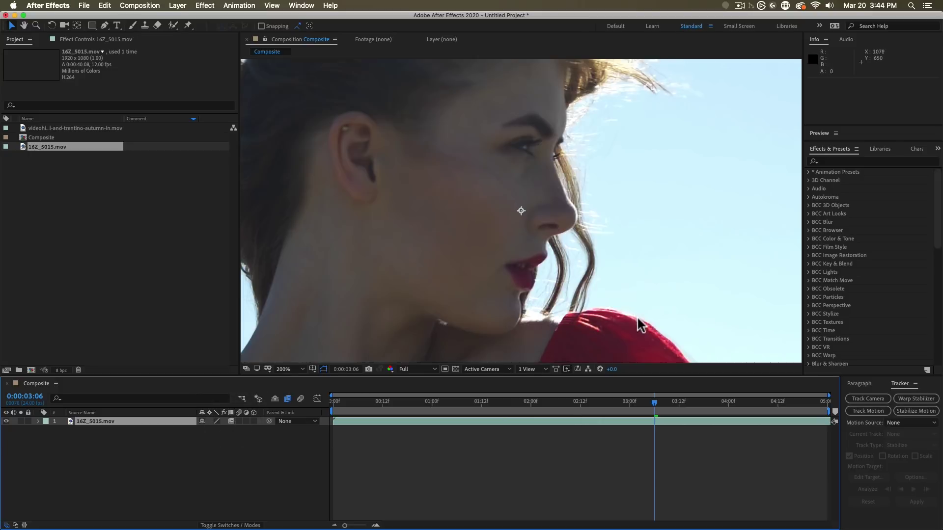
key(h)
drag(675, 316, 237, 11)
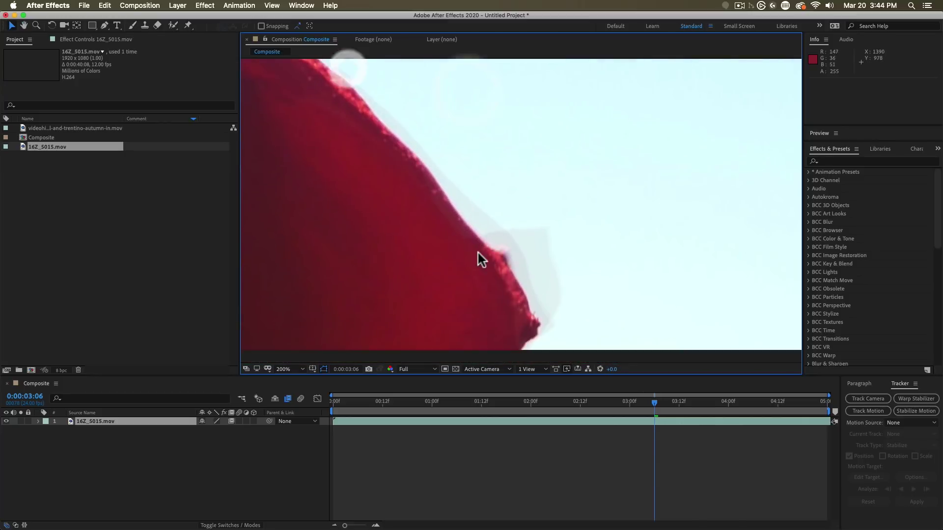
key(v)
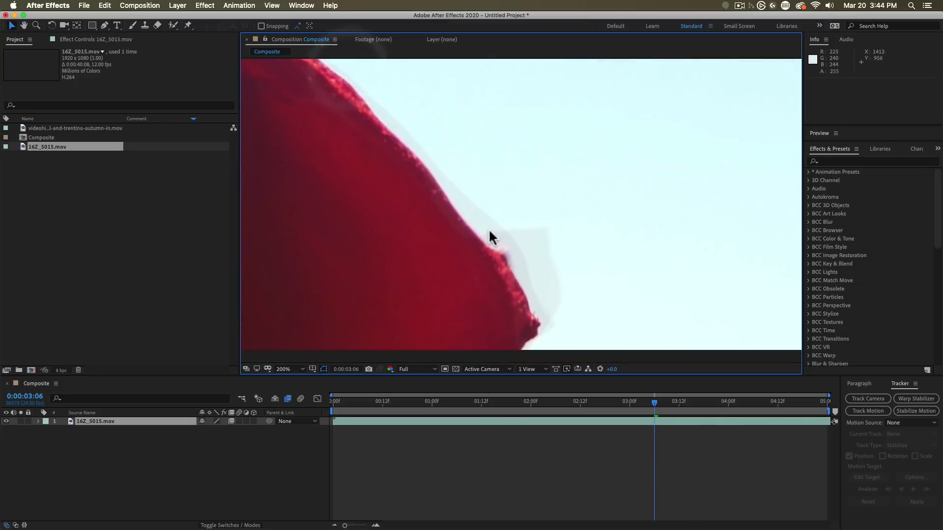
click(231, 421)
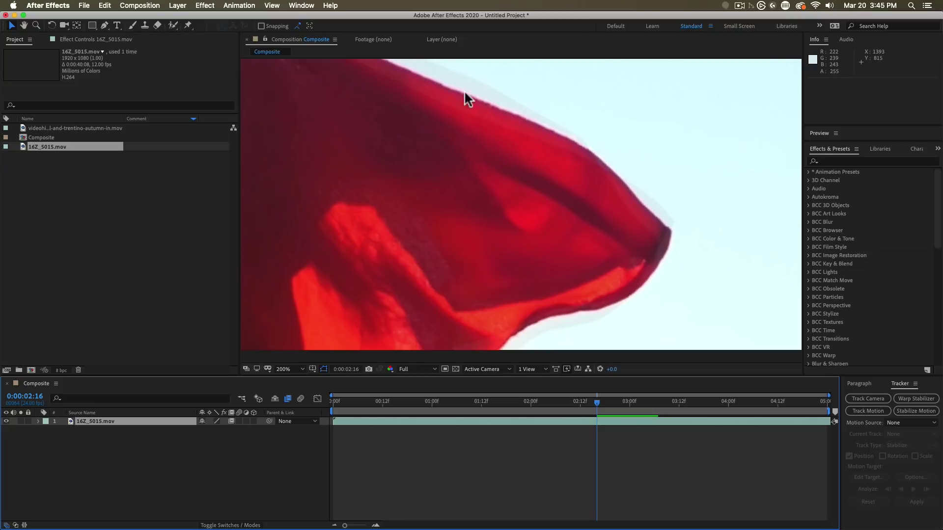
click(231, 421)
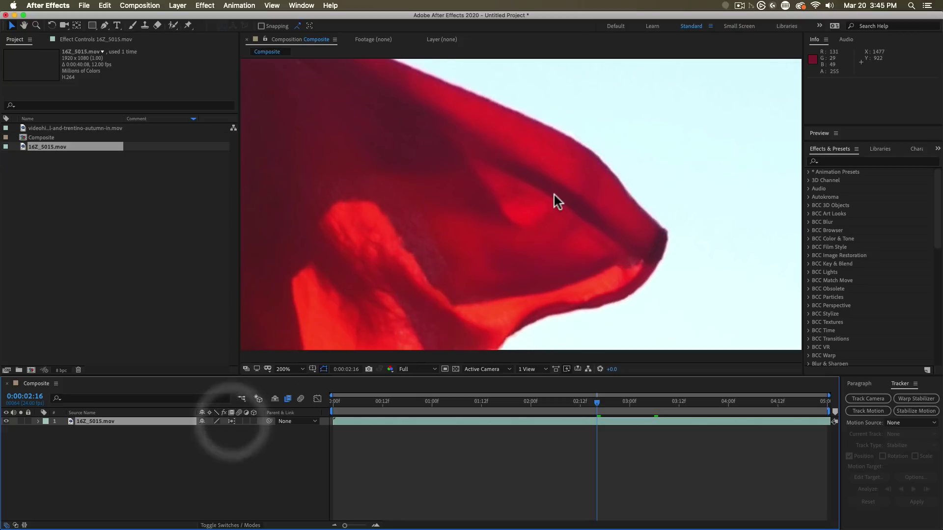
Step through frames to check the blend, zoom back to full frame, and preview from 1:14
key(Page_Up)
key(Page_Up)
key(Page_Up)
key(Page_Up)
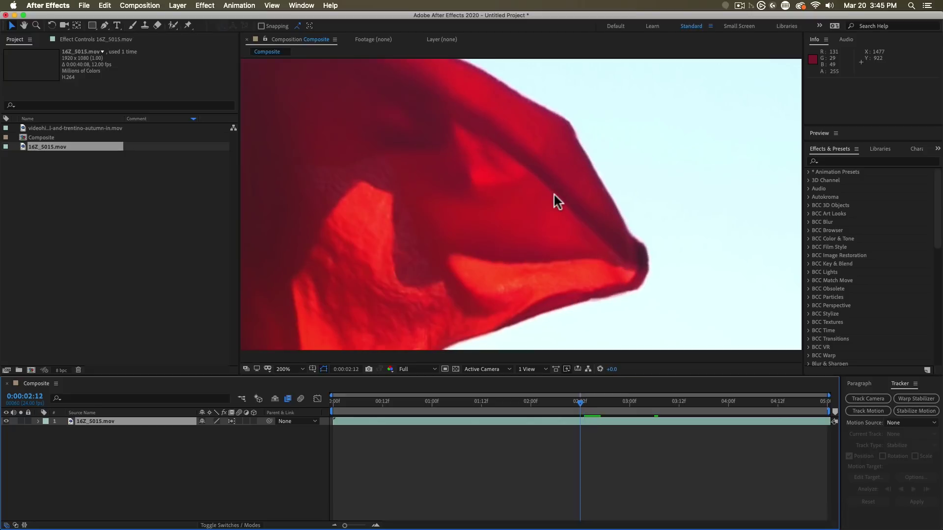
key(Page_Down)
key(Page_Down)
key(Page_Down)
key(Page_Down)
key(Page_Down)
key(Page_Down)
key(Page_Down)
key(Page_Down)
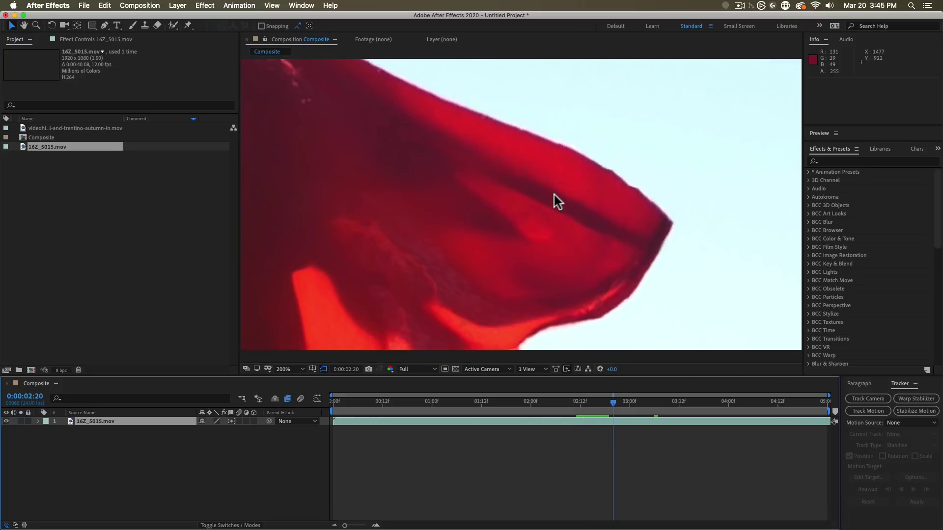
scroll(675, 129, down, 2)
scroll(674, 128, down, 2)
drag(637, 152, 573, 295)
click(490, 407)
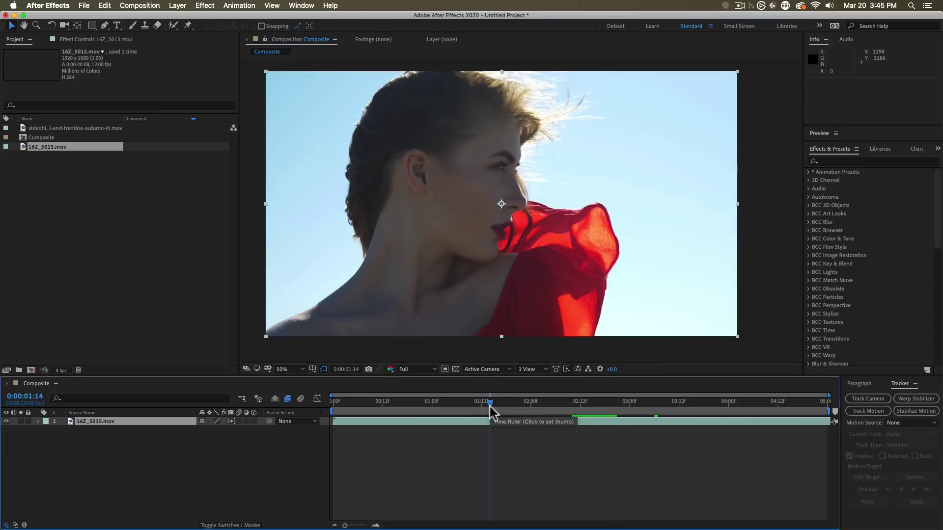
key(space)
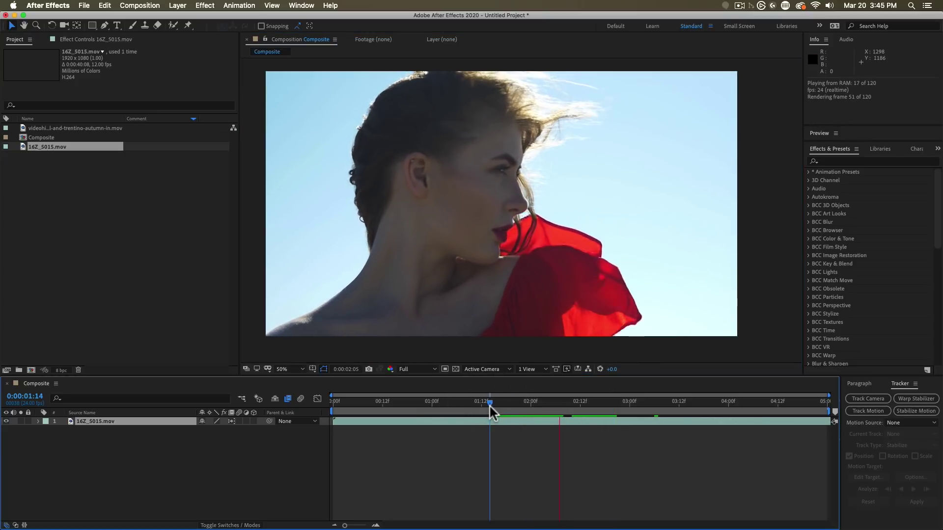
click(536, 404)
drag(536, 404, 568, 400)
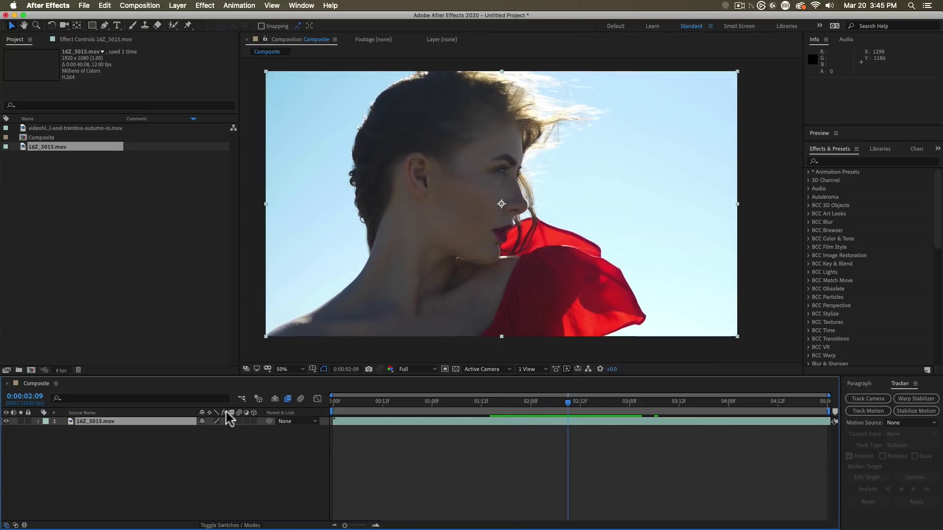
click(58, 128)
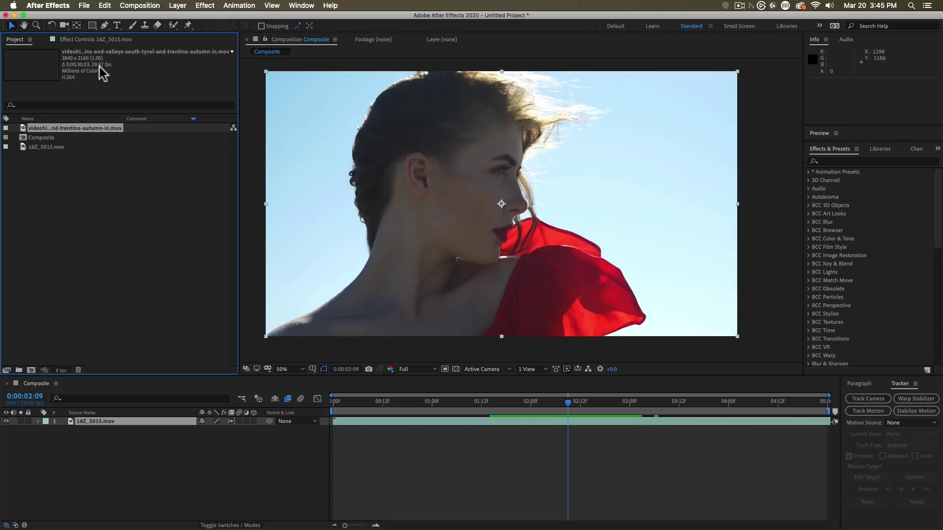
Conform the mountain footage to 24 fps, add it on top in Composite, and hide it
right_click(96, 126)
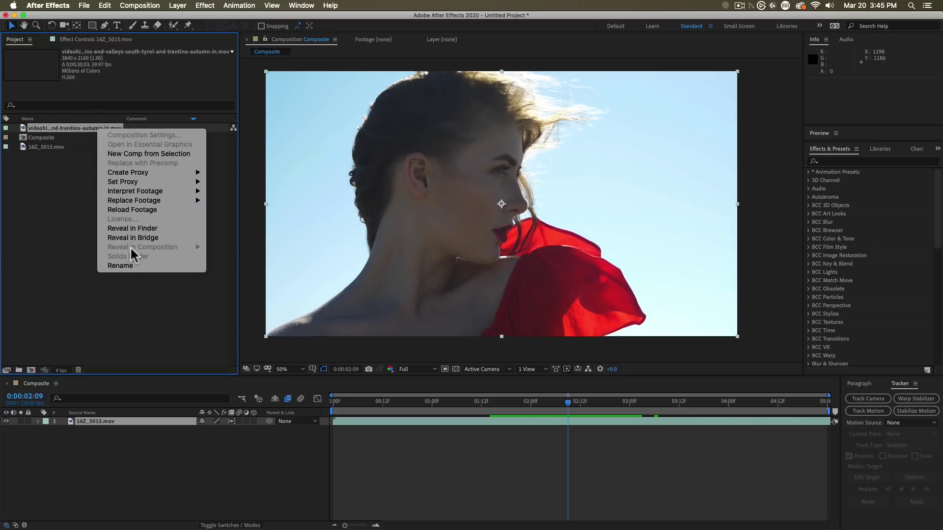
mouse_move(195, 191)
click(275, 191)
text(24)
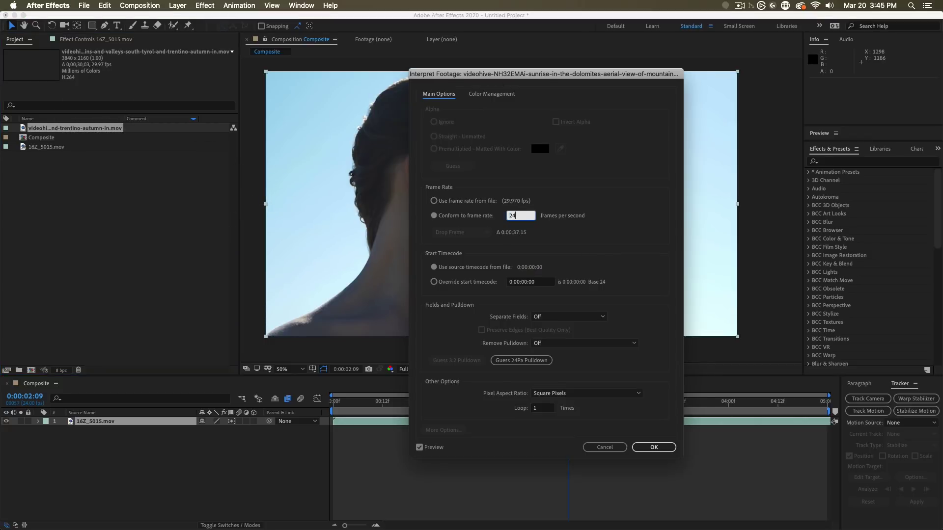
key(Return)
drag(74, 128, 444, 250)
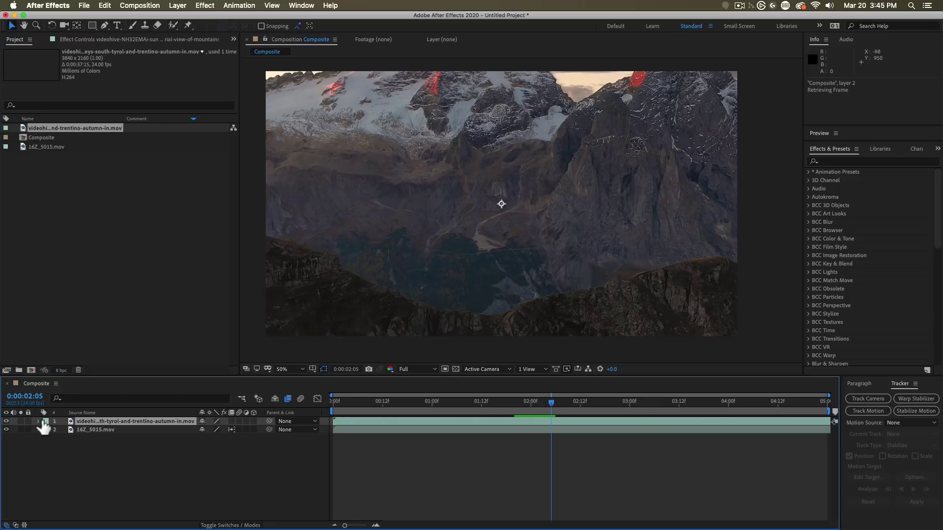
click(6, 421)
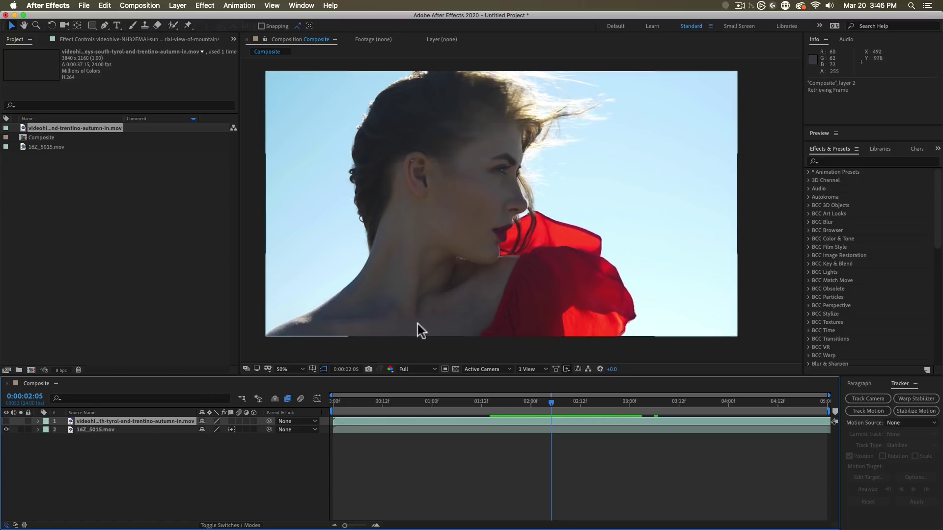
Add a 1920×1080 White Solid 1 and move it to the bottom of the layer stack
right_click(162, 464)
mouse_move(186, 423)
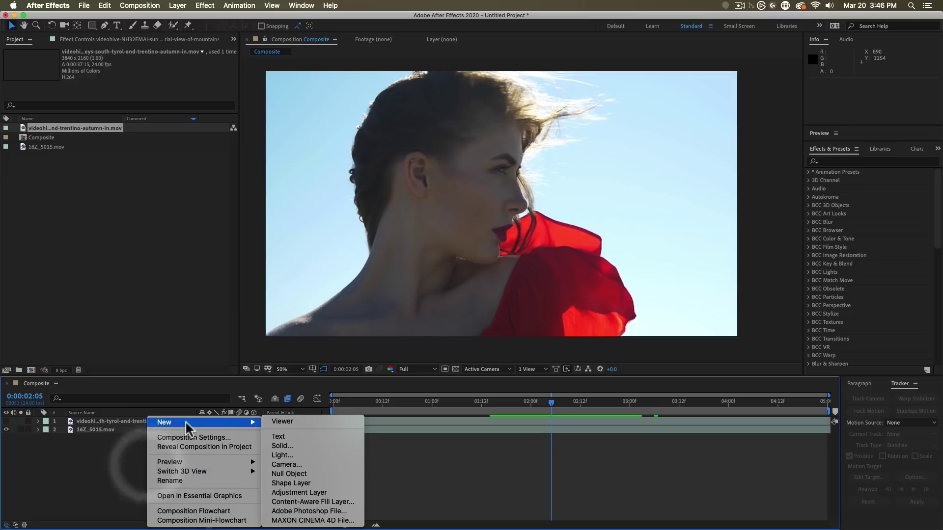
click(278, 445)
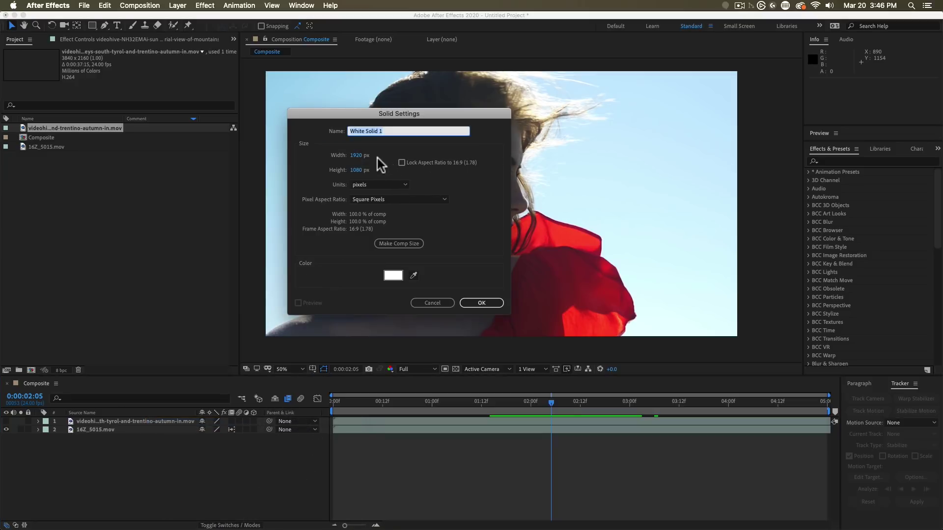
key(Return)
drag(178, 422, 178, 441)
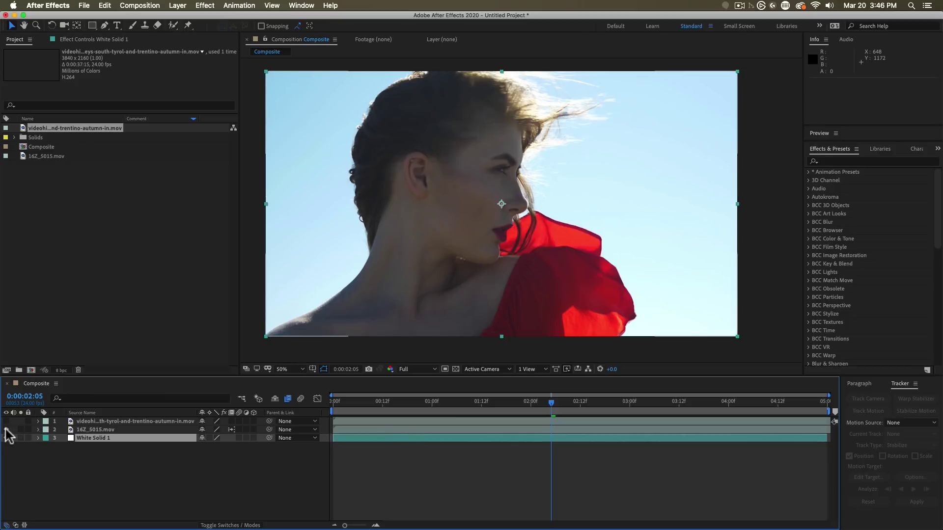
click(92, 430)
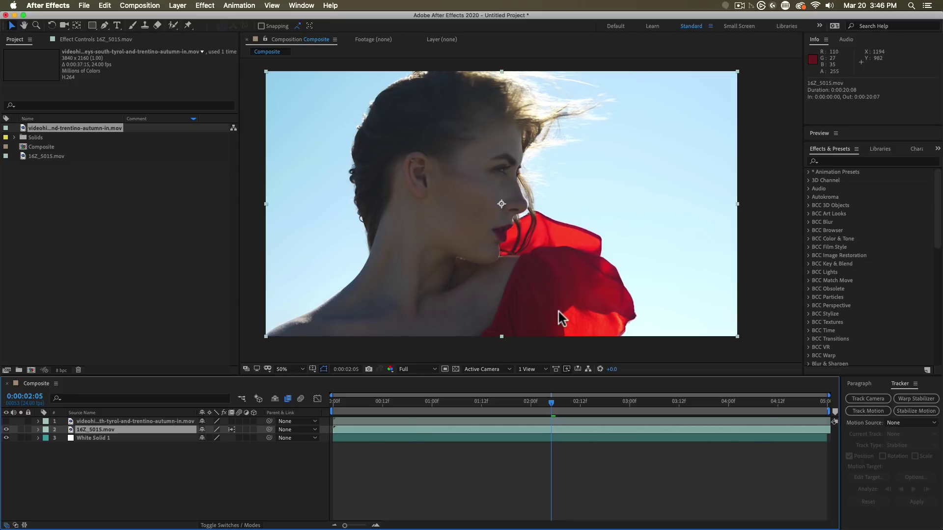
Duplicate the woman layer, pre-compose it as 'Matte' with all attributes moved, and open it
key(super+d)
key(super+shift+c)
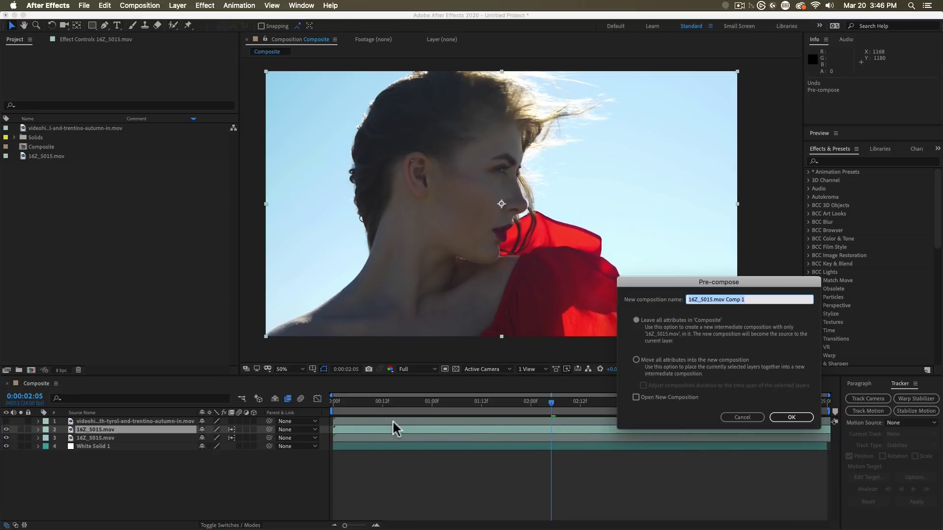
click(702, 361)
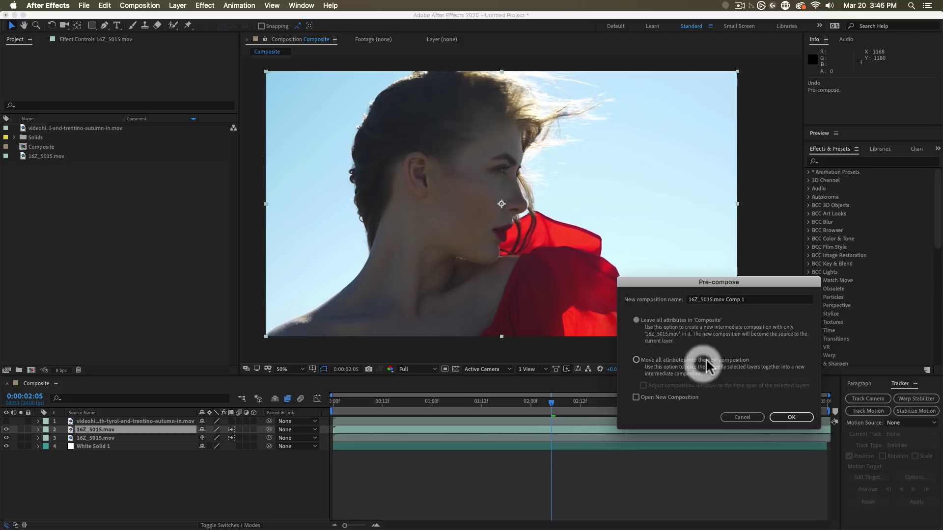
click(749, 300)
text(Matte)
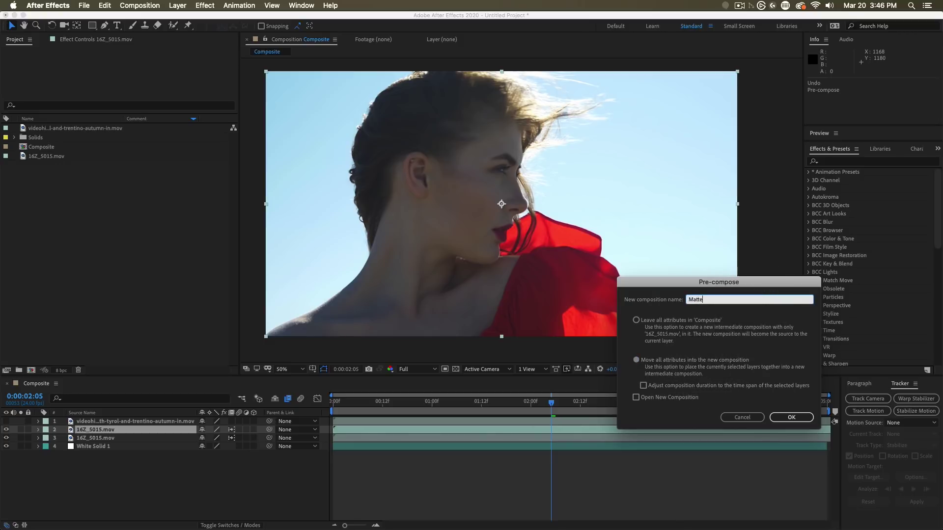
key(Return)
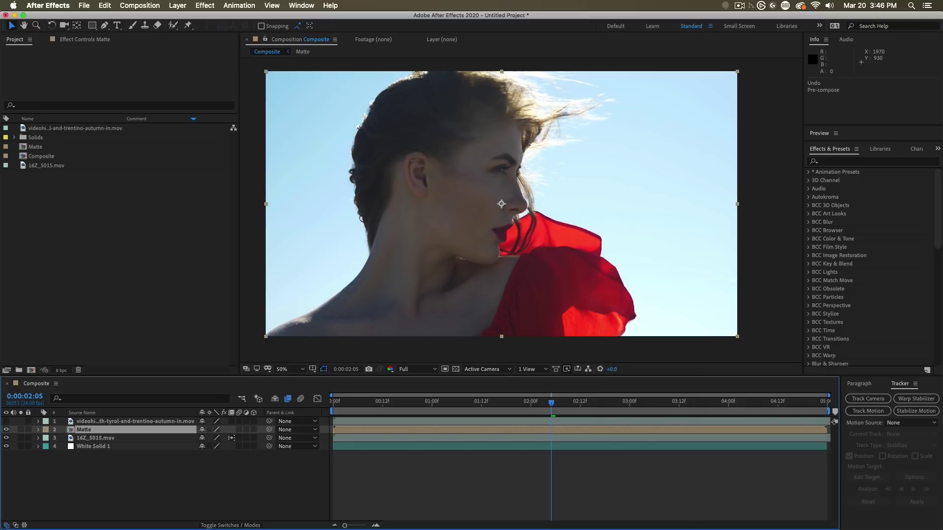
double_click(99, 429)
click(138, 422)
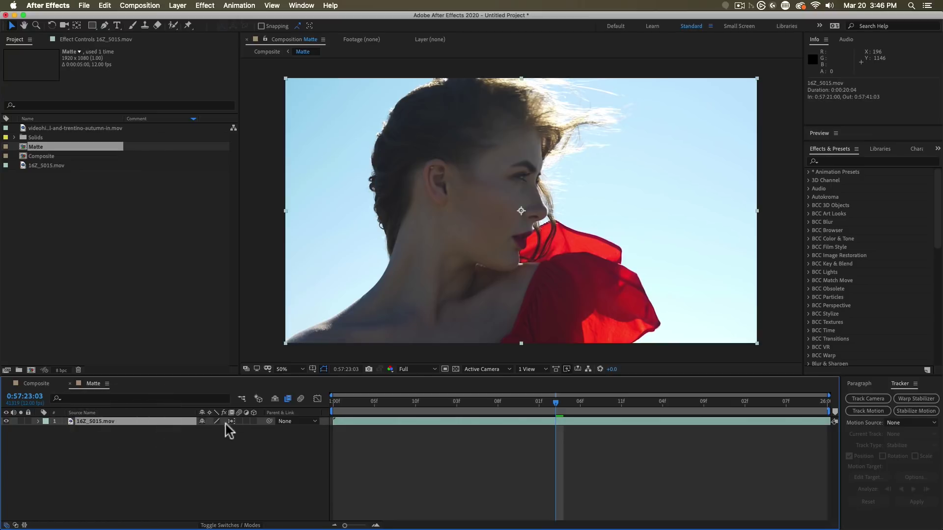
drag(508, 411, 489, 413)
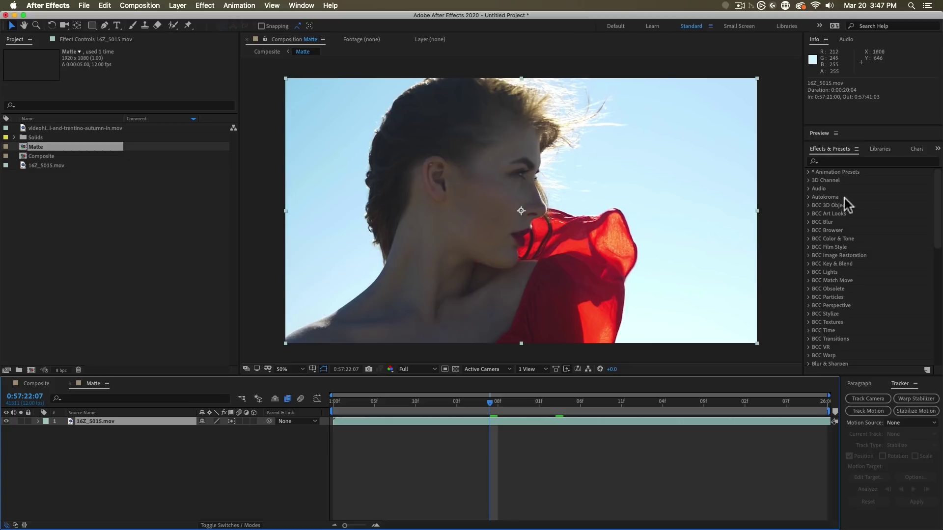
Apply the Levels effect to the Matte clip and set its channel to Blue
click(857, 161)
text(level)
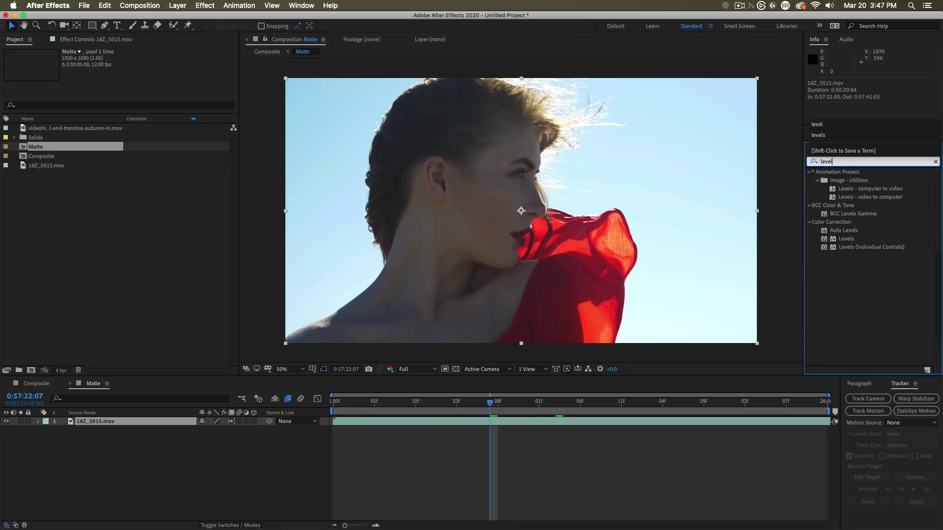
drag(847, 242, 614, 415)
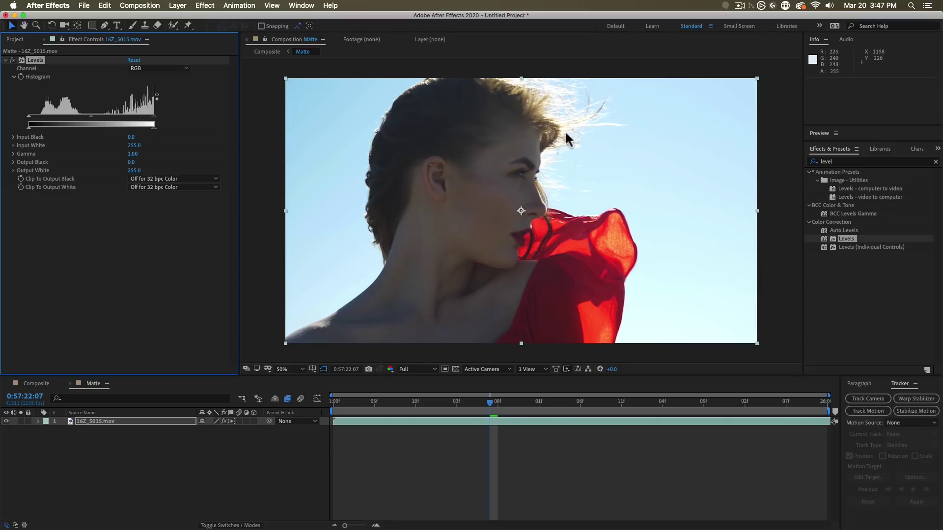
click(148, 68)
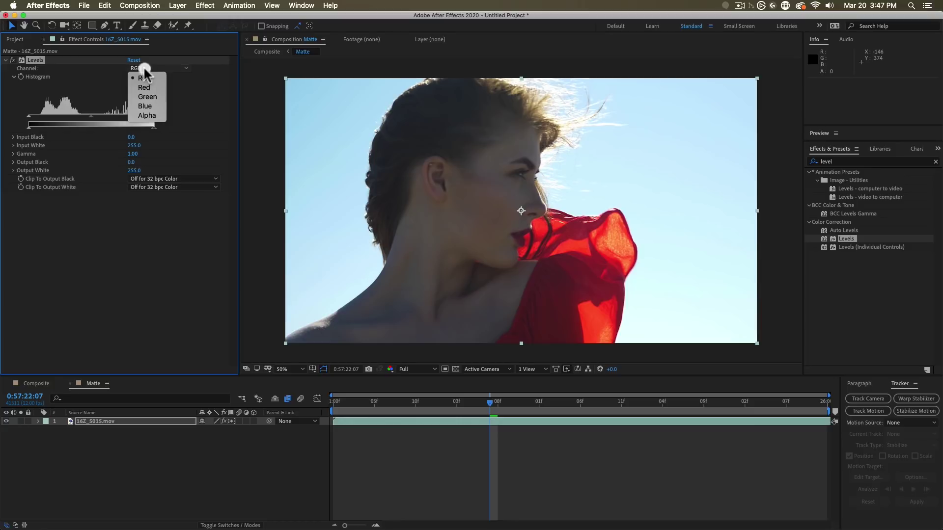
click(147, 108)
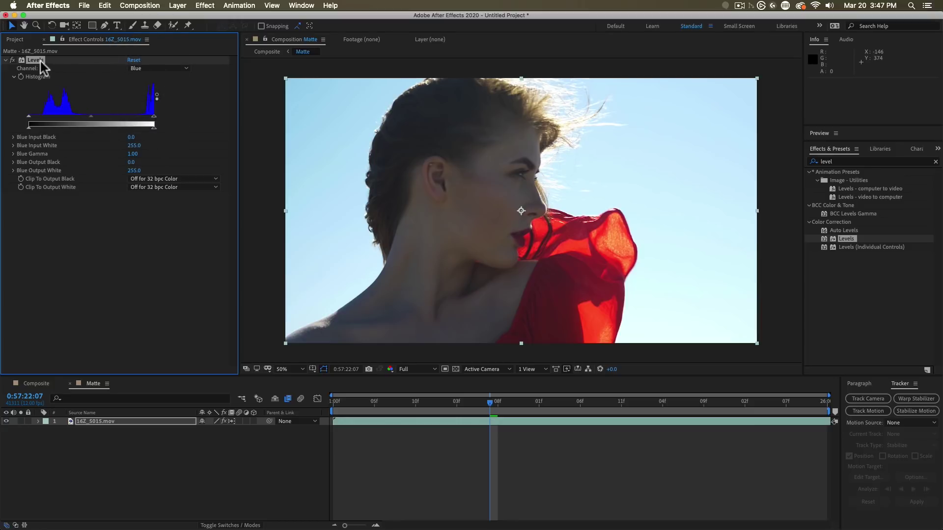
Set the Blue Input Black to about 103 and Input White to 234
drag(29, 116, 74, 119)
drag(154, 118, 142, 121)
drag(74, 120, 75, 118)
drag(76, 123, 24, 123)
drag(145, 117, 169, 124)
key(super+z)
key(super+z)
key(super+z)
drag(83, 118, 79, 118)
drag(142, 117, 144, 117)
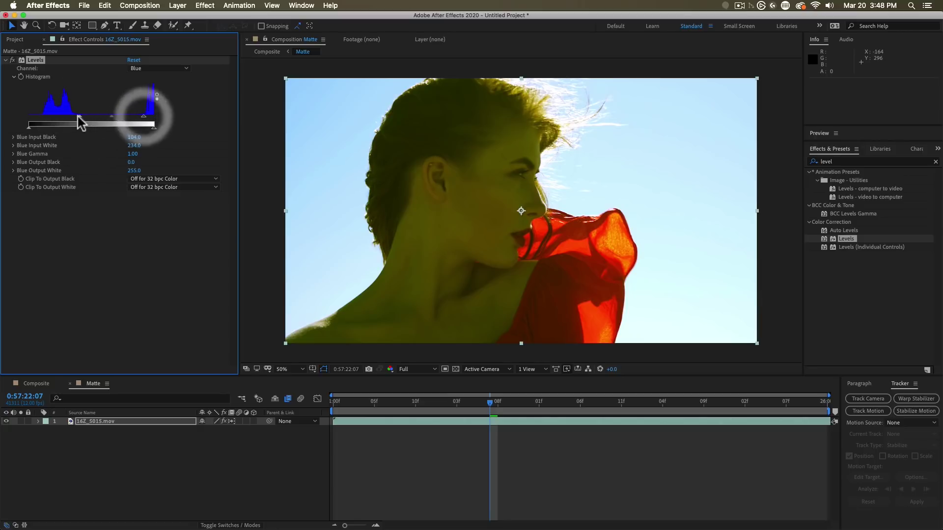
drag(80, 118, 79, 118)
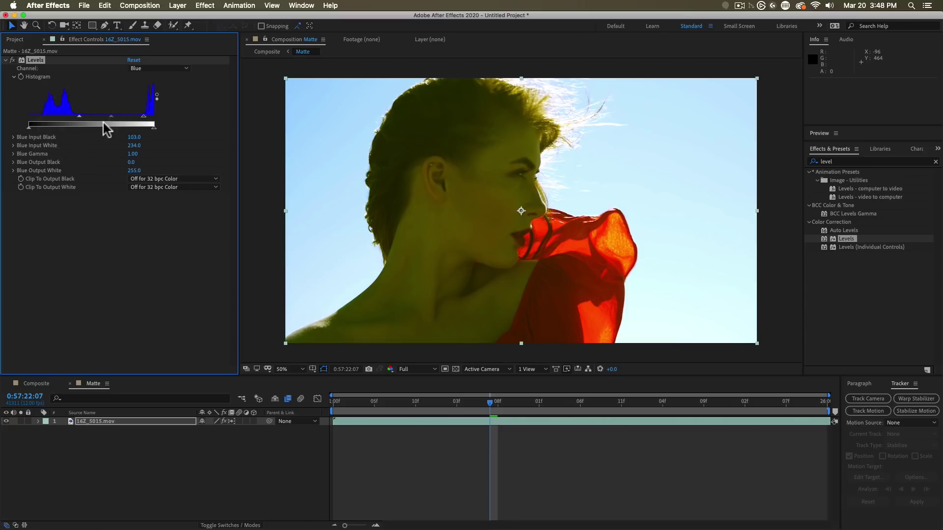
click(840, 161)
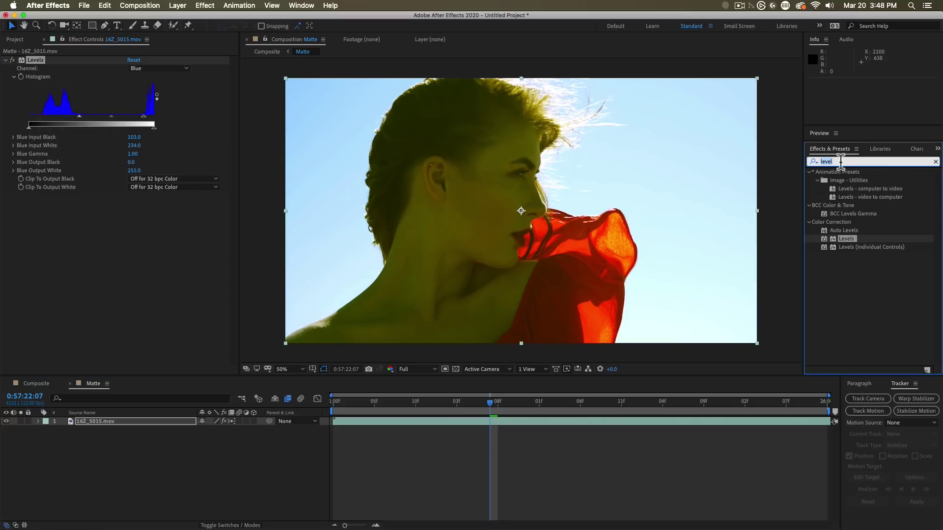
Apply Shift Channels to the Matte footage and take its alpha from Blue
text(shift)
drag(841, 181, 204, 283)
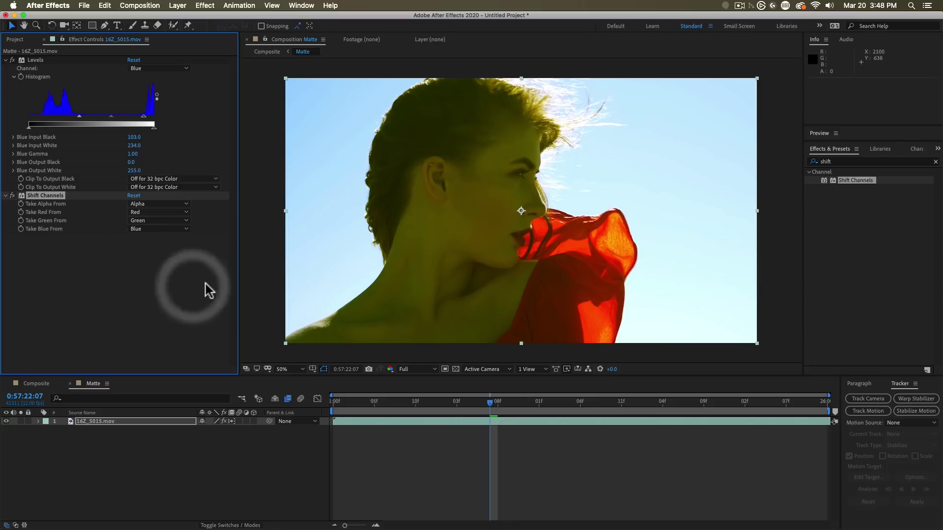
click(50, 195)
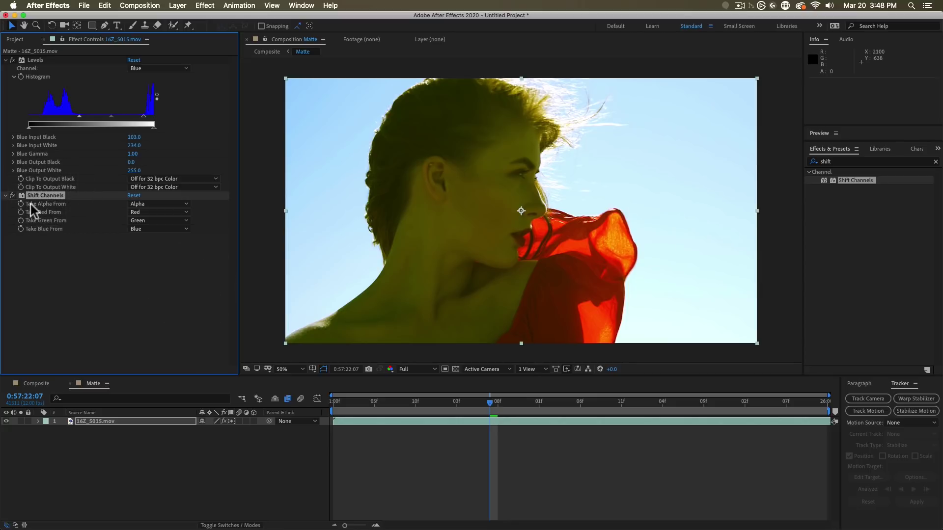
click(31, 205)
click(132, 205)
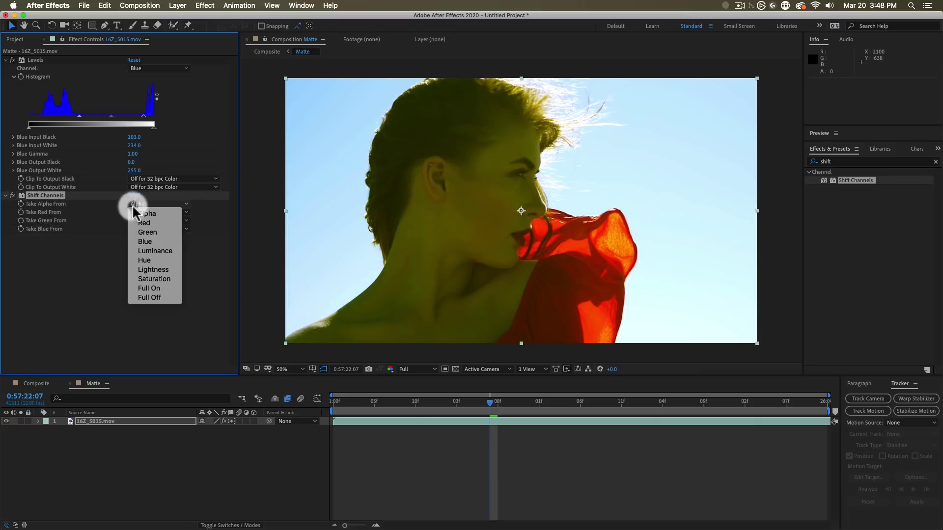
click(149, 241)
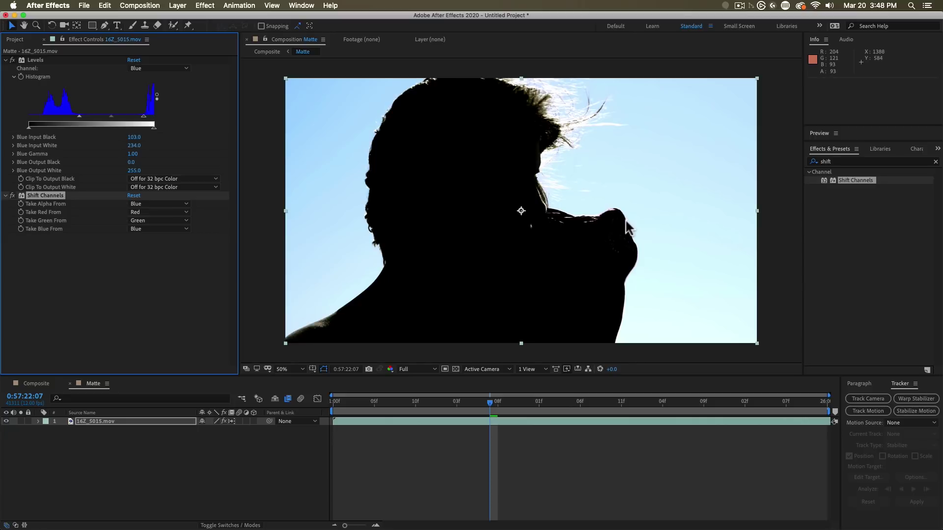
Set Shift Channels' Red, Green and Blue channels all to Full On
click(60, 215)
click(150, 212)
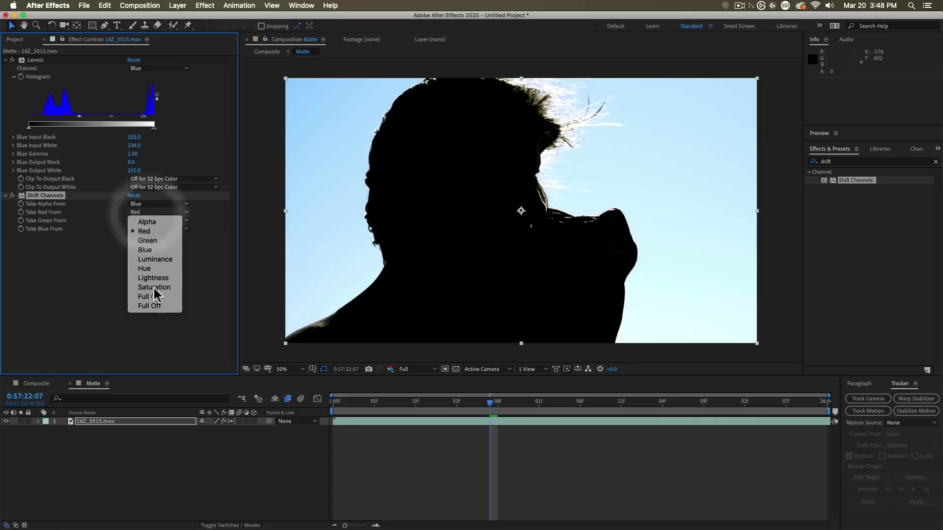
click(154, 296)
click(139, 221)
click(168, 305)
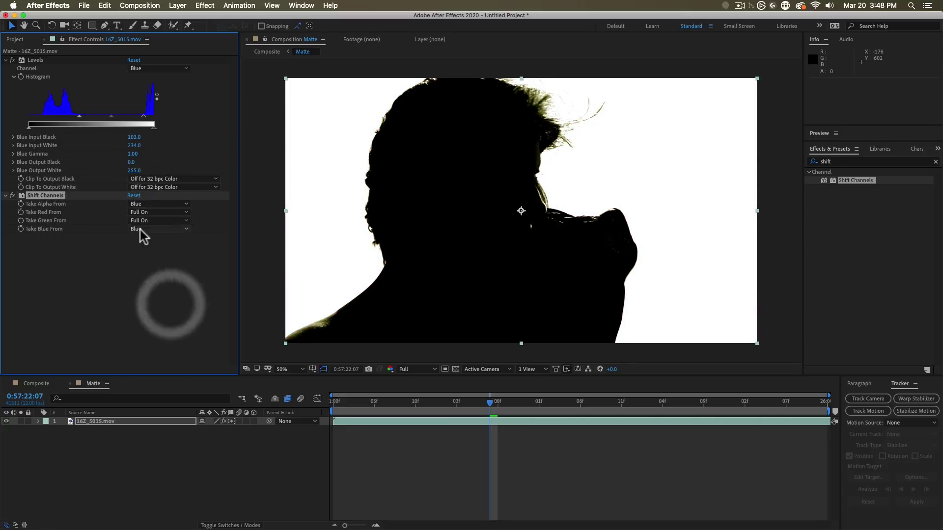
click(139, 229)
click(158, 309)
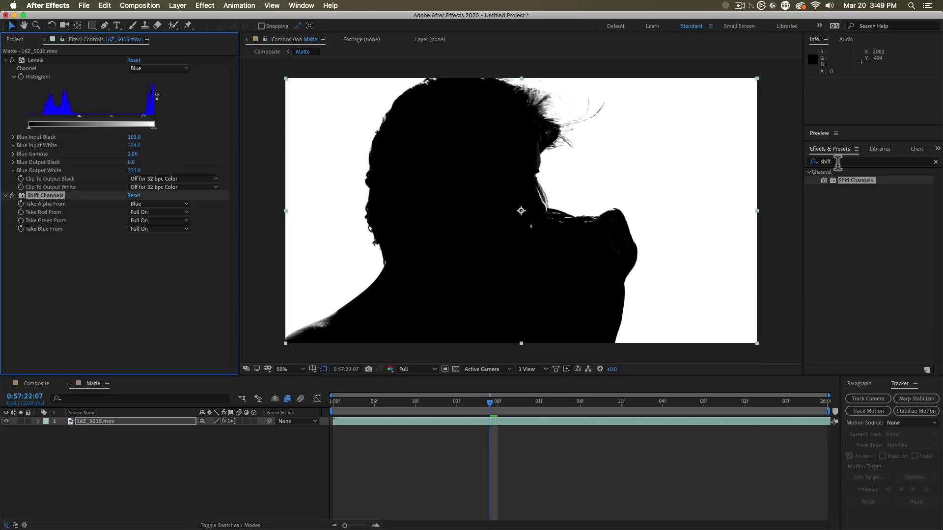
click(847, 163)
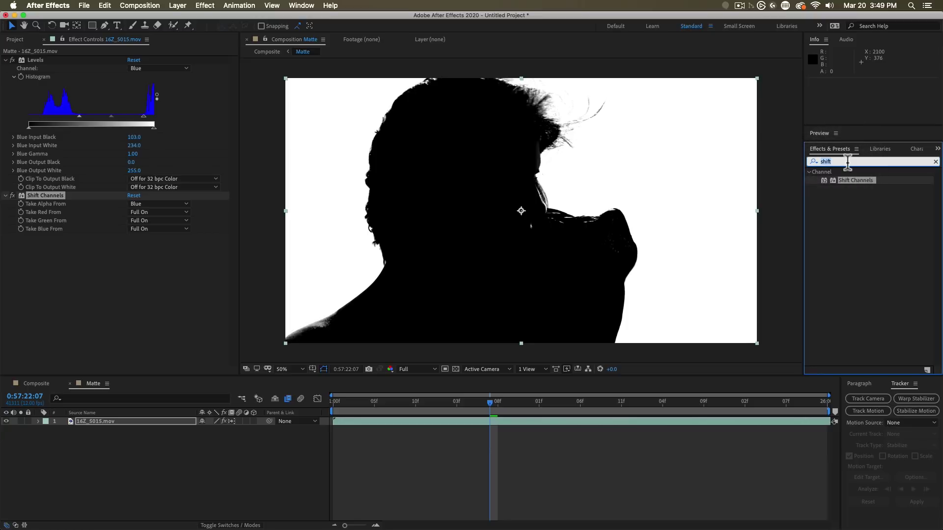
Apply Invert to the Matte layer on the Alpha channel and show the transparency grid
text(inver)
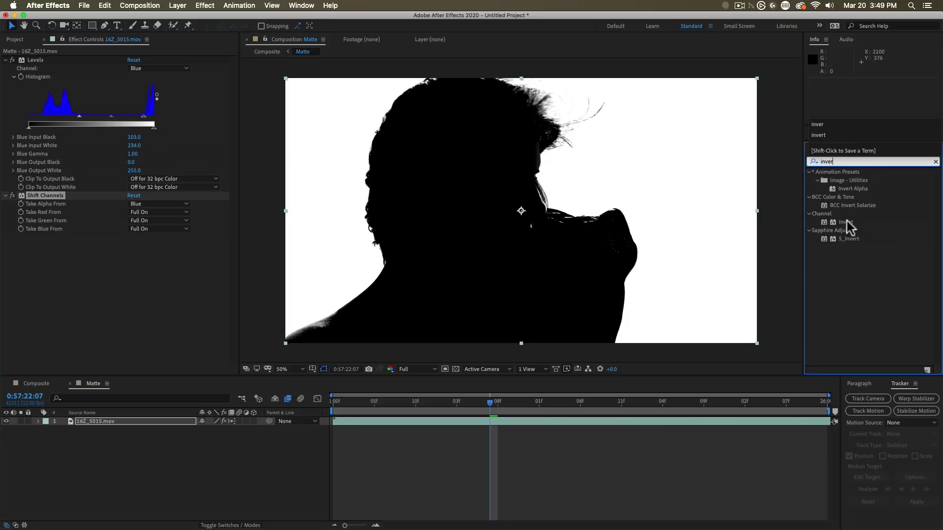
drag(851, 224, 114, 264)
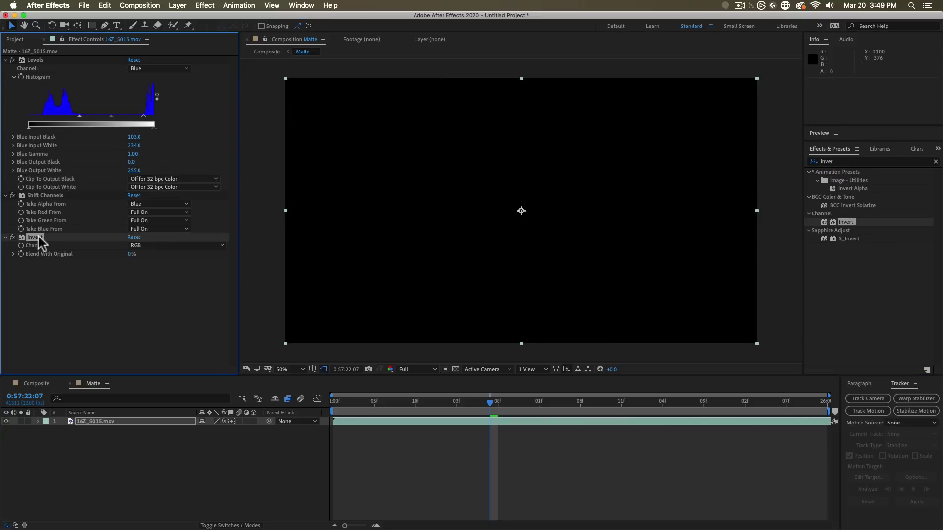
click(152, 245)
click(157, 385)
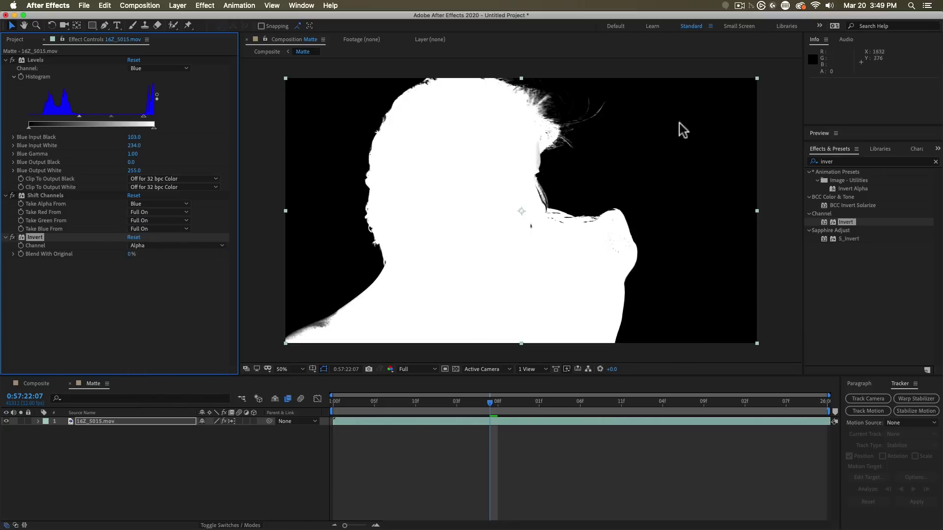
click(459, 370)
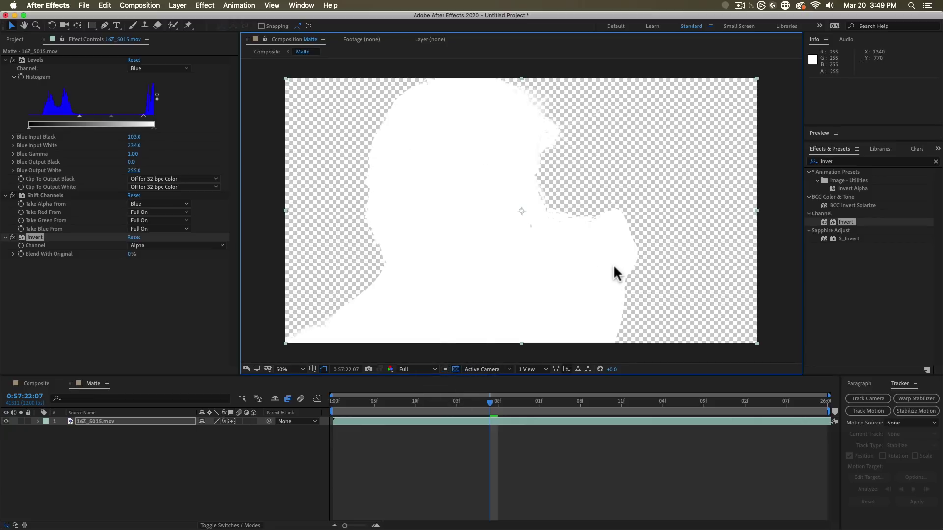
click(37, 72)
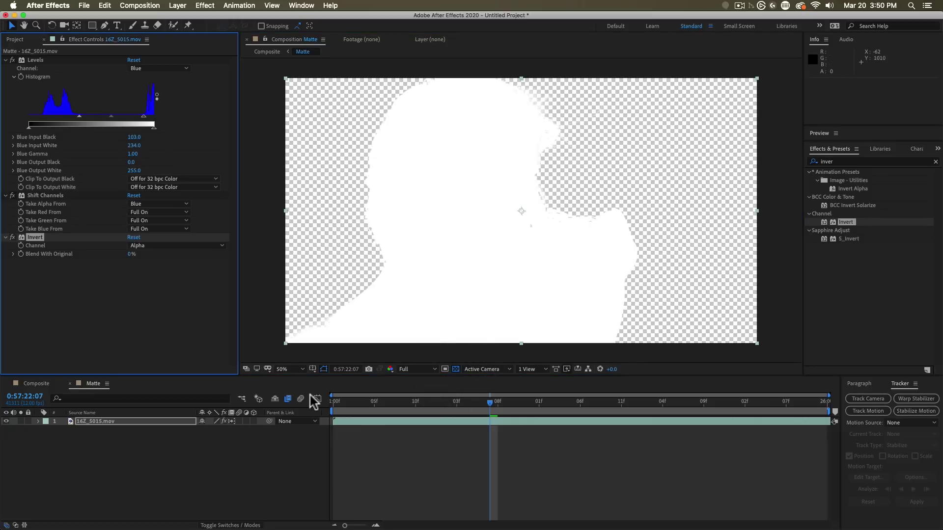
click(251, 460)
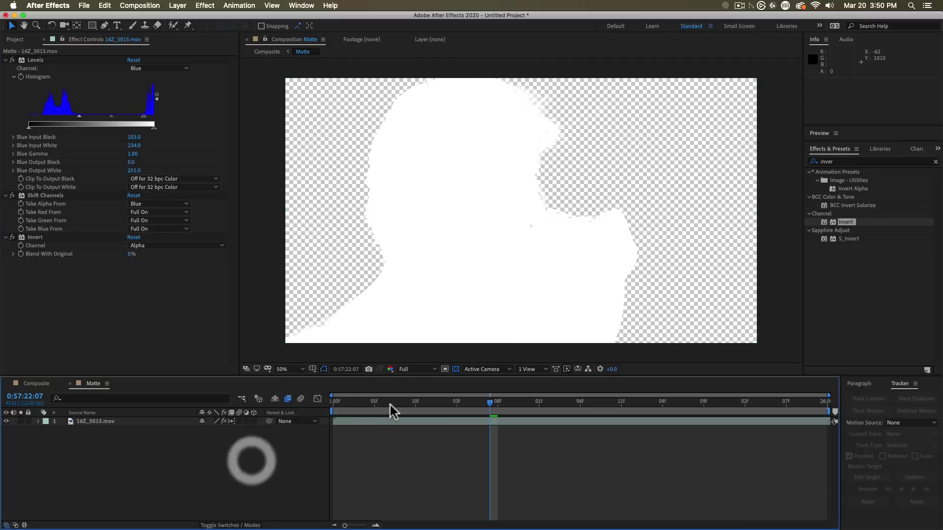
mouse_move(391, 405)
mouse_down()
mouse_move(497, 405)
mouse_move(340, 413)
mouse_move(414, 408)
mouse_move(404, 409)
mouse_up()
Add a Gaussian Blur to soften the Matte layer
click(834, 161)
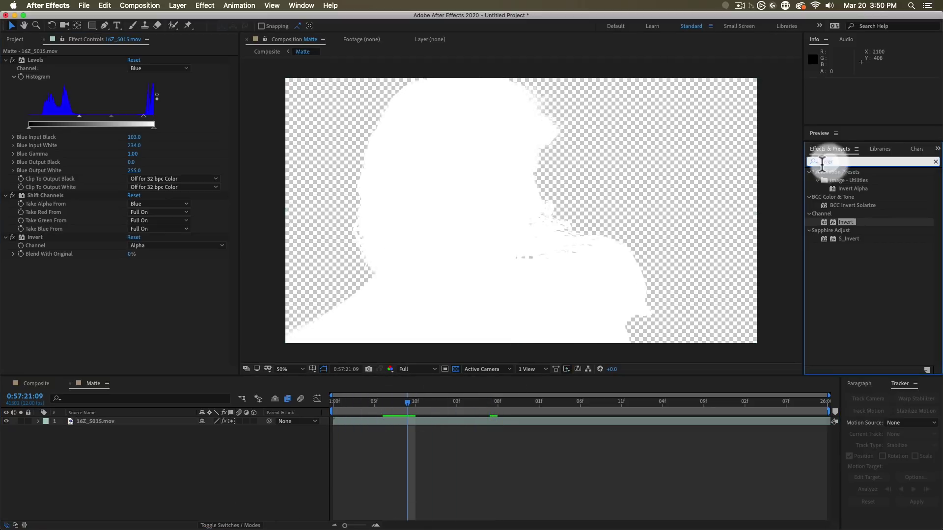
text(gaus)
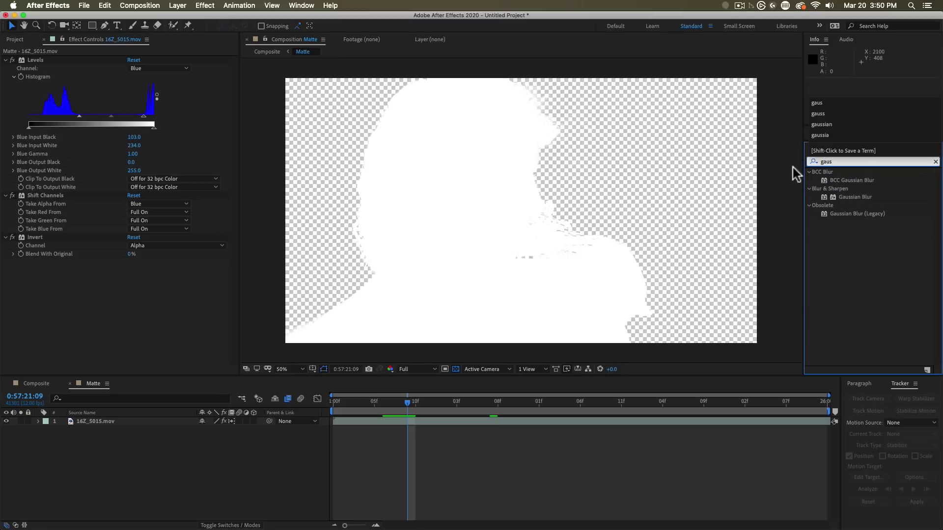
drag(852, 197, 145, 269)
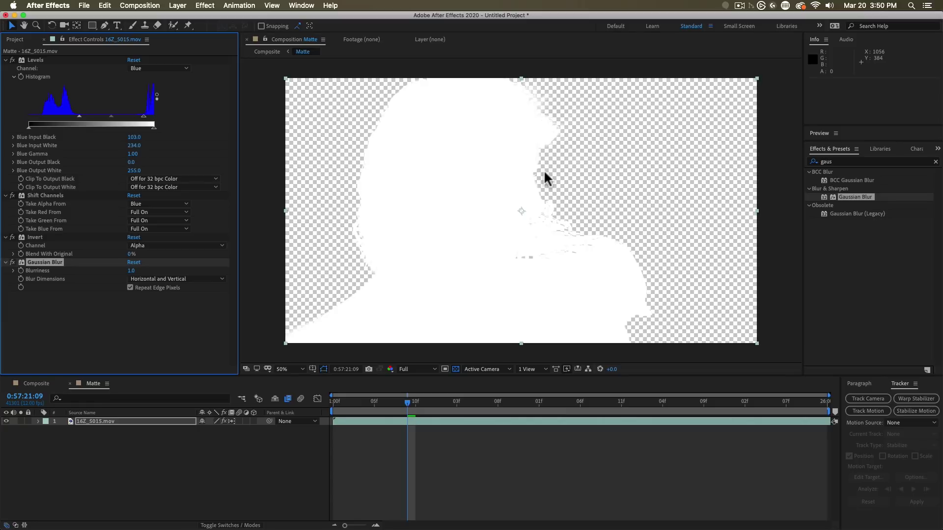
click(37, 384)
Rename the mountain clip to 'Mountain' and place it below the Matte layer
click(84, 421)
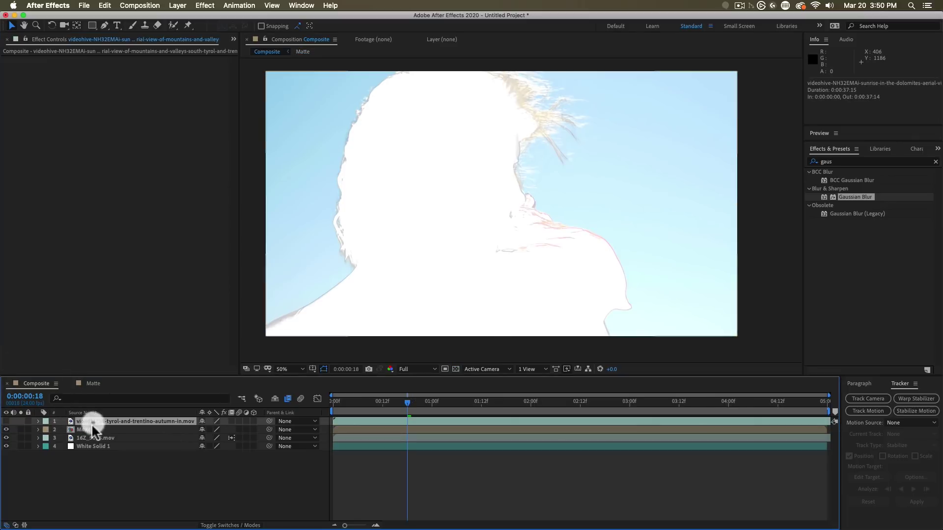
key(Return)
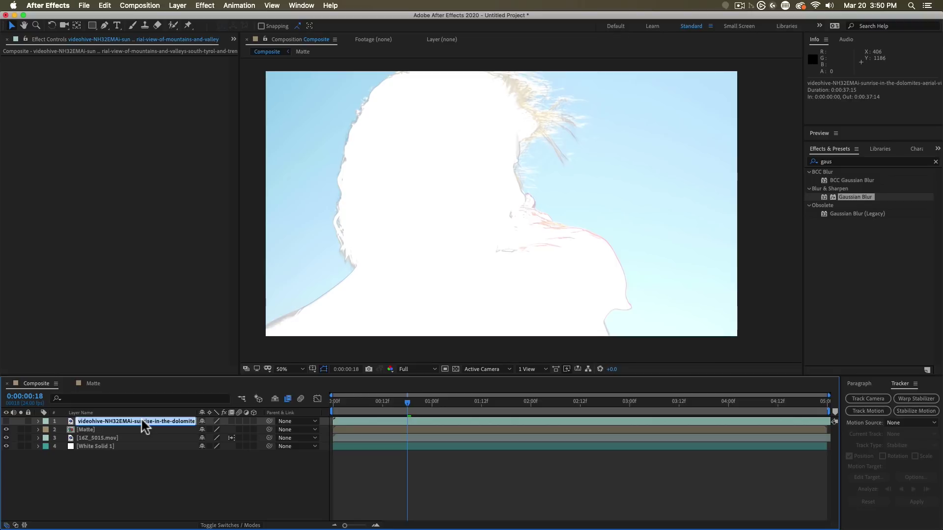
text(Mounta)
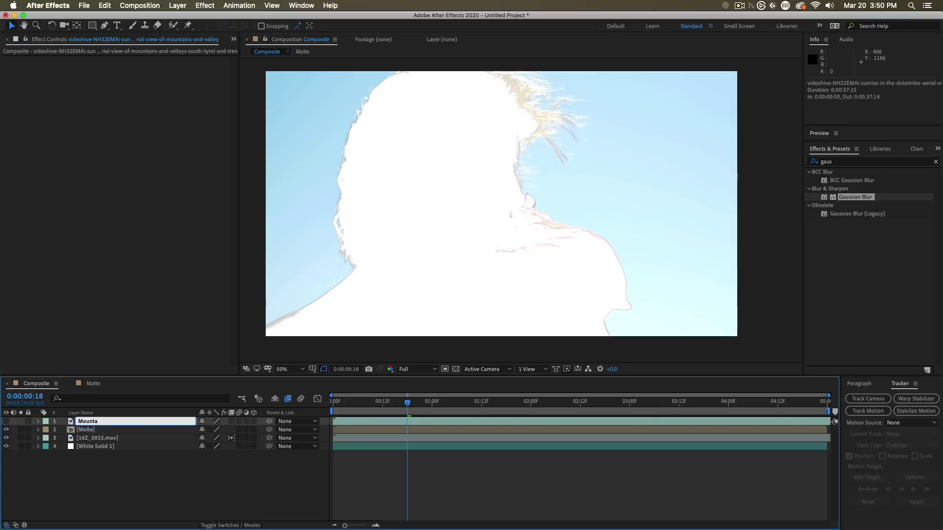
text(in)
key(Return)
drag(125, 421, 107, 434)
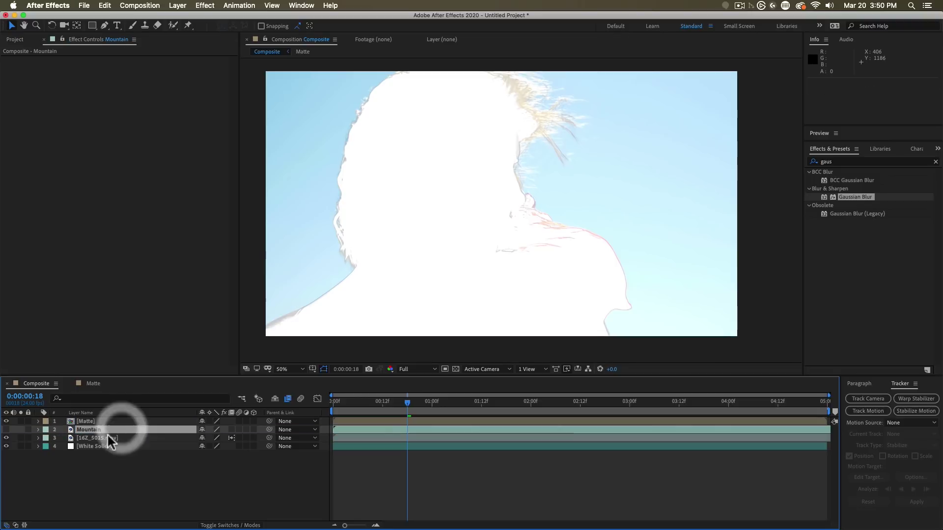
click(5, 437)
drag(90, 441, 92, 421)
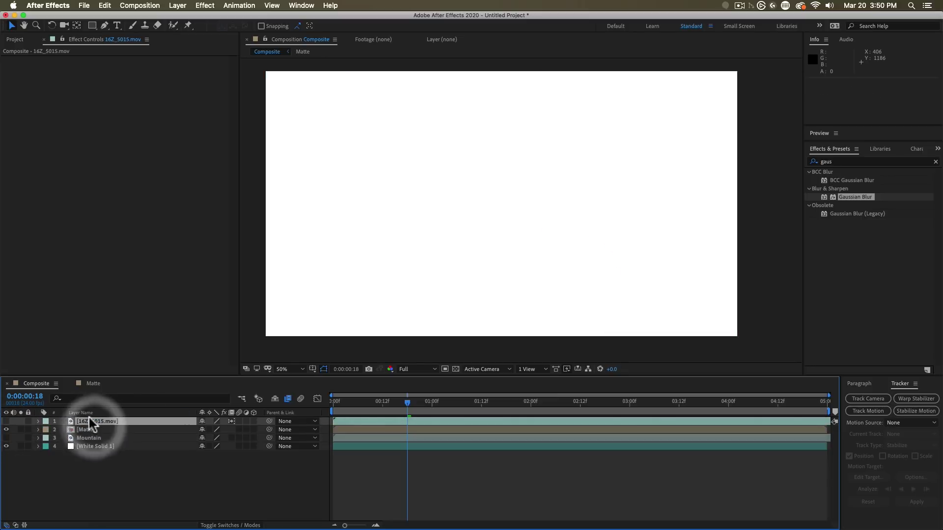
Set Mountain's track matte to Alpha Matte [Matte] and make the layer visible
click(91, 436)
key(F4)
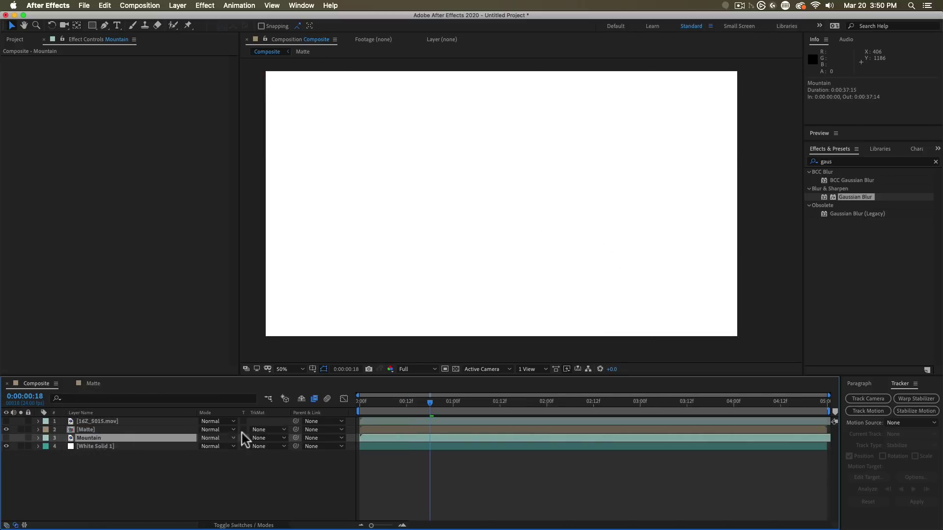
click(266, 437)
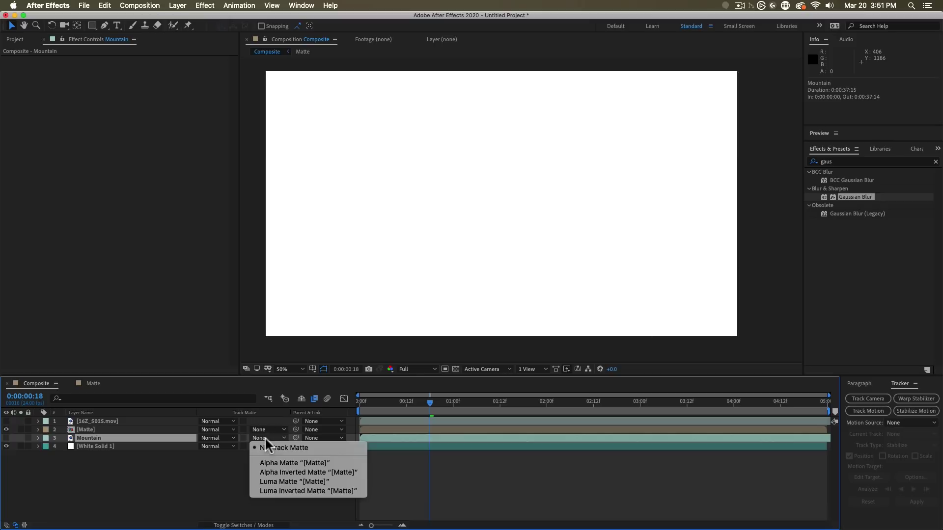
click(319, 463)
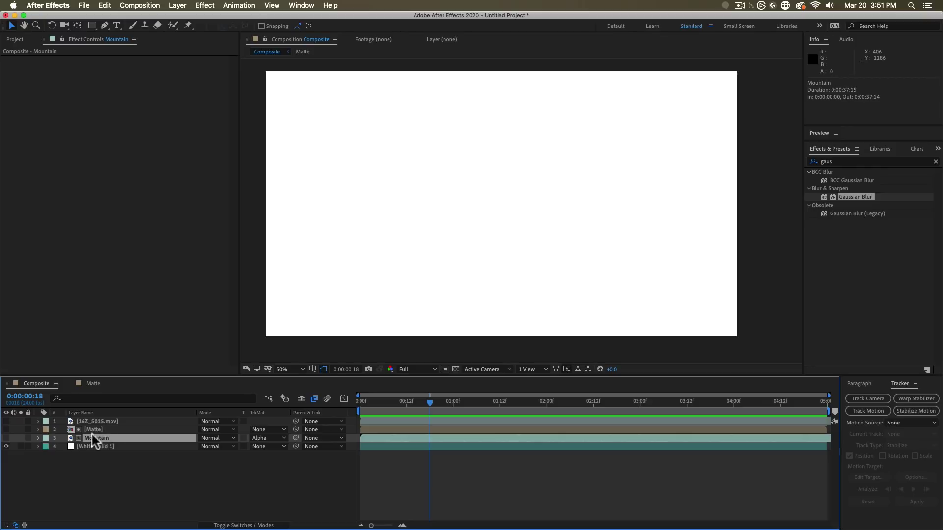
click(6, 438)
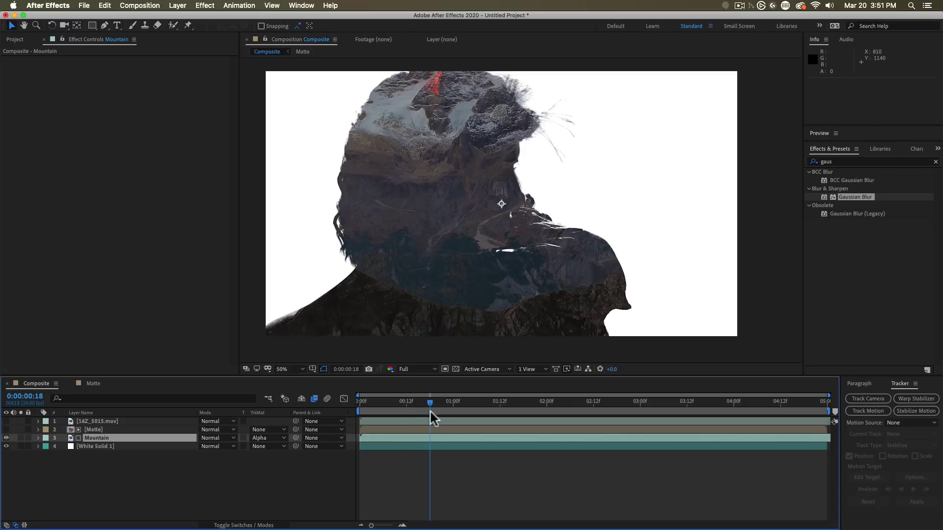
Scale the Mountain layer to 84.7% and move it inside the silhouette
drag(499, 242, 506, 299)
key(w)
key(s)
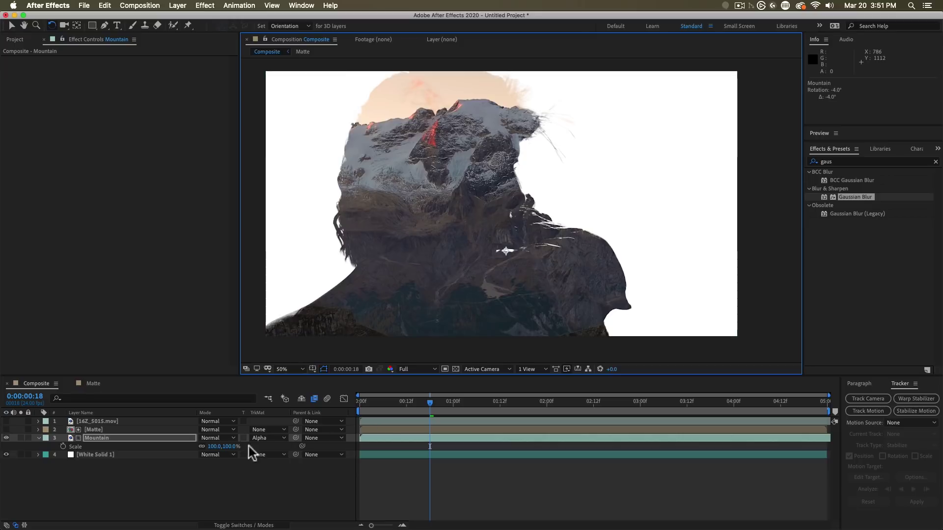
drag(214, 446, 216, 447)
key(v)
drag(500, 319, 347, 295)
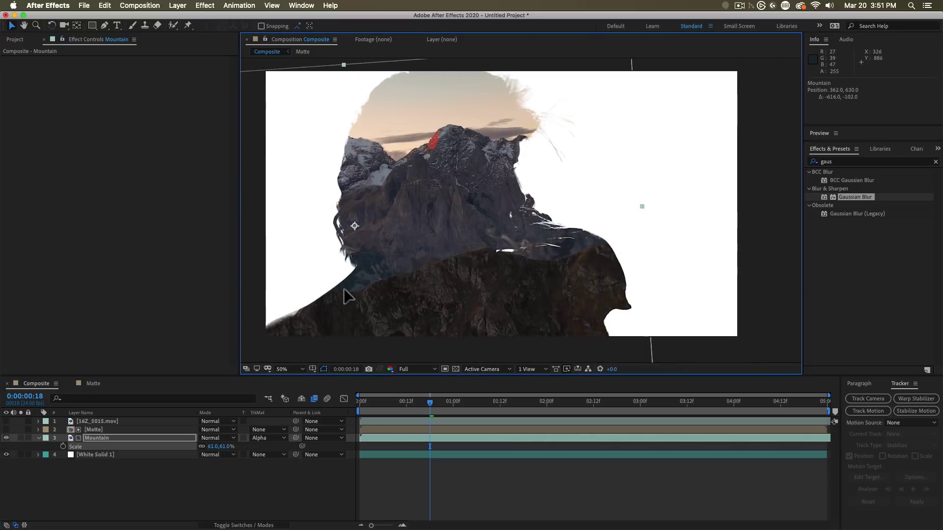
drag(638, 204, 772, 211)
Shift the mountain down-left and rotate it slightly so the peak fits her head
drag(430, 401, 464, 400)
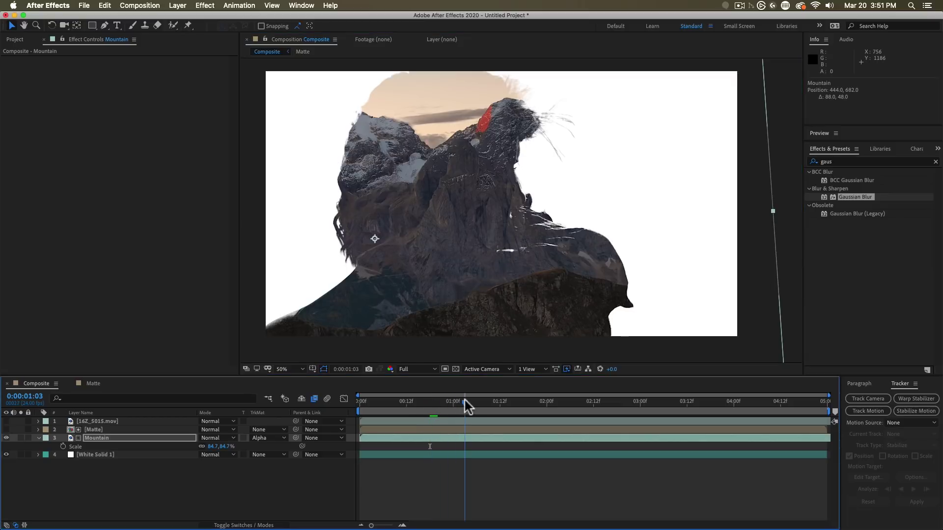
drag(467, 244, 424, 276)
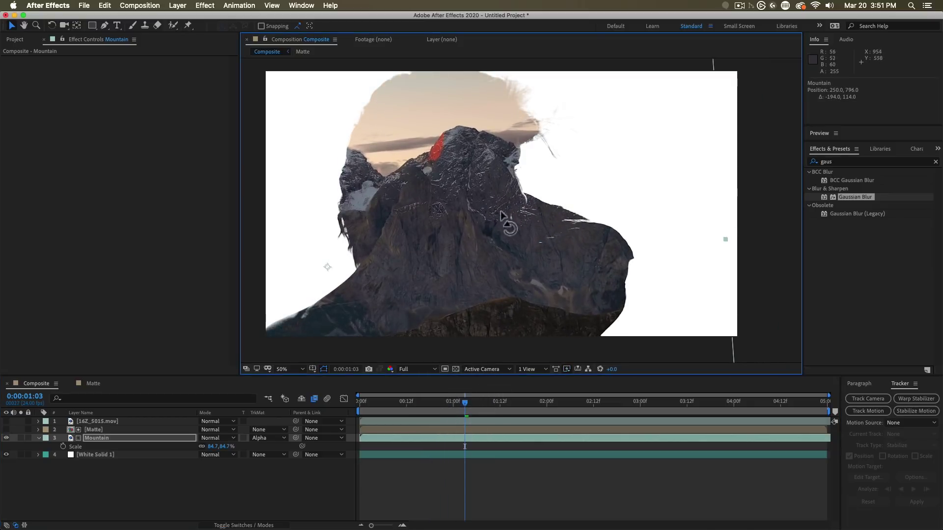
key(w)
drag(500, 210, 473, 187)
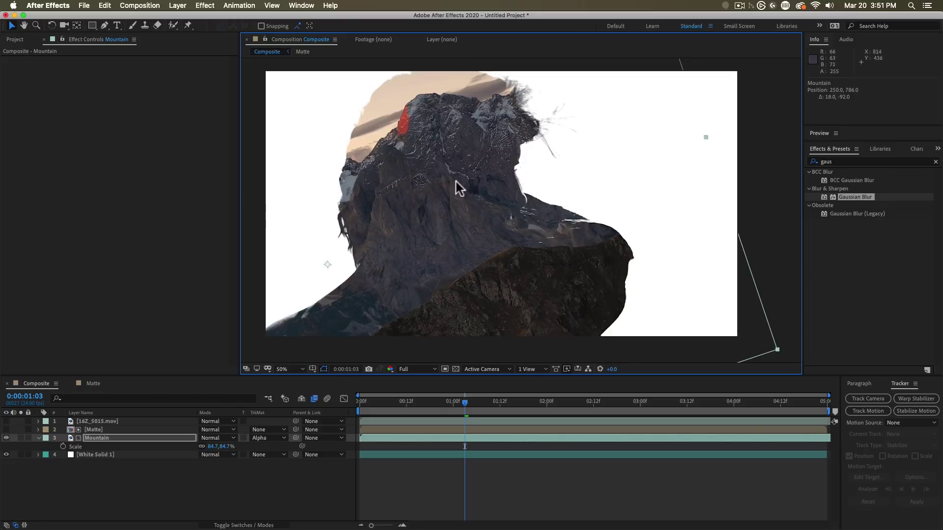
scroll(407, 221, up, 1)
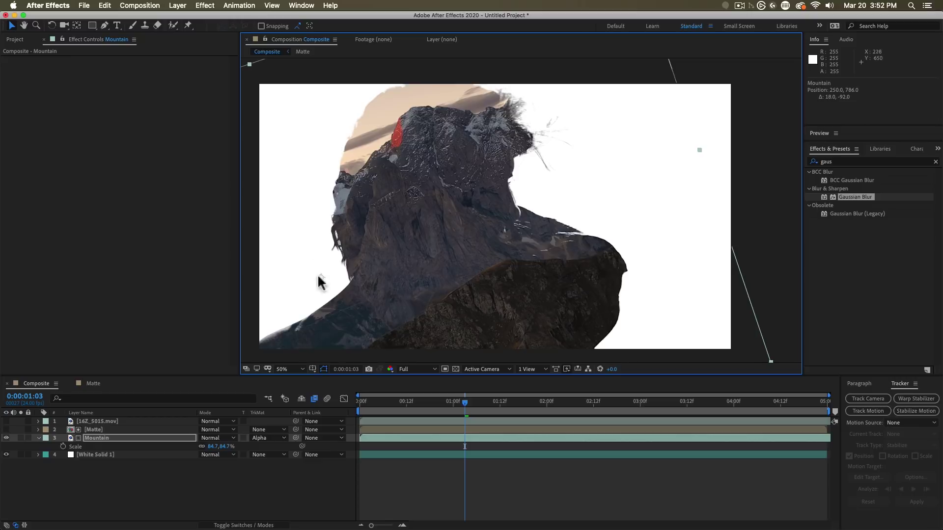
click(116, 456)
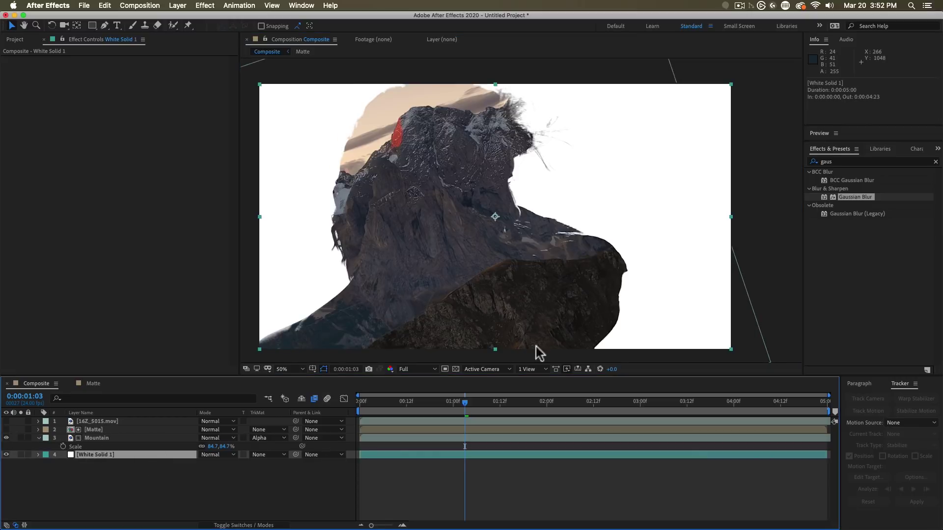
Add a Fill effect to White Solid 1 and sample a warm beige colour from the image
click(840, 162)
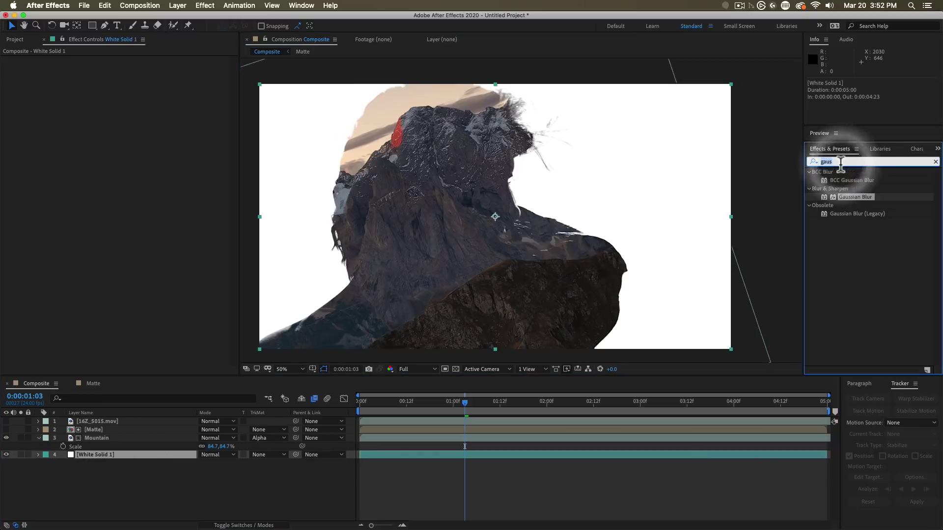
text(fill)
drag(841, 222, 607, 455)
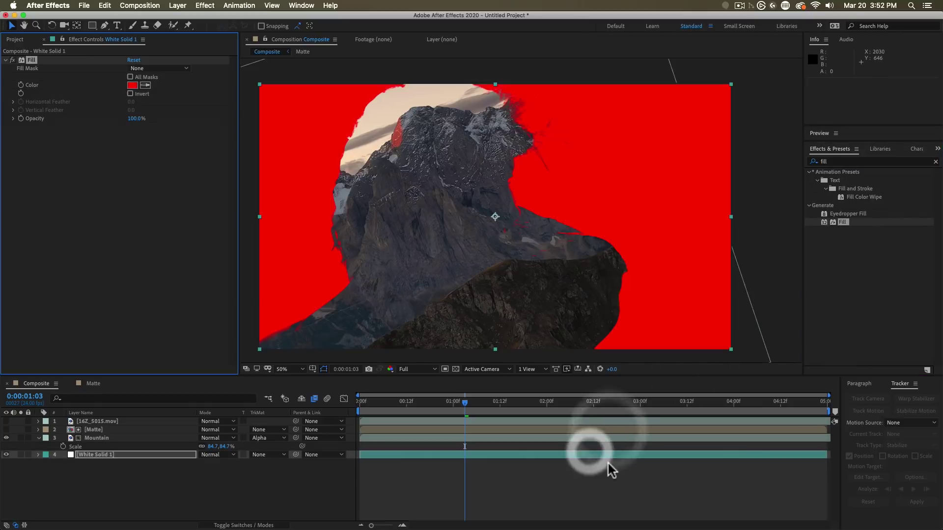
click(145, 85)
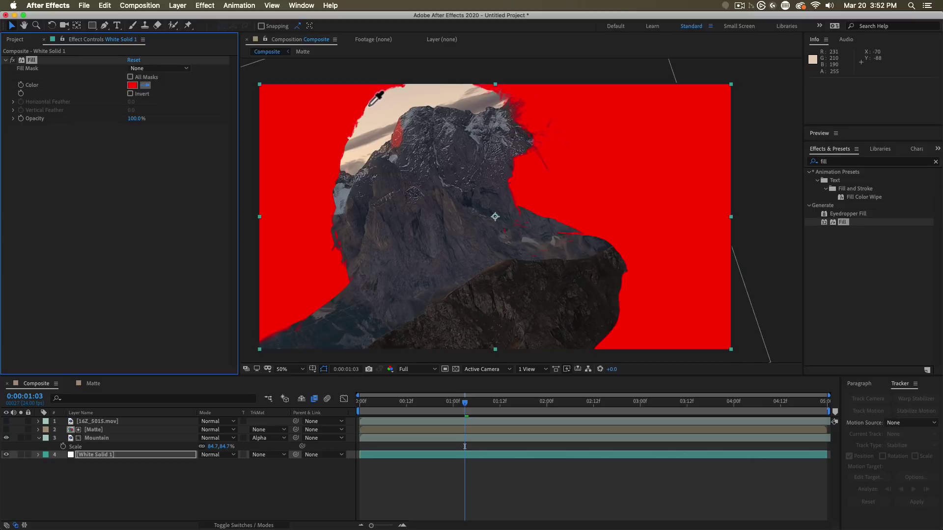
click(370, 105)
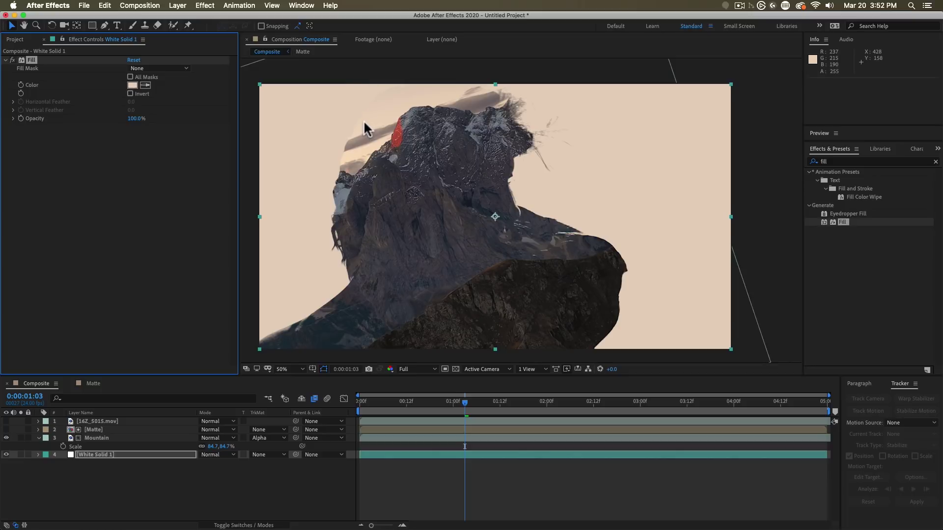
click(39, 437)
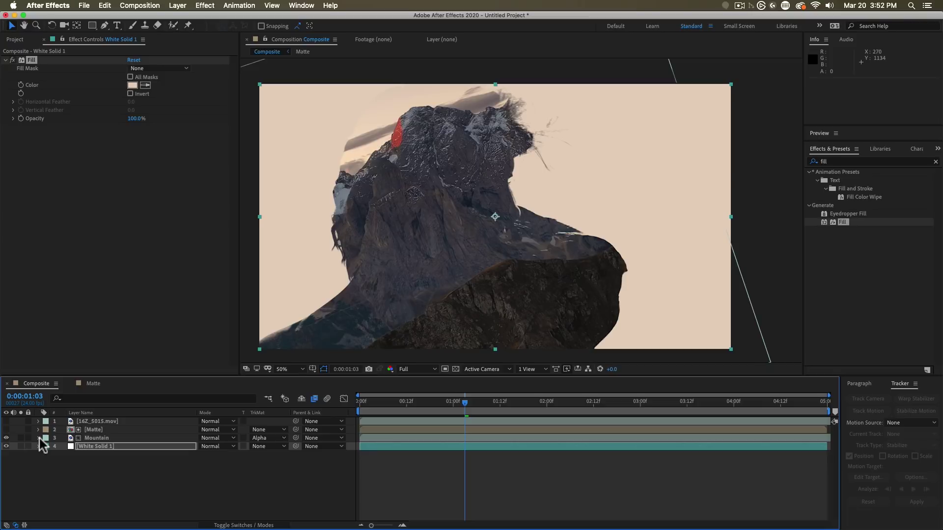
Show 16Z_5015.mov, duplicate [Matte] above it, and set its track matte to Alpha Matte
click(6, 421)
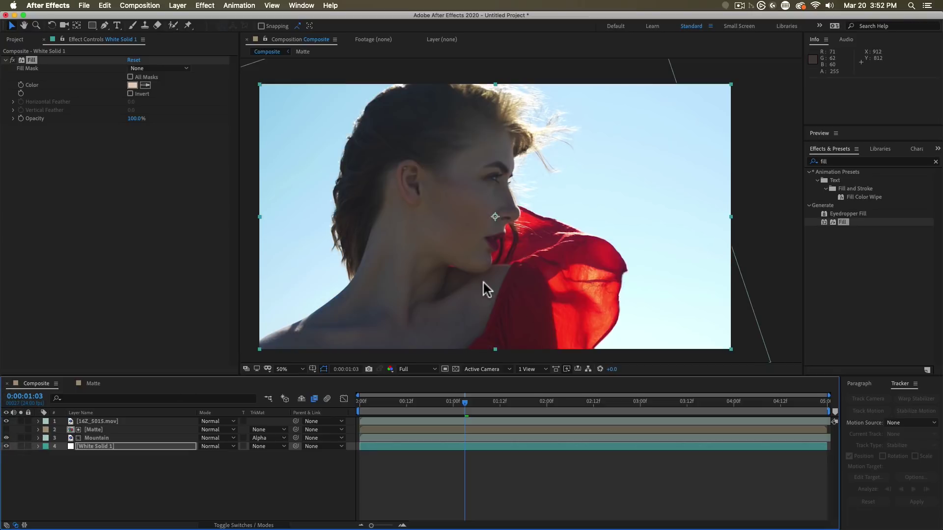
click(161, 430)
key(super+d)
mouse_move(142, 421)
mouse_down()
mouse_move(253, 427)
mouse_move(155, 432)
mouse_up()
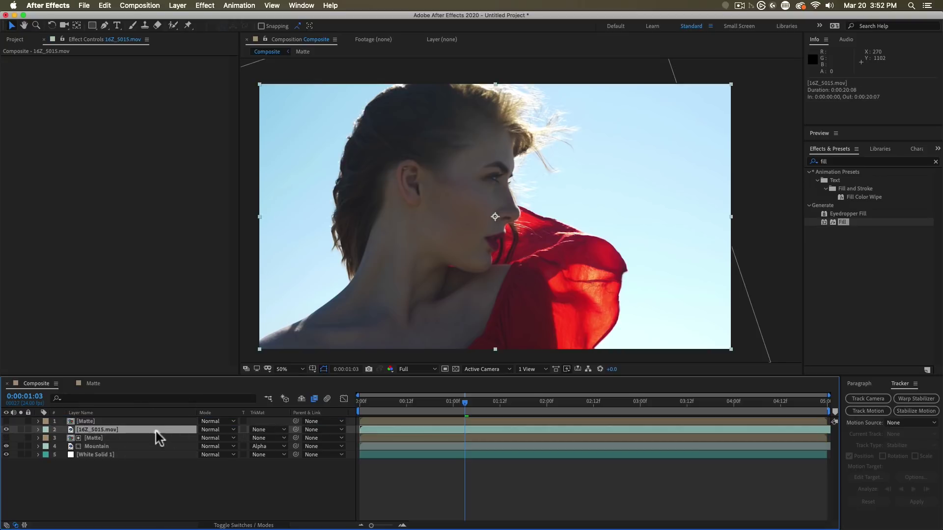
click(281, 430)
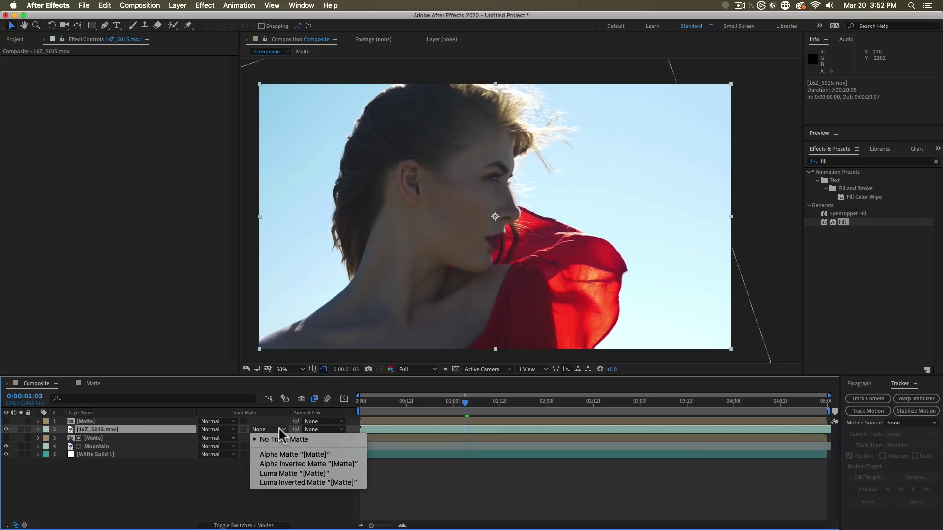
click(279, 452)
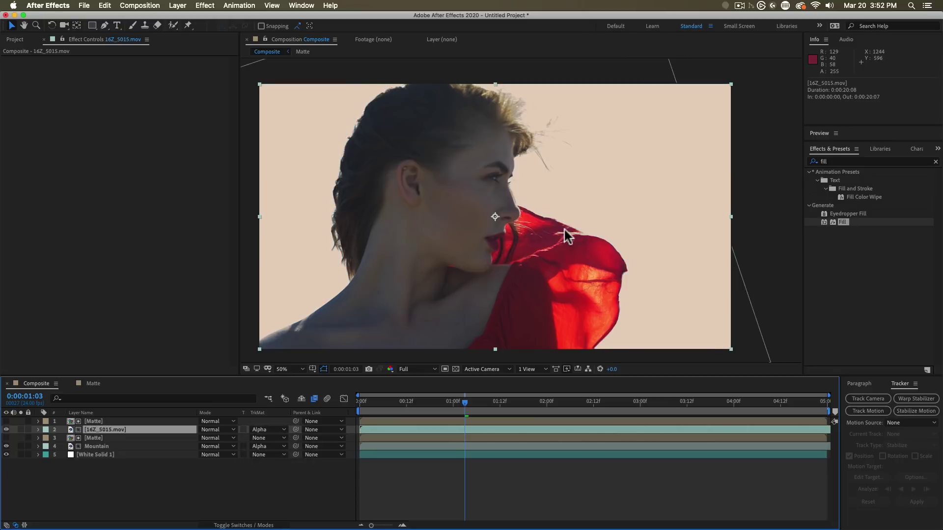
Apply Tint and Curves to the woman footage, brightening highlights and deepening shadows
click(839, 161)
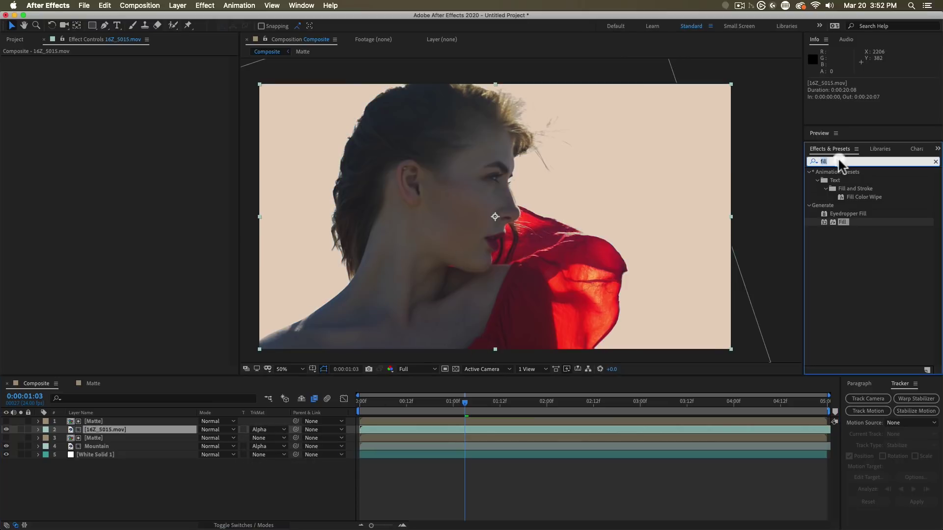
double_click(836, 160)
text(tint)
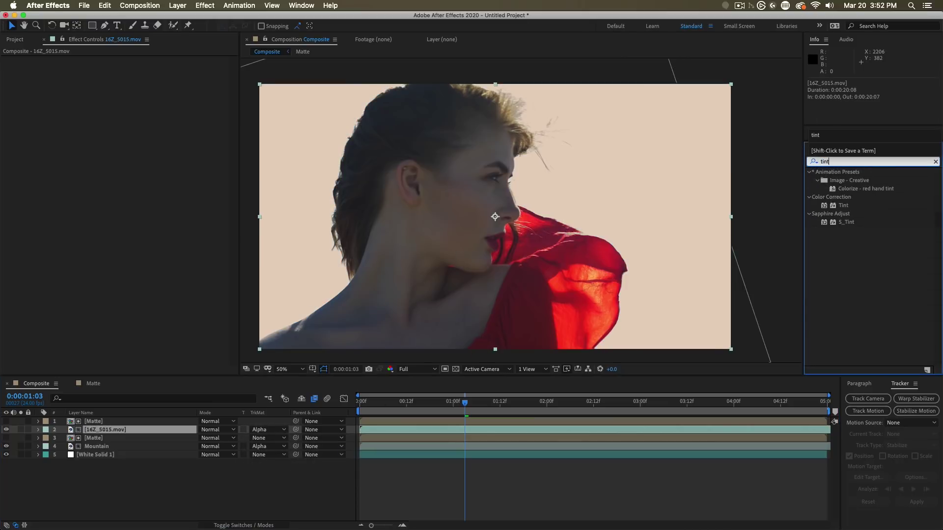
double_click(843, 205)
double_click(844, 161)
text(cur)
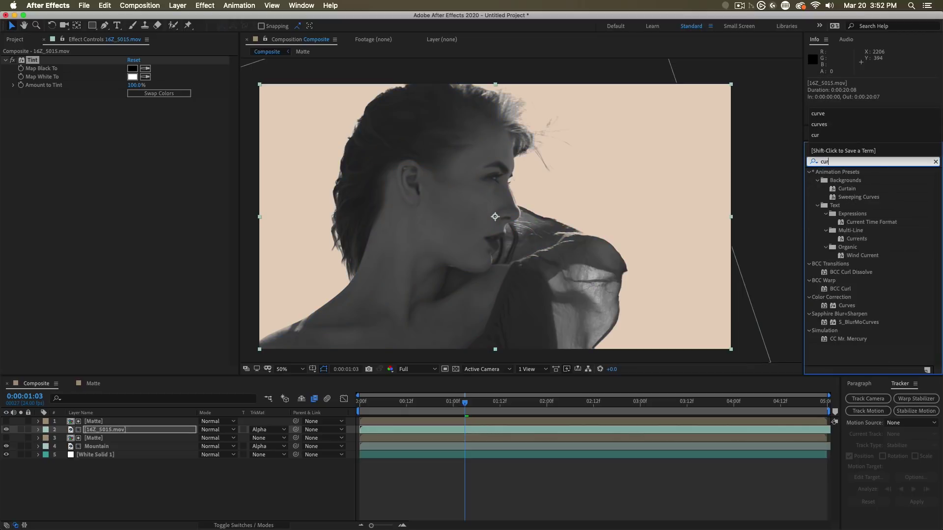
text(ves)
double_click(846, 205)
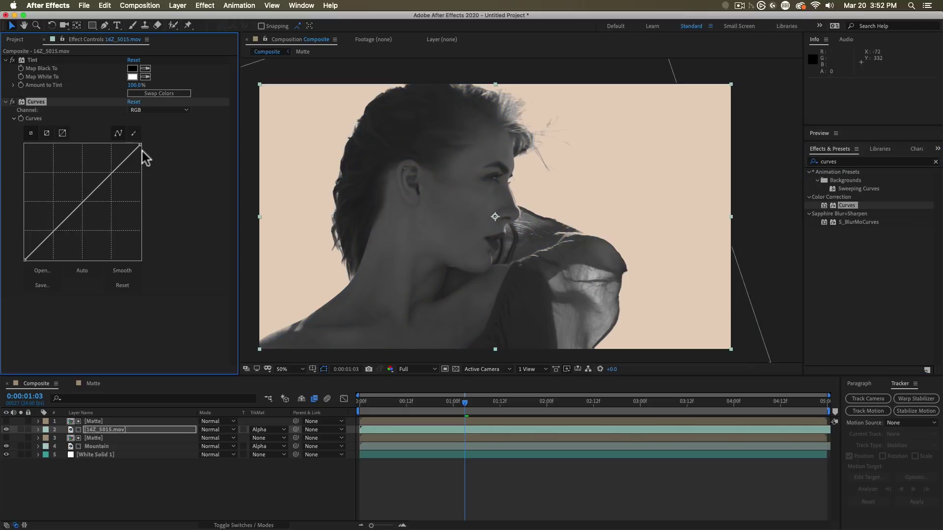
drag(140, 144, 74, 155)
drag(42, 228, 42, 235)
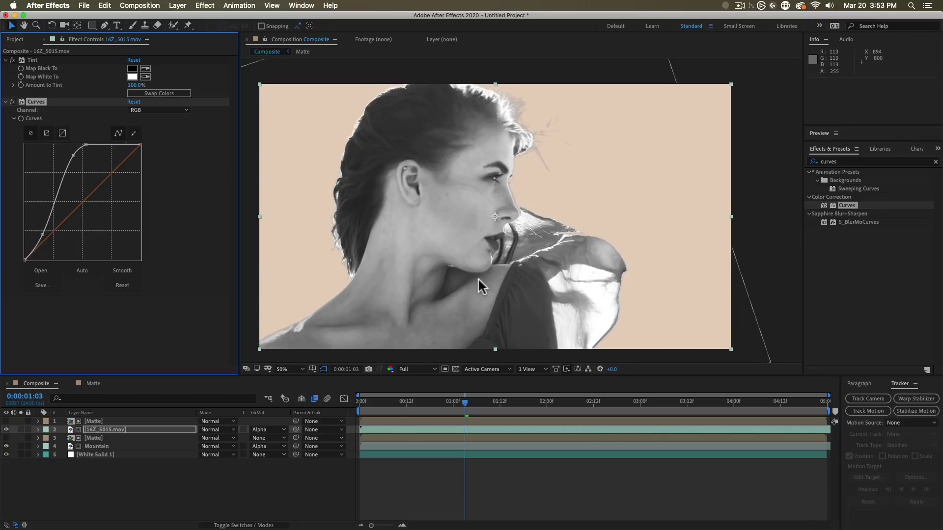
key(g)
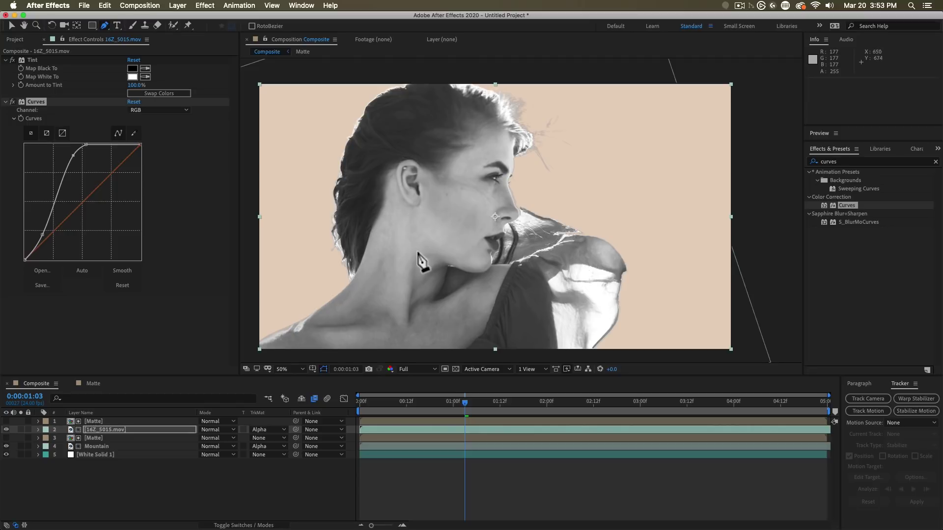
Draw a closed Pen mask around the woman's shoulder and neck
click(253, 334)
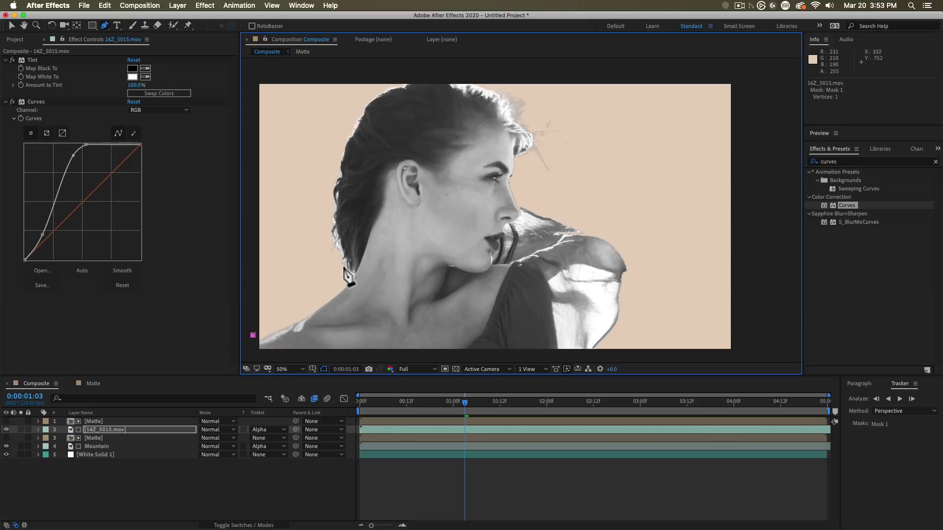
drag(350, 264, 368, 267)
drag(394, 311, 372, 350)
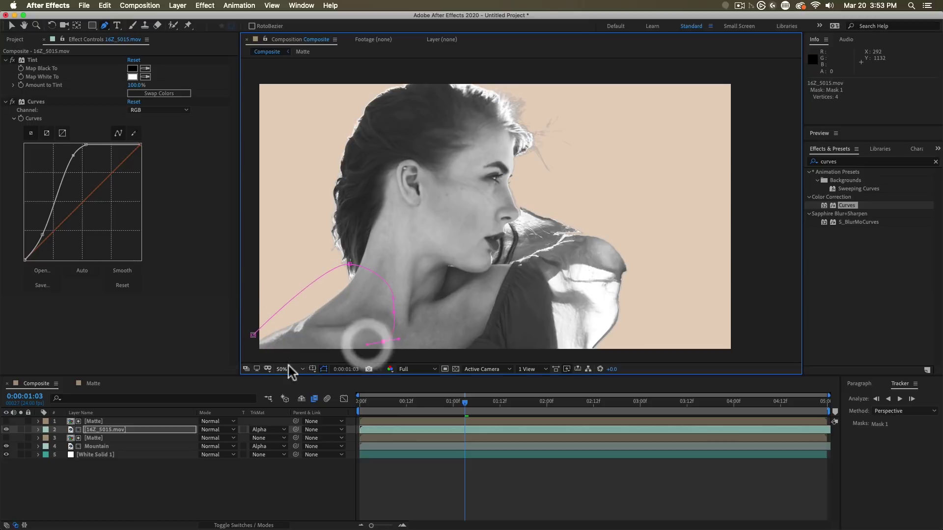
scroll(289, 367, down, 2)
drag(297, 328, 281, 328)
click(262, 293)
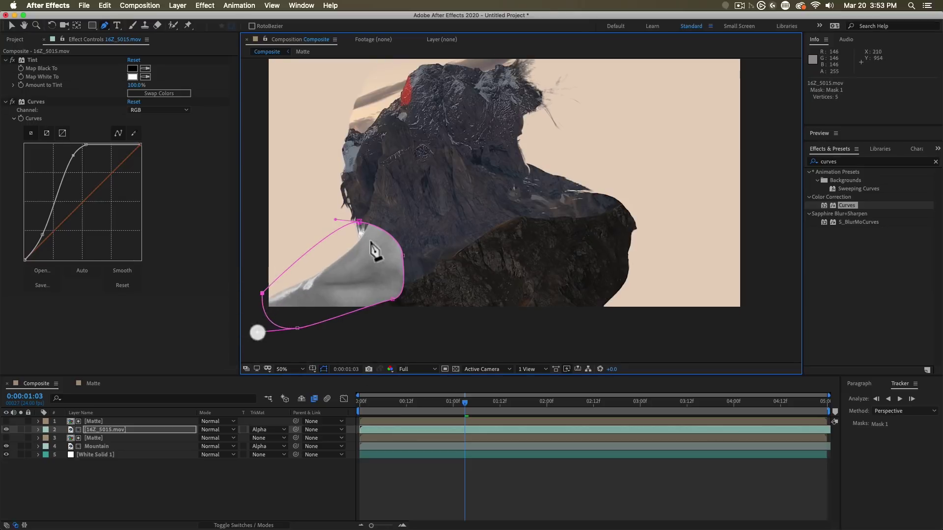
scroll(374, 248, up, 2)
Draw a second mask around her face from the top of the head to the chin
drag(515, 104, 489, 106)
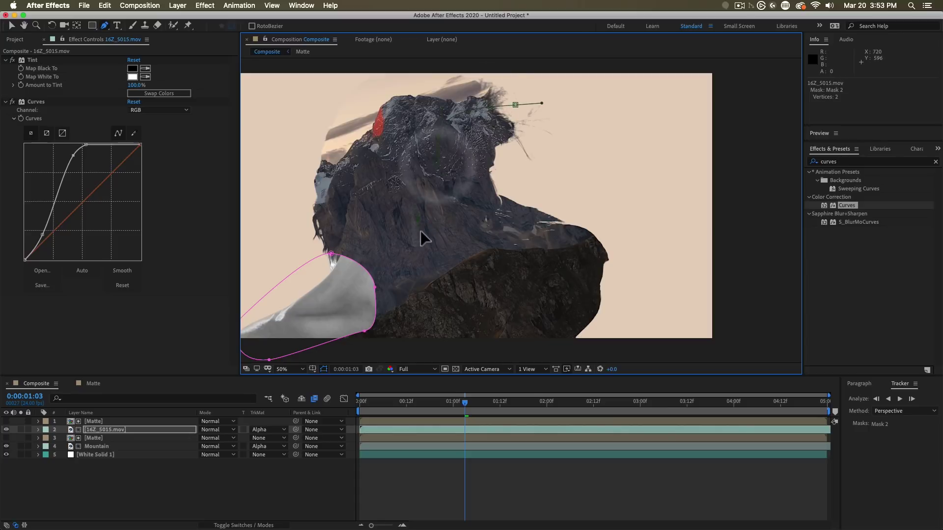
drag(521, 195, 529, 205)
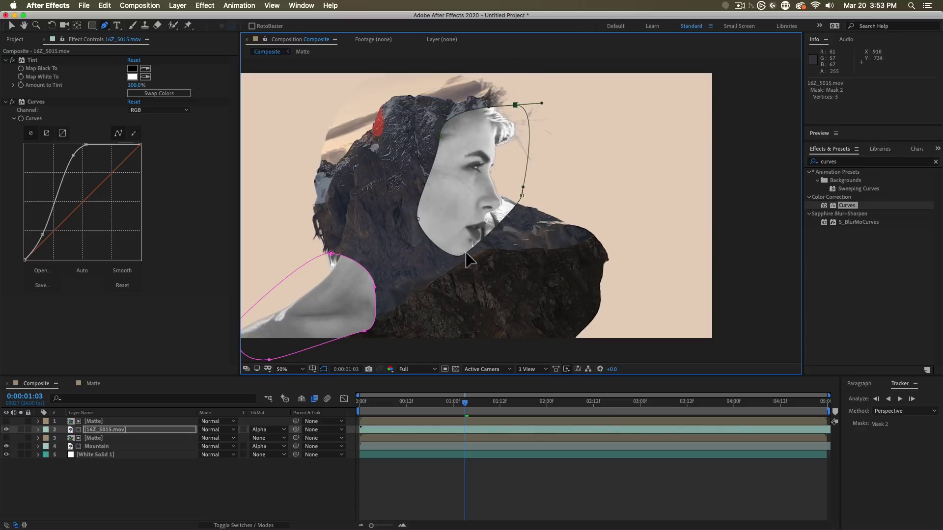
click(464, 261)
drag(451, 264, 400, 226)
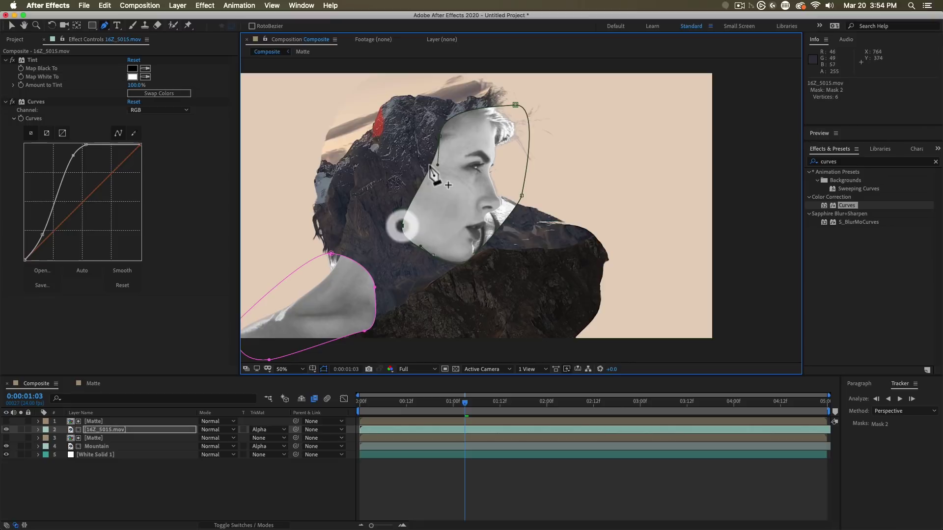
click(478, 253)
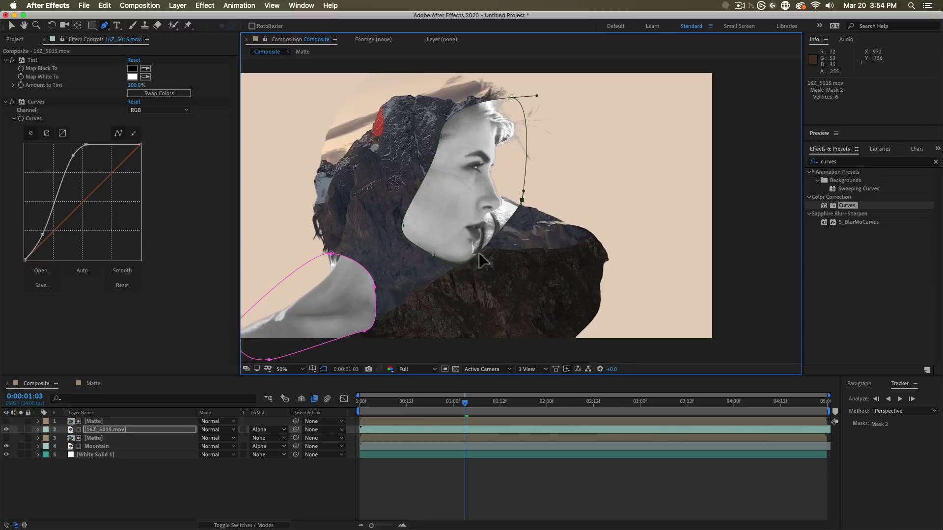
key(m)
key(m)
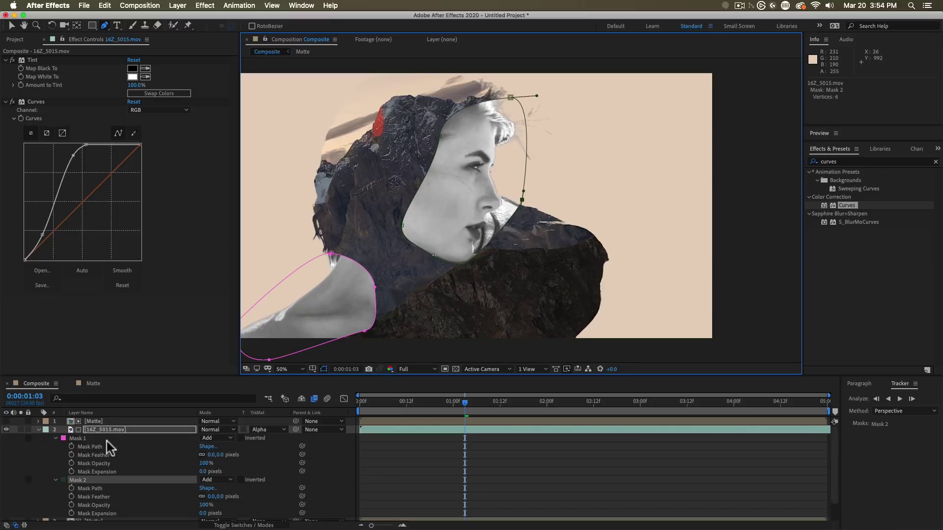
Feather the shoulder and face masks and pull a face-mask point out toward the jaw
scroll(117, 447, up, 1)
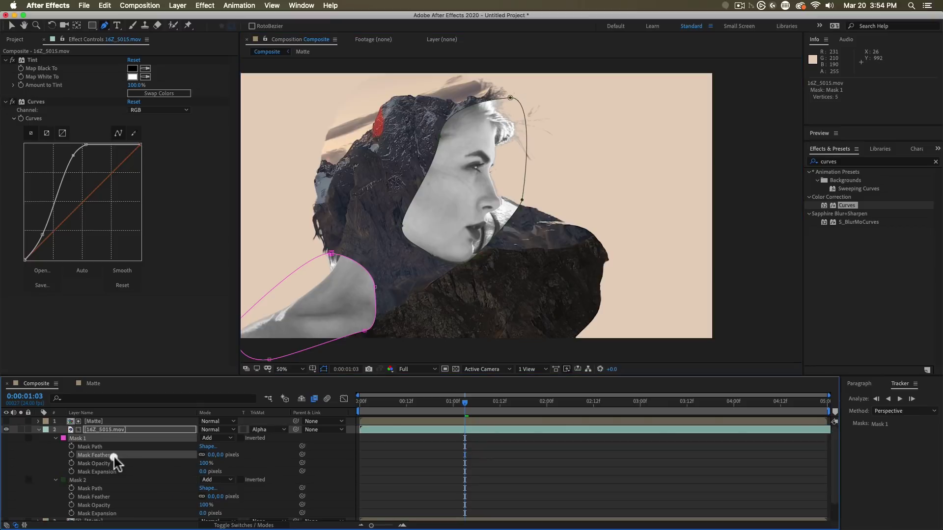
click(114, 455)
drag(225, 455, 292, 451)
drag(211, 496, 255, 494)
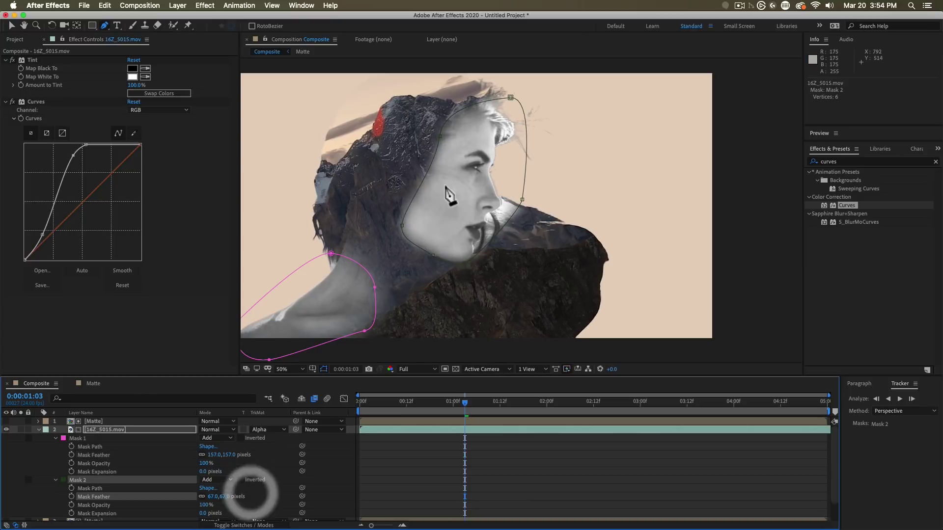
click(440, 137)
drag(438, 138, 511, 202)
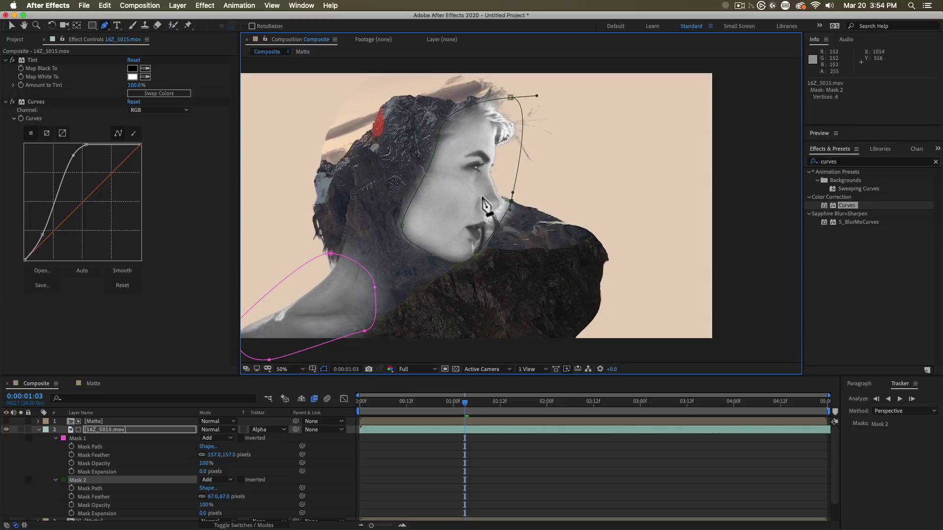
Set Mask 2's feather to 120 px and nudge its vertices around the face
click(217, 496)
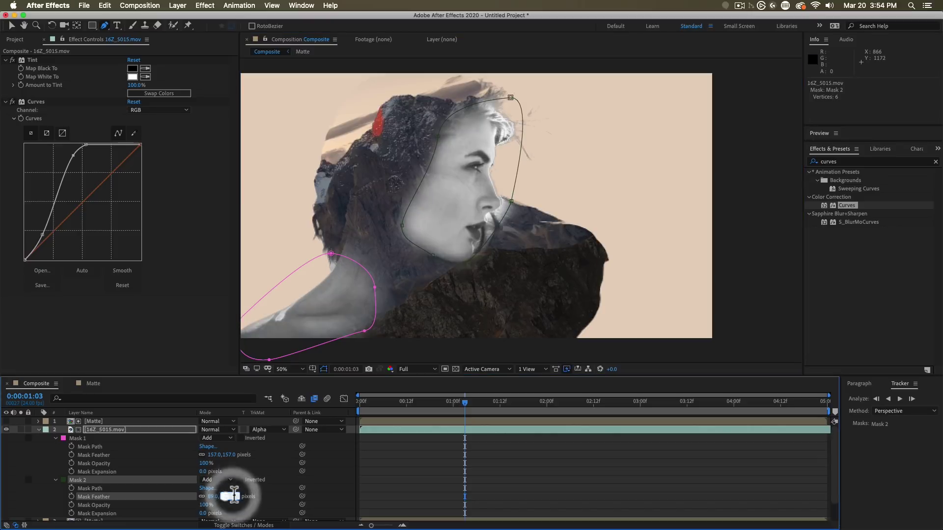
text(120)
key(Return)
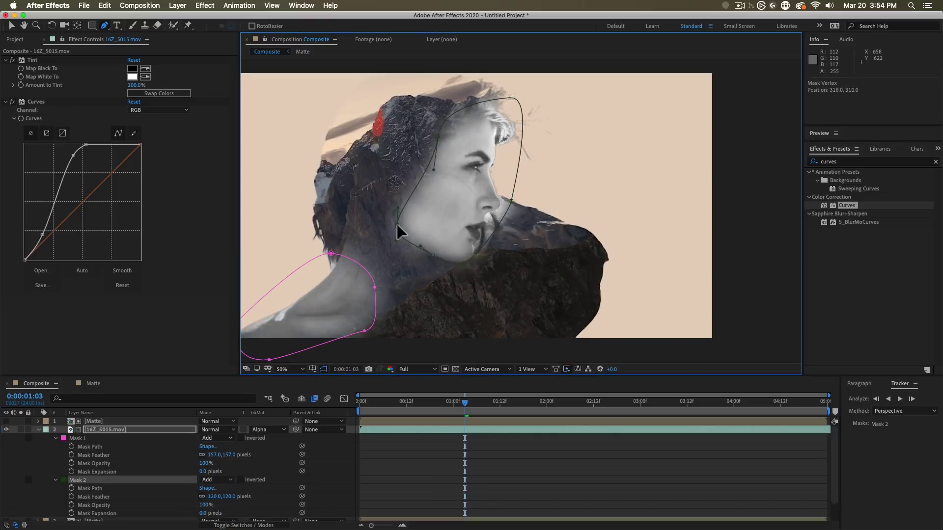
drag(401, 226, 394, 224)
drag(437, 134, 421, 142)
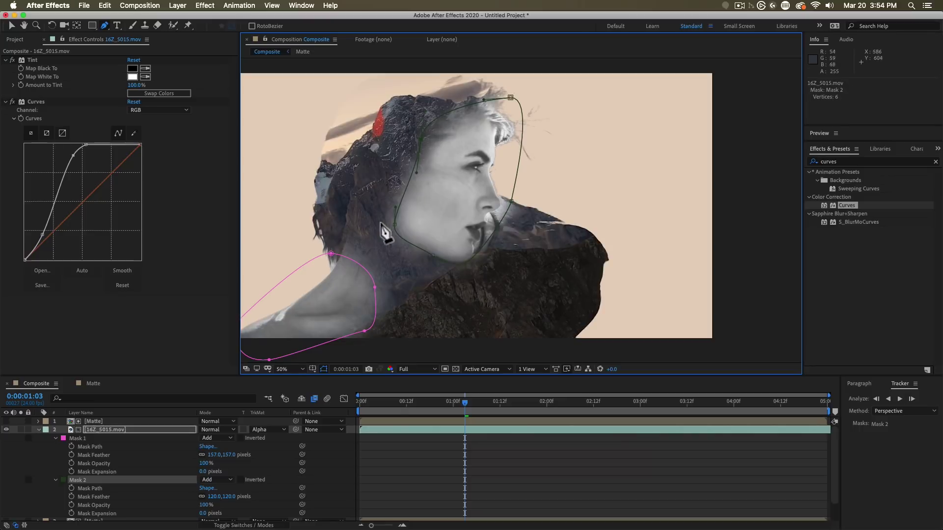
Draw a four-point Mask 3 behind her head, set it to Subtract with 540 feather
click(313, 80)
click(489, 82)
click(420, 265)
click(281, 262)
click(312, 79)
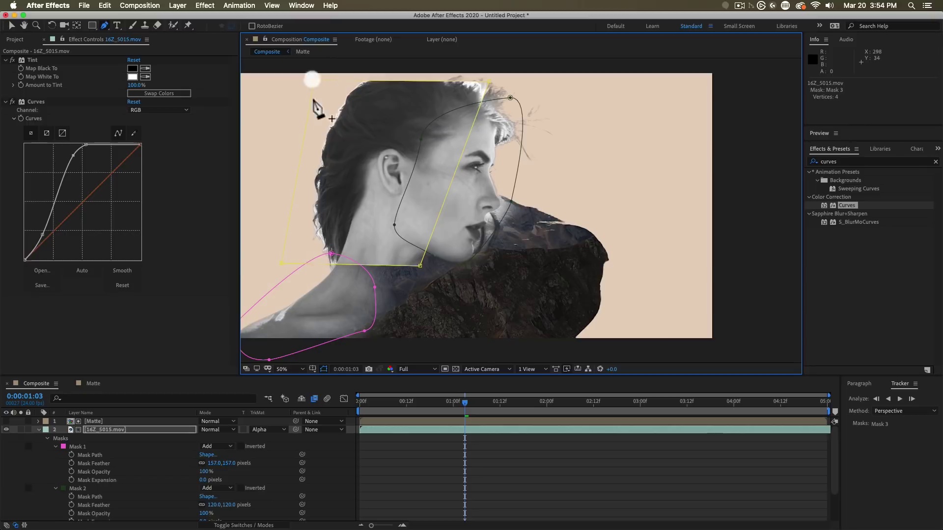
scroll(50, 494, down, 3)
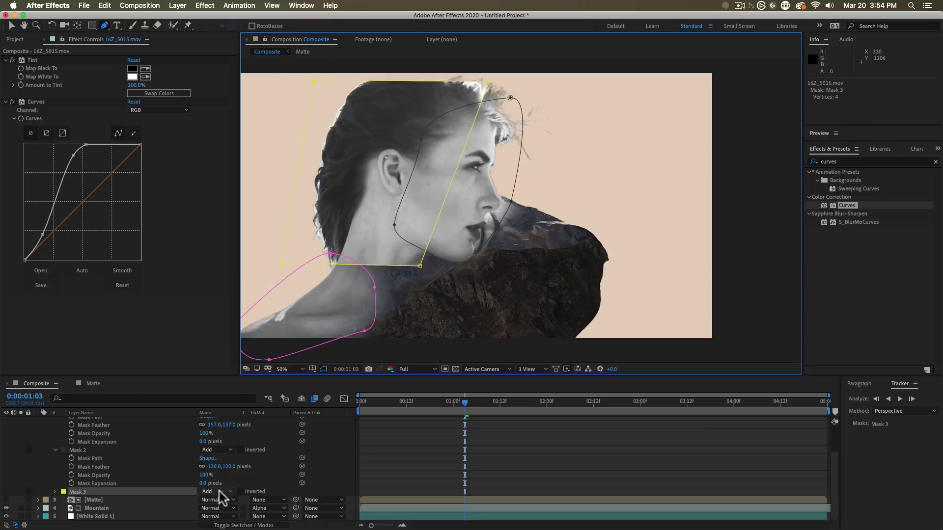
click(220, 491)
click(230, 484)
click(55, 492)
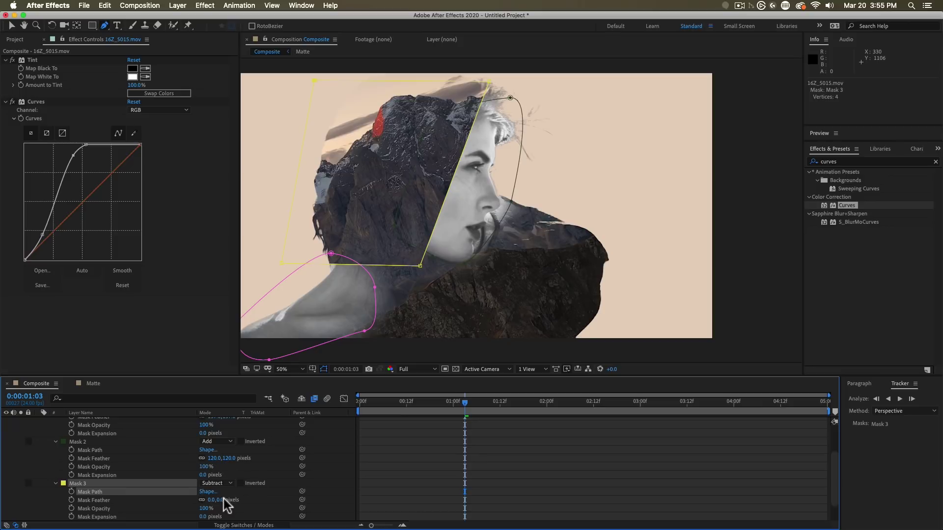
drag(223, 499, 275, 499)
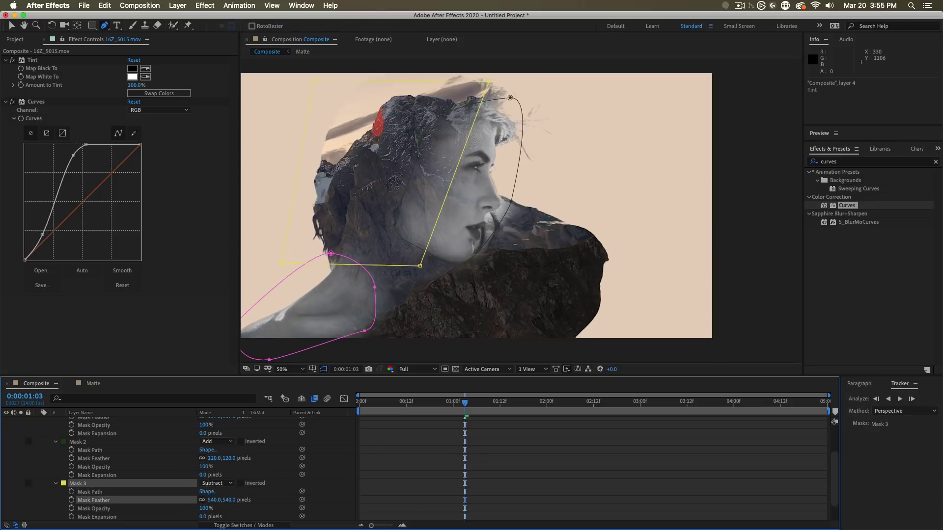
Adjust Mask 3's corners and round its lower-right vertex with Convert Vertex
drag(421, 269, 428, 281)
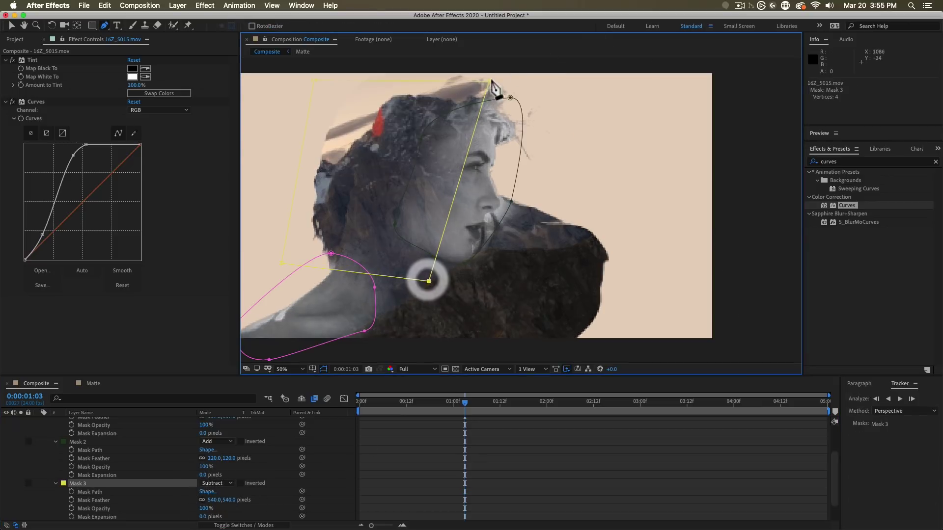
drag(489, 81, 493, 83)
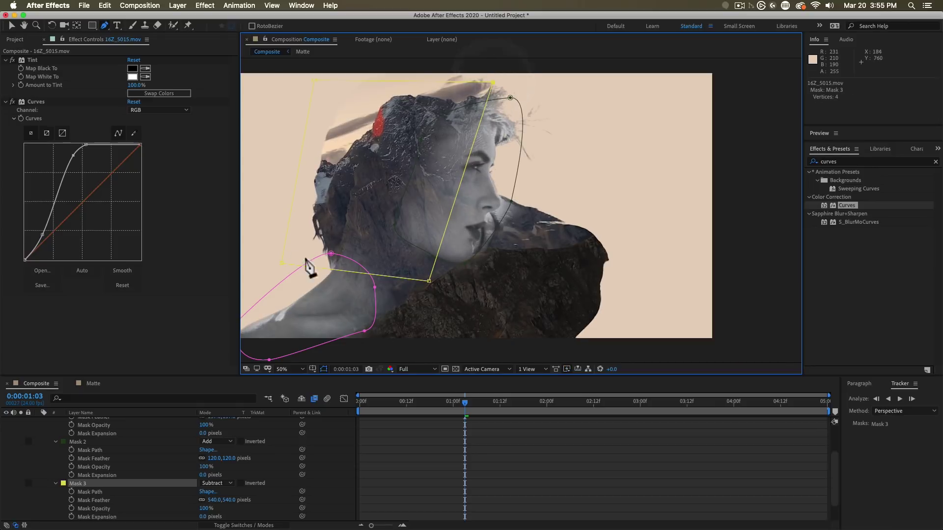
click(104, 25)
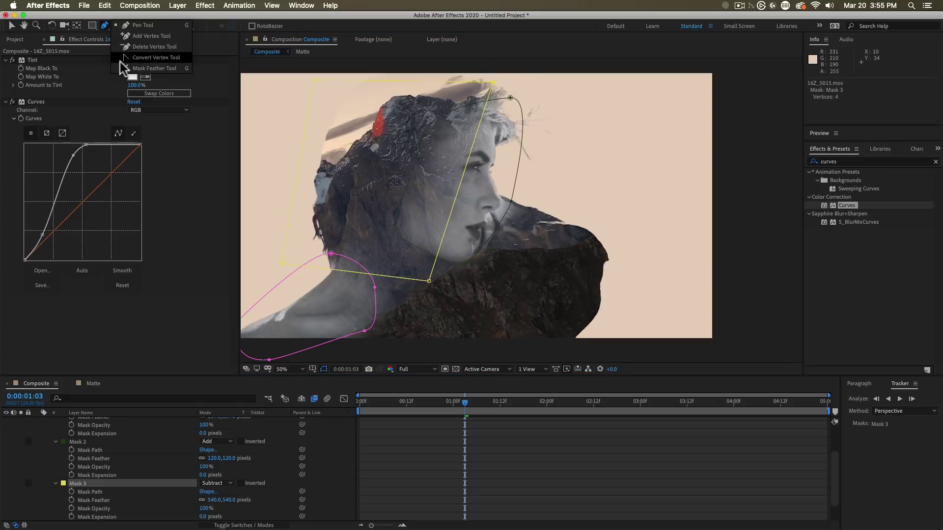
click(127, 59)
mouse_move(429, 281)
mouse_down()
mouse_move(432, 289)
mouse_move(446, 275)
mouse_move(417, 290)
mouse_up()
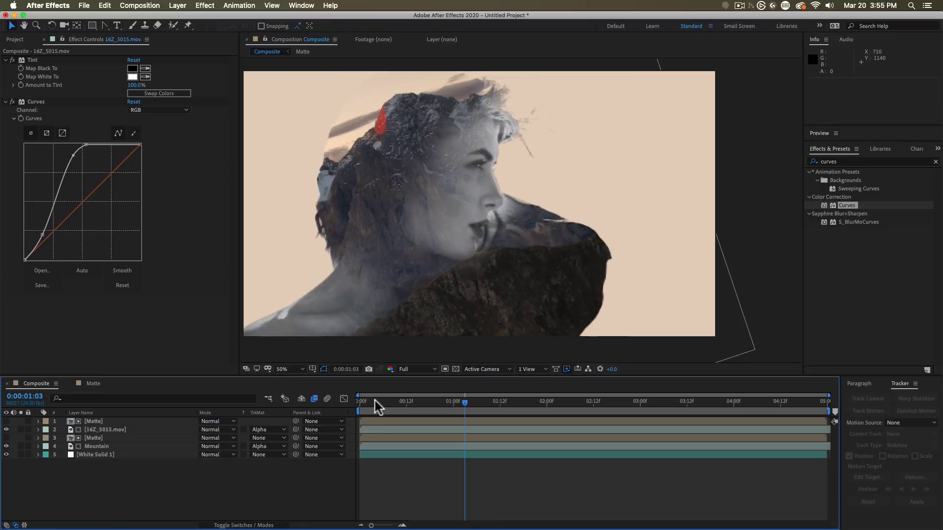
Scrub the composite, then preview the Mountain footage in its own Layer panel
drag(375, 401, 643, 425)
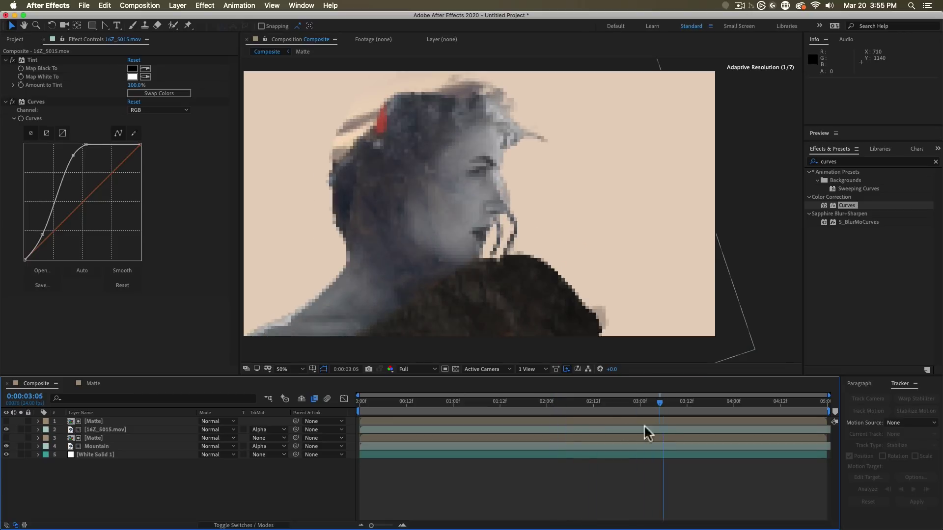
click(437, 420)
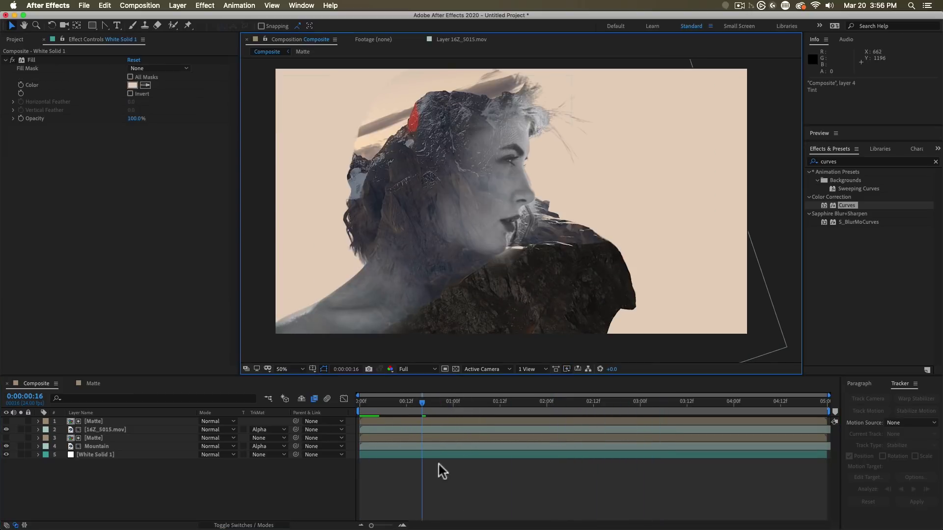
click(444, 485)
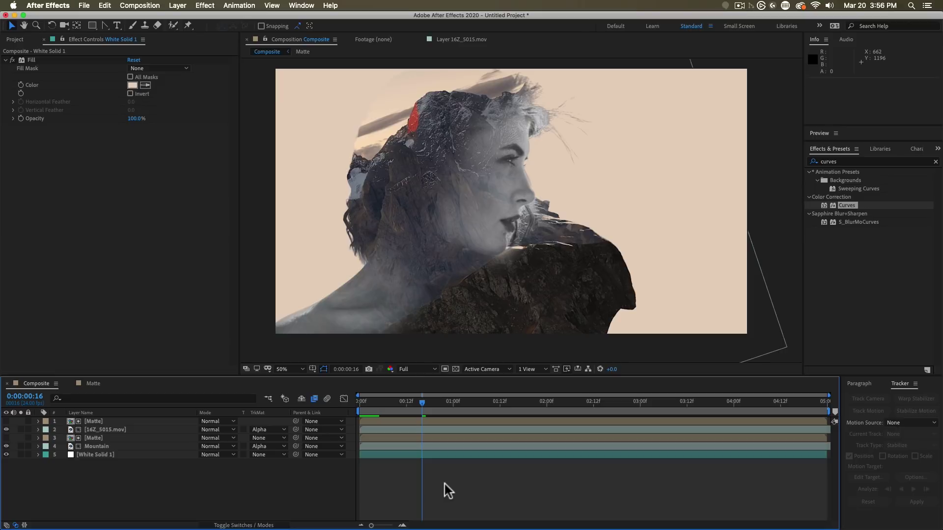
double_click(87, 446)
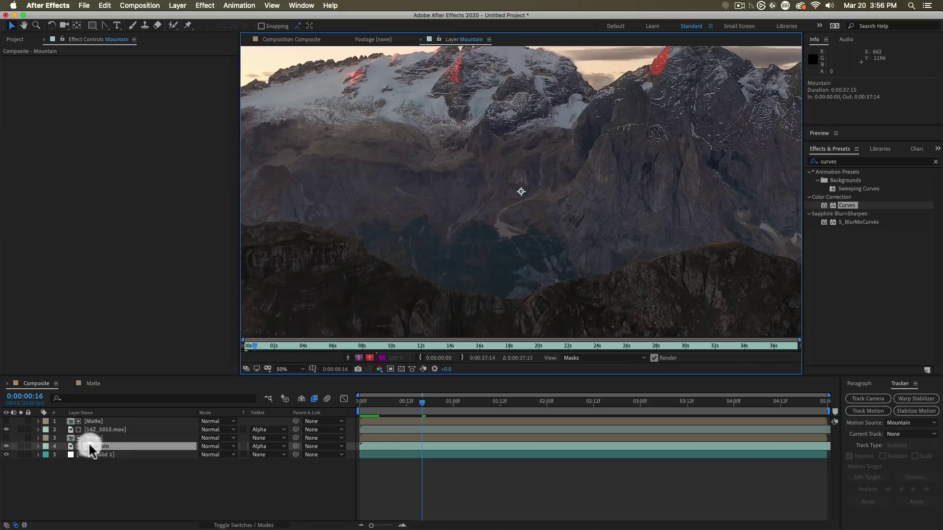
scroll(494, 213, down, 2)
key(space)
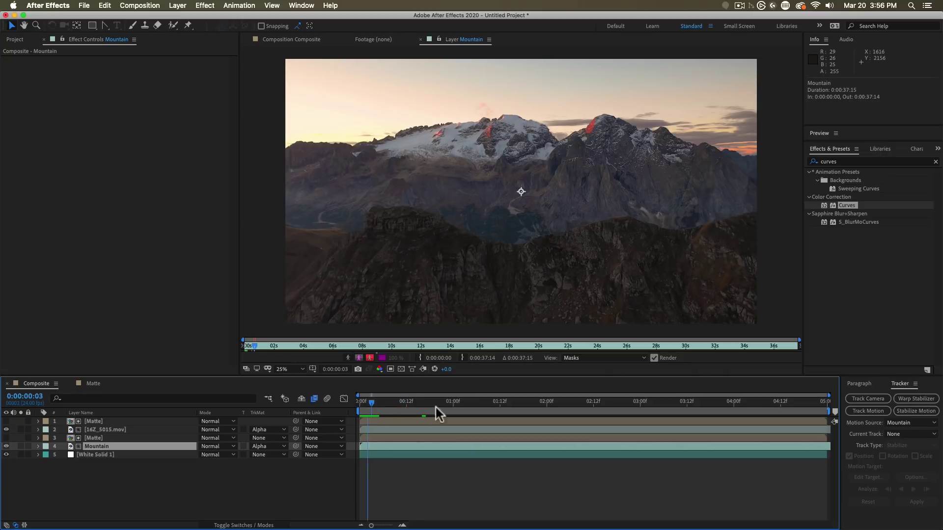
drag(557, 408, 645, 405)
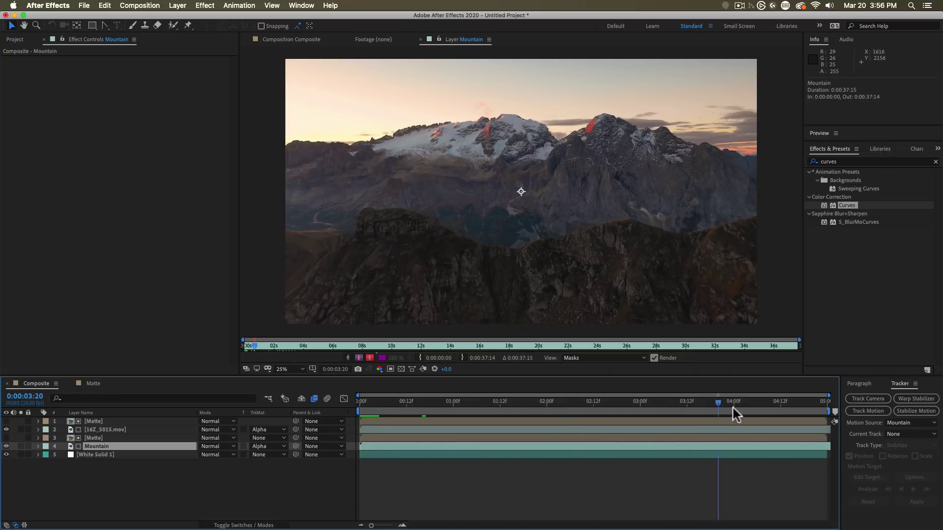
drag(732, 408, 428, 429)
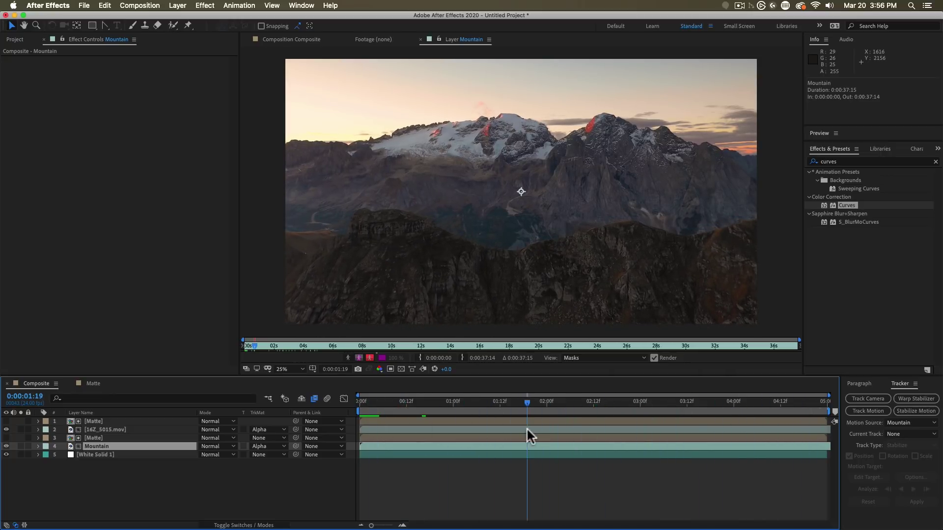
drag(526, 428, 504, 409)
Open 16Z_5015.mov in its Layer panel with masks hidden and play it back
double_click(99, 429)
click(580, 367)
click(572, 391)
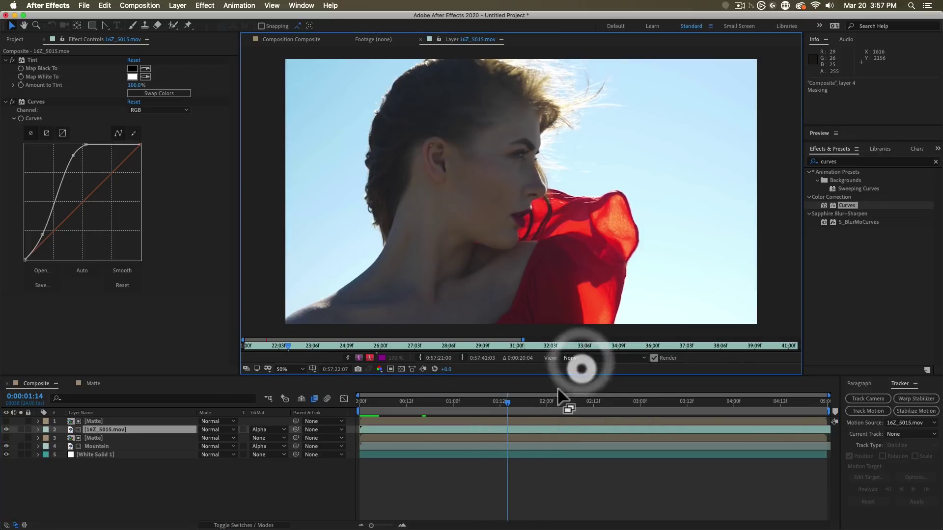
click(628, 402)
key(space)
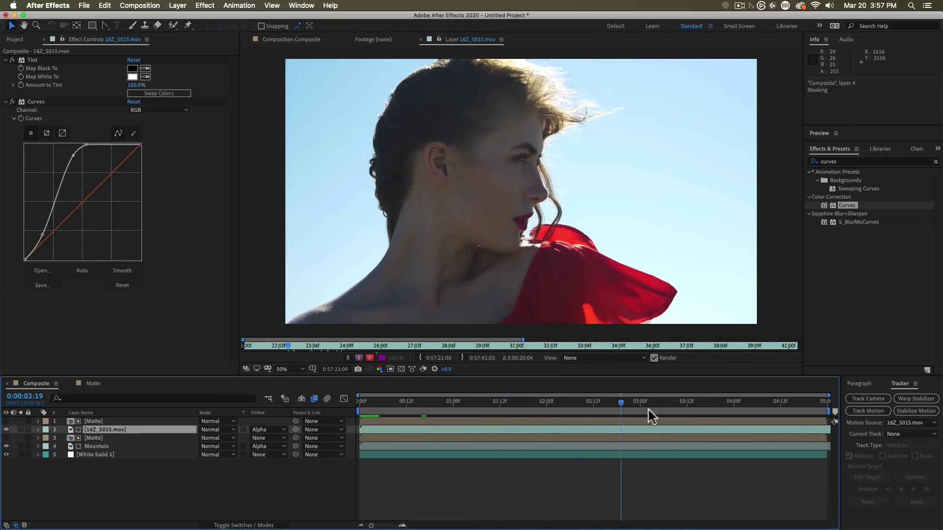
key(Home)
key(space)
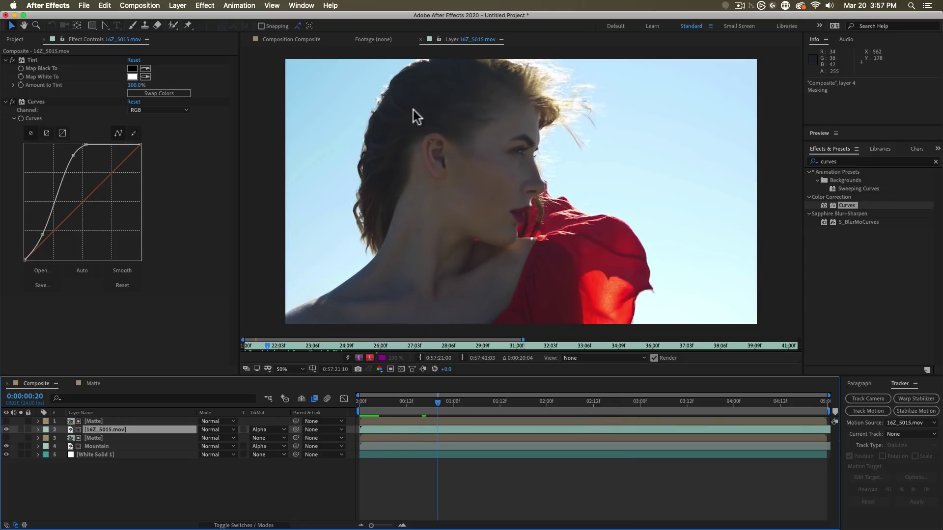
click(256, 476)
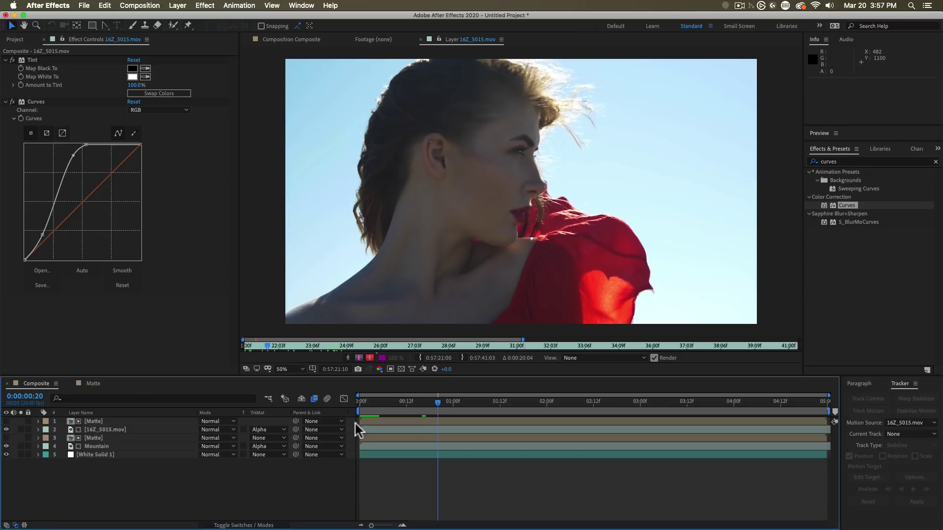
drag(369, 407, 385, 404)
click(375, 430)
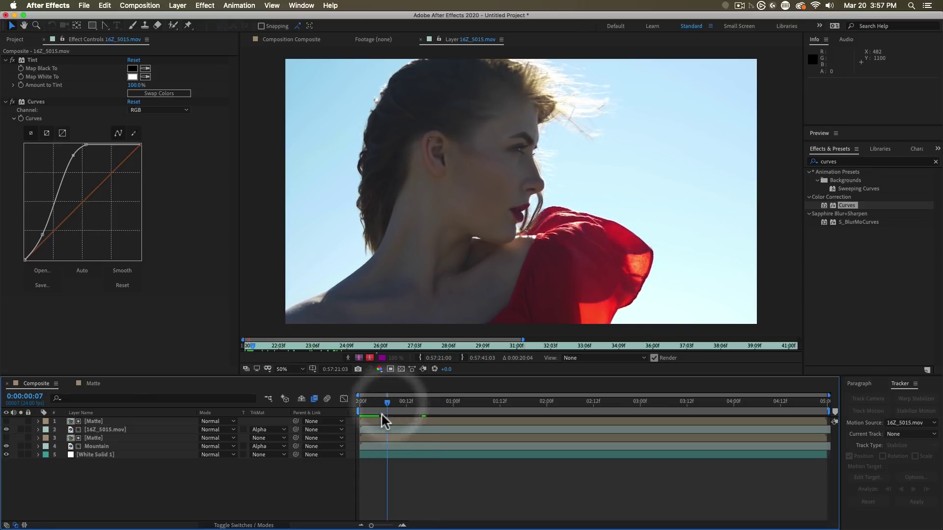
Return to the Composite viewer and start a motion track on the 16Z_5015.mov layer
click(294, 40)
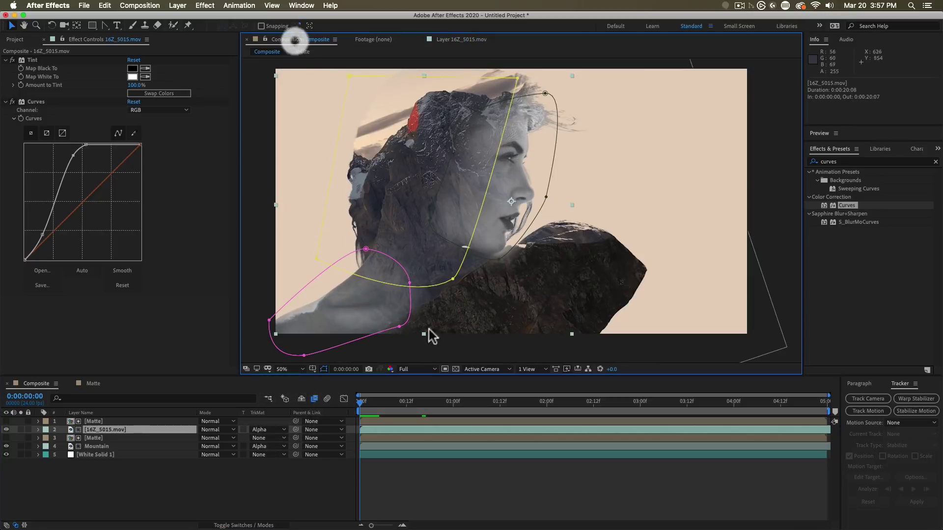
click(349, 414)
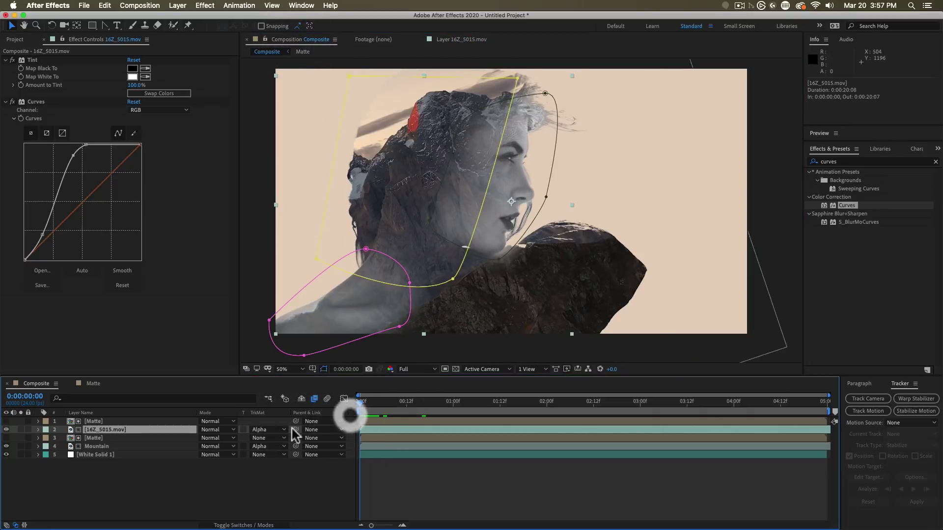
click(125, 430)
click(96, 431)
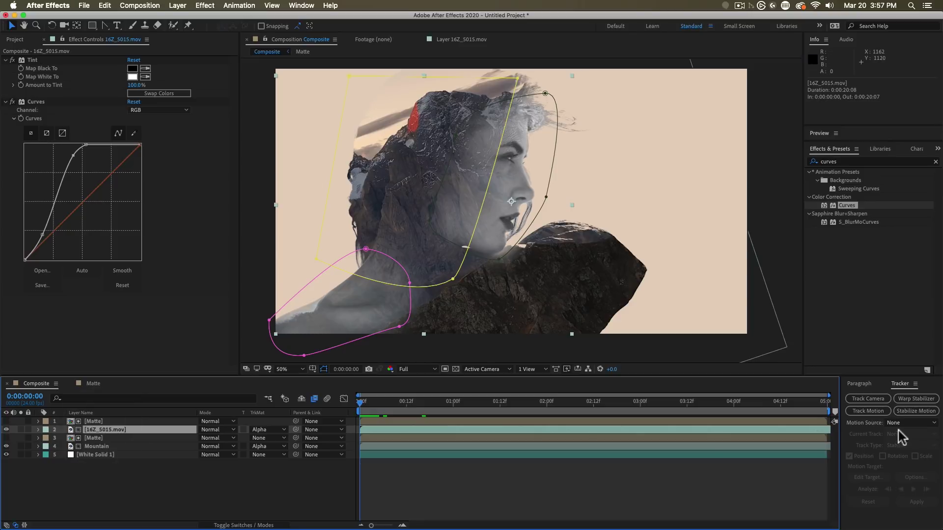
click(301, 6)
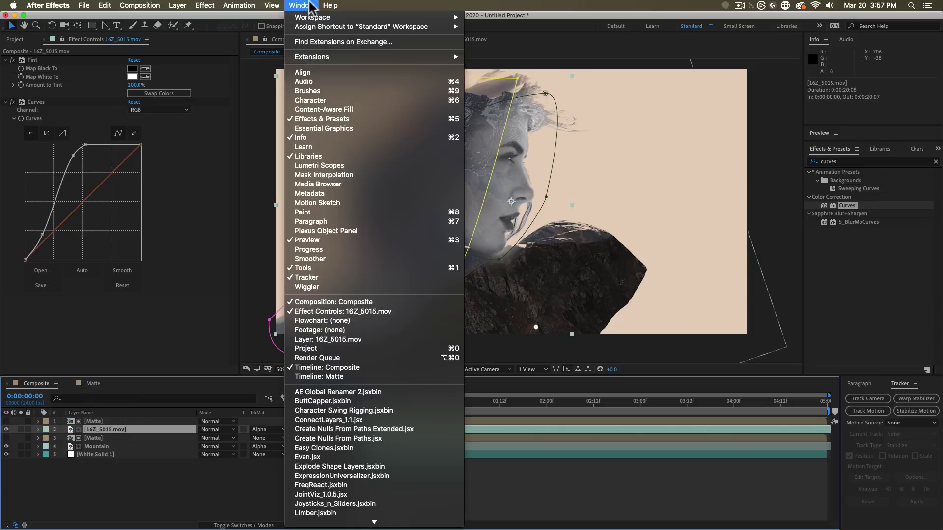
click(871, 412)
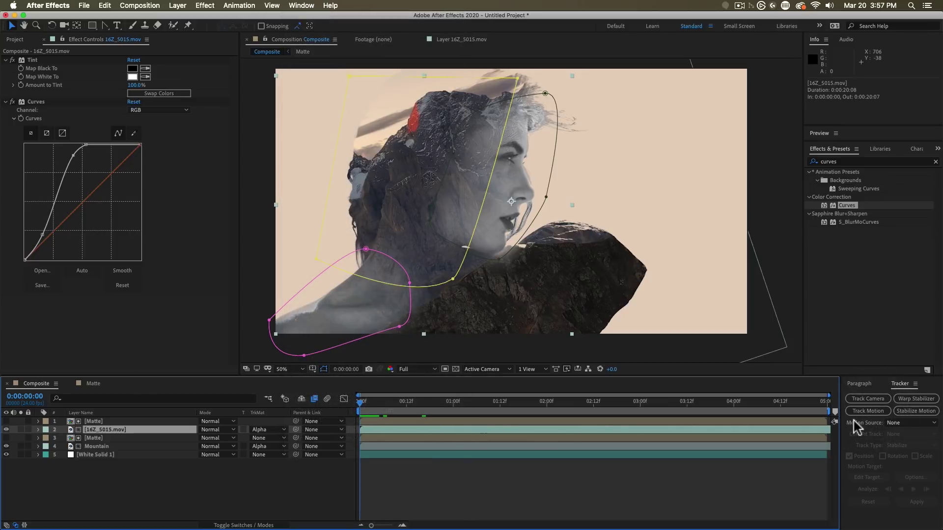
click(858, 411)
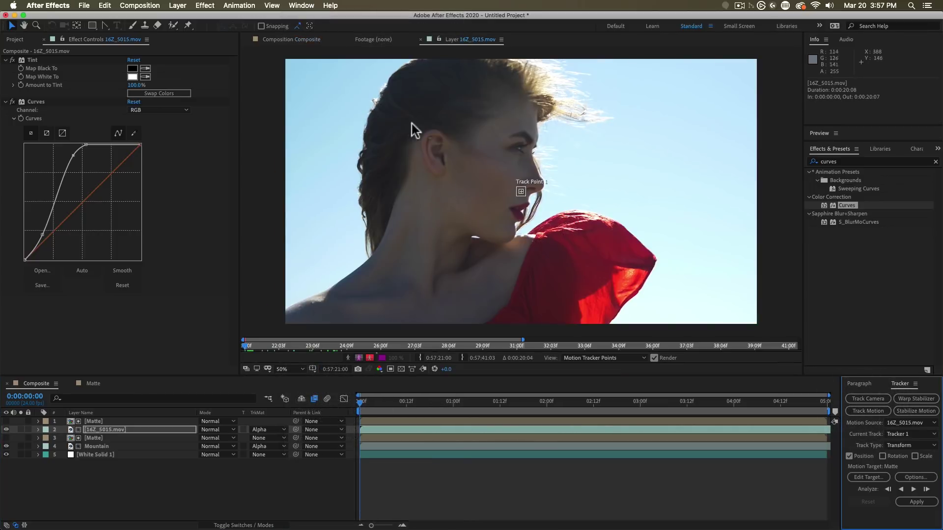
Place Track Point 1 on the woman's ear and analyze it forward through part of the clip
scroll(470, 133, up, 1)
drag(574, 247, 394, 148)
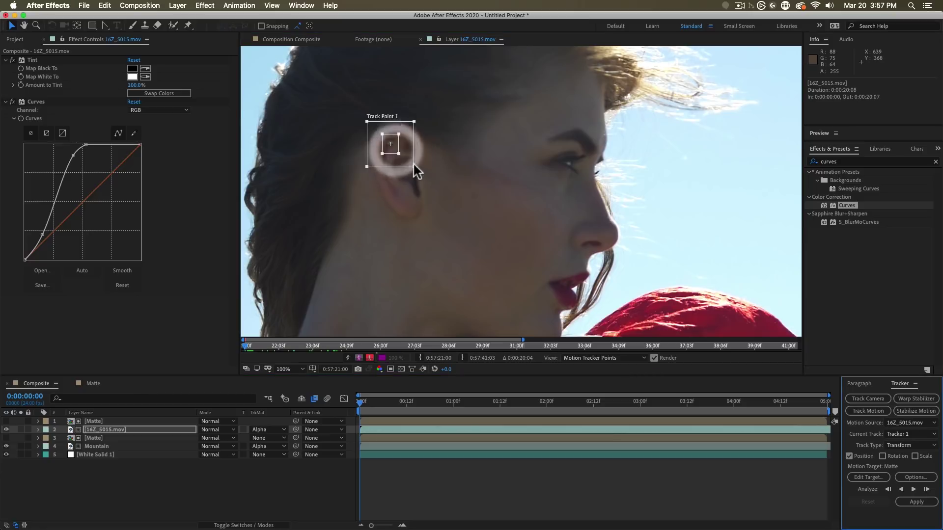
scroll(411, 164, down, 2)
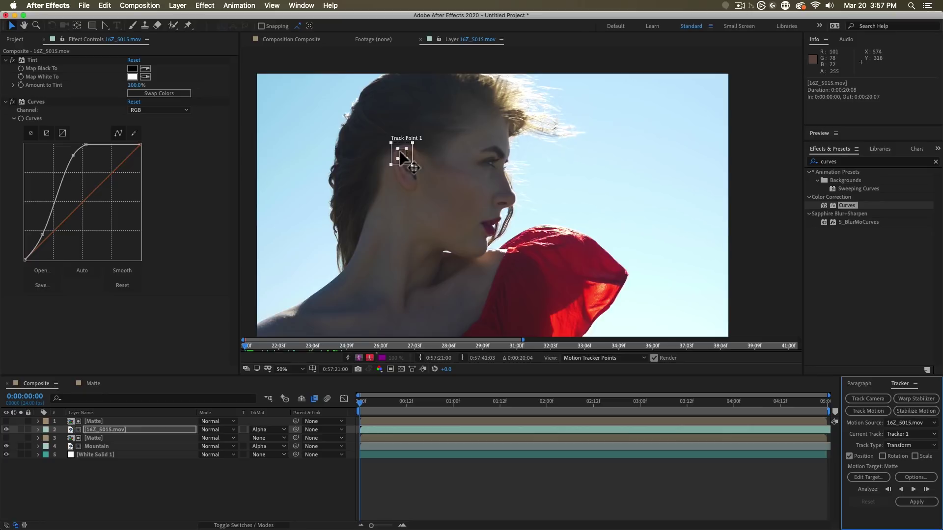
scroll(401, 155, up, 2)
scroll(405, 161, up, 2)
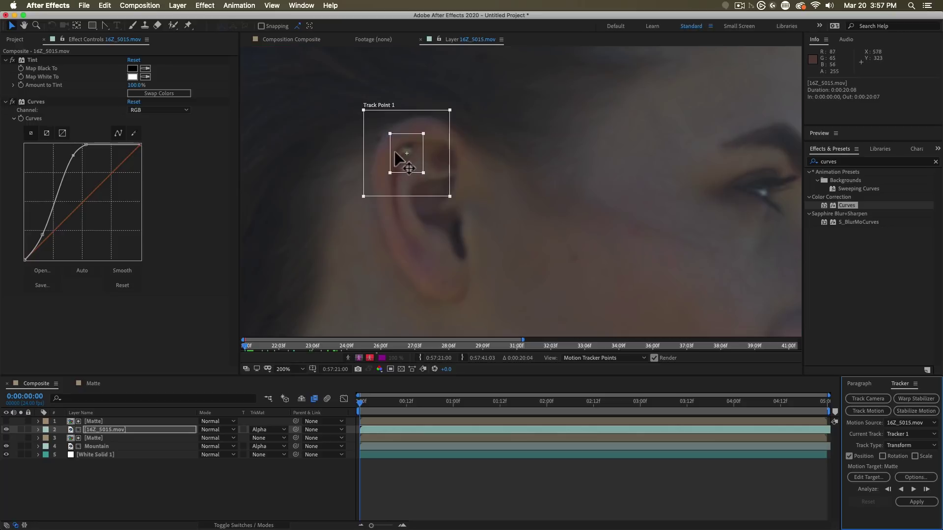
scroll(396, 153, down, 4)
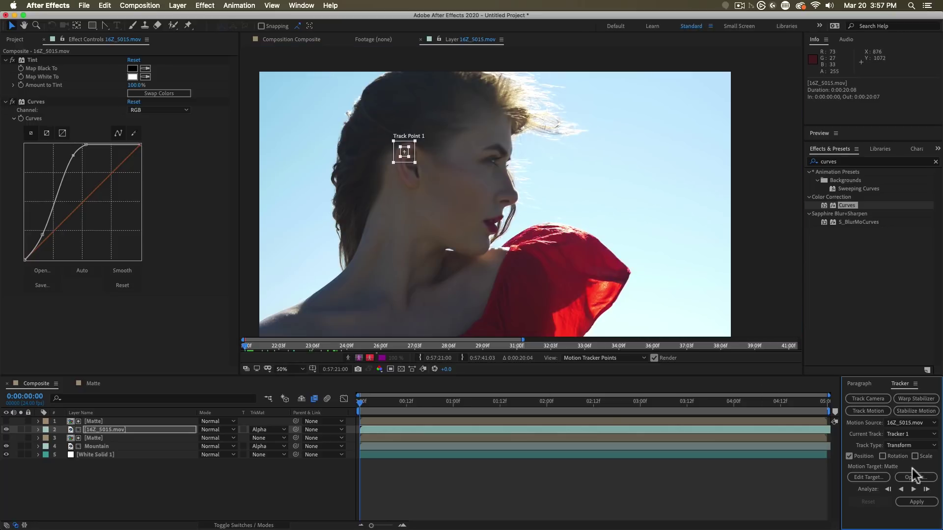
click(913, 488)
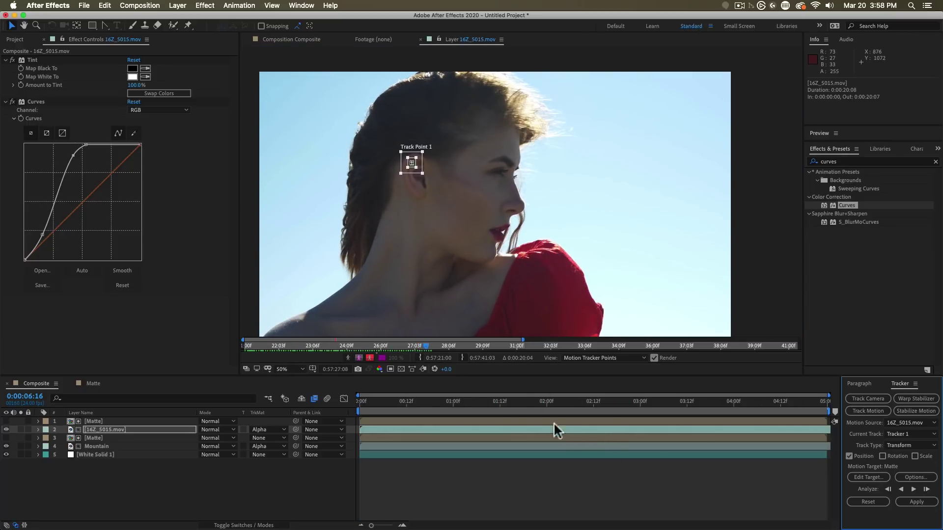
click(321, 413)
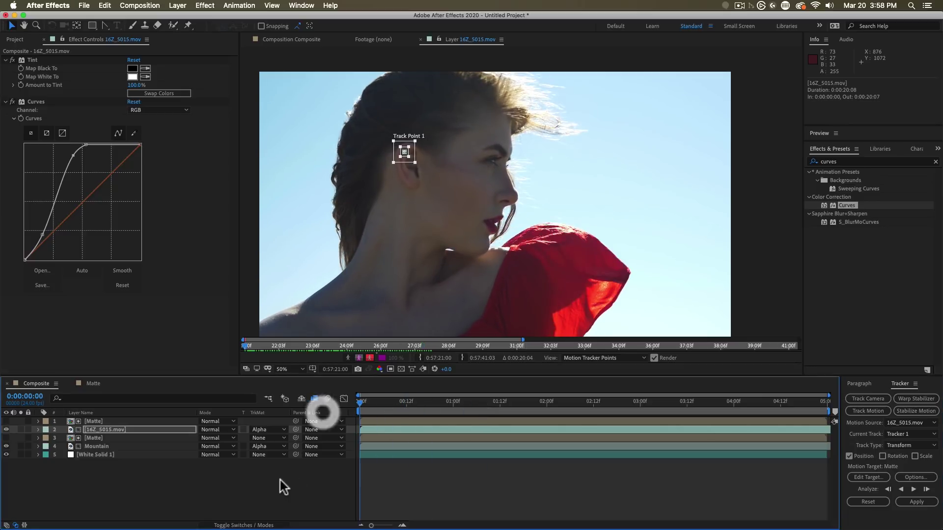
right_click(280, 480)
Add a null object at the top of the stack named 'Mountain Ctrl'
mouse_move(365, 423)
click(459, 474)
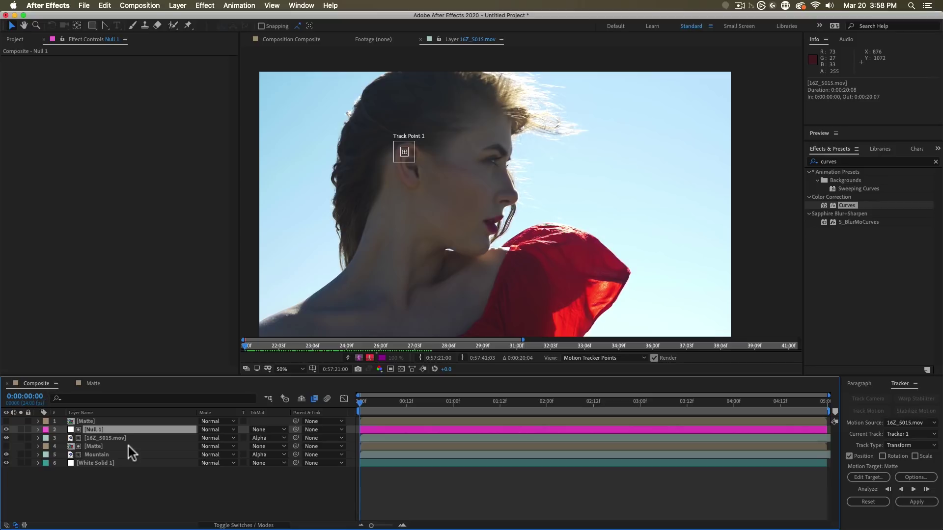
drag(105, 426, 104, 422)
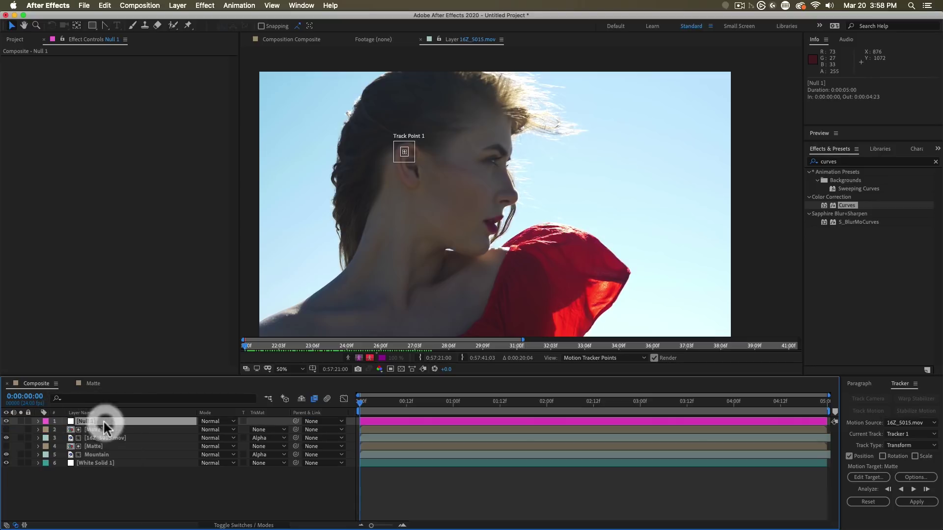
key(Return)
text(Mountain)
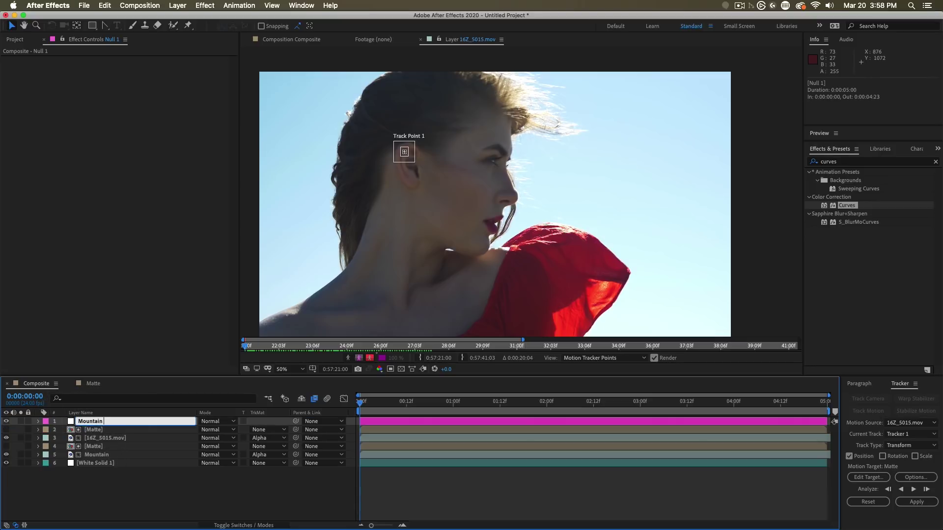
text( Ctrl)
key(Return)
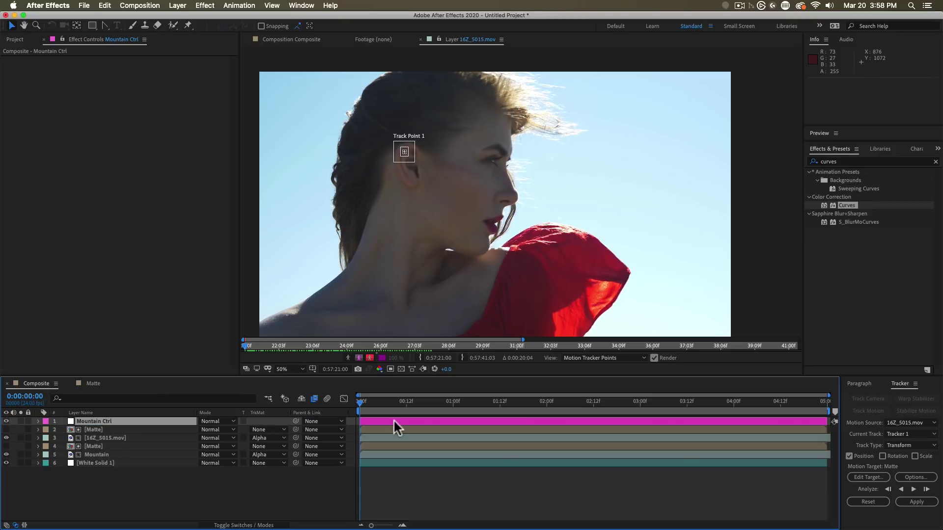
Set Mountain Ctrl as the tracker's target and apply the ear track to it
click(877, 480)
click(432, 177)
click(435, 187)
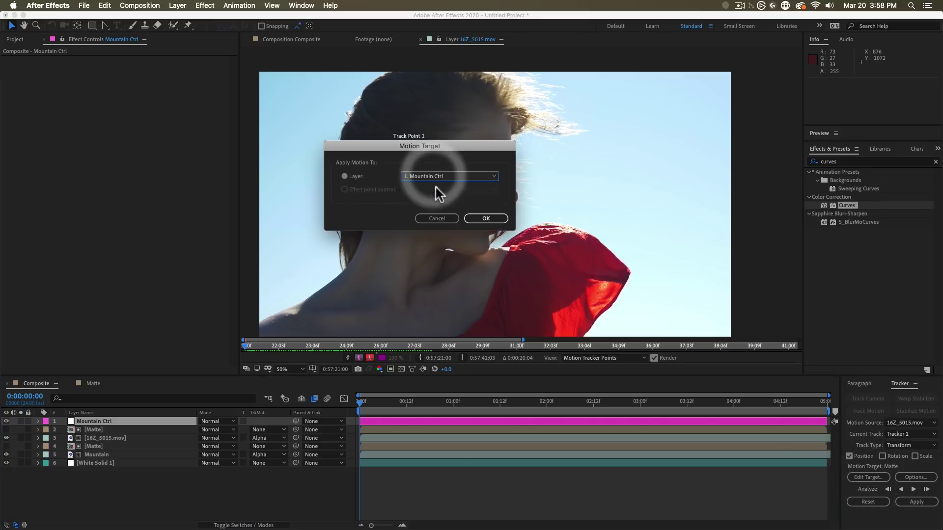
click(496, 219)
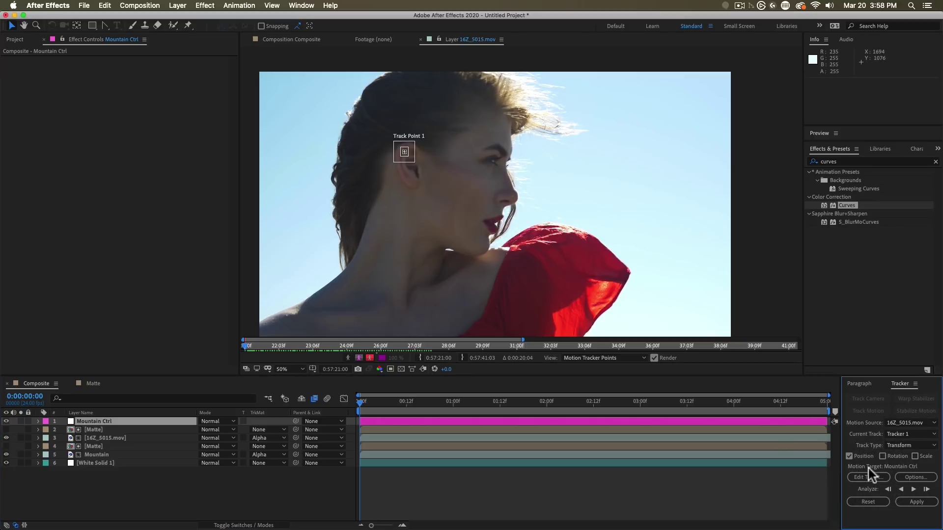
click(916, 502)
click(461, 106)
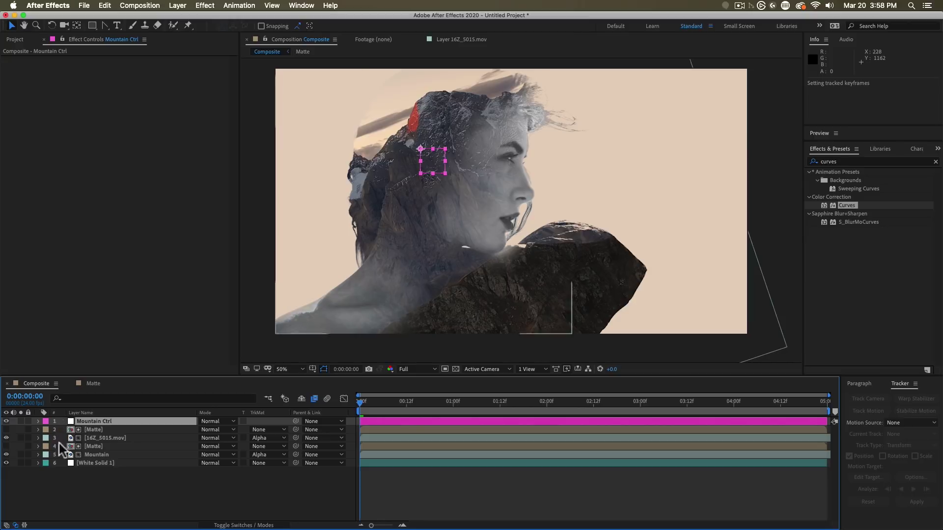
Parent the Mountain layer to Mountain Ctrl and scrub to preview the tracked motion
click(101, 454)
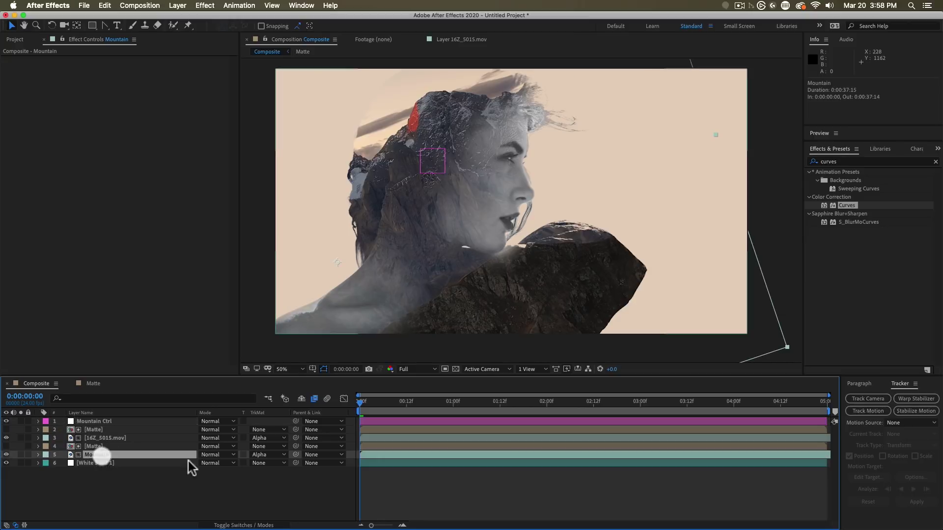
drag(293, 456, 95, 422)
click(95, 421)
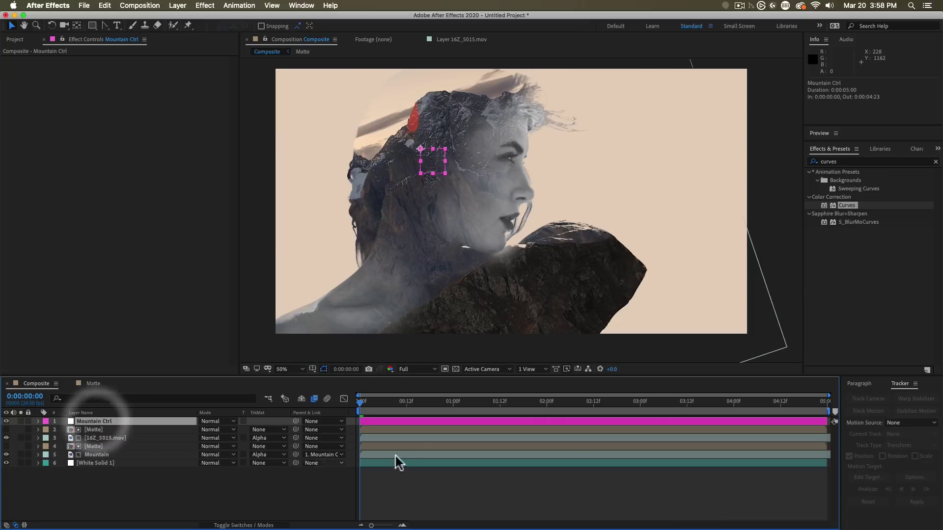
drag(372, 408, 782, 425)
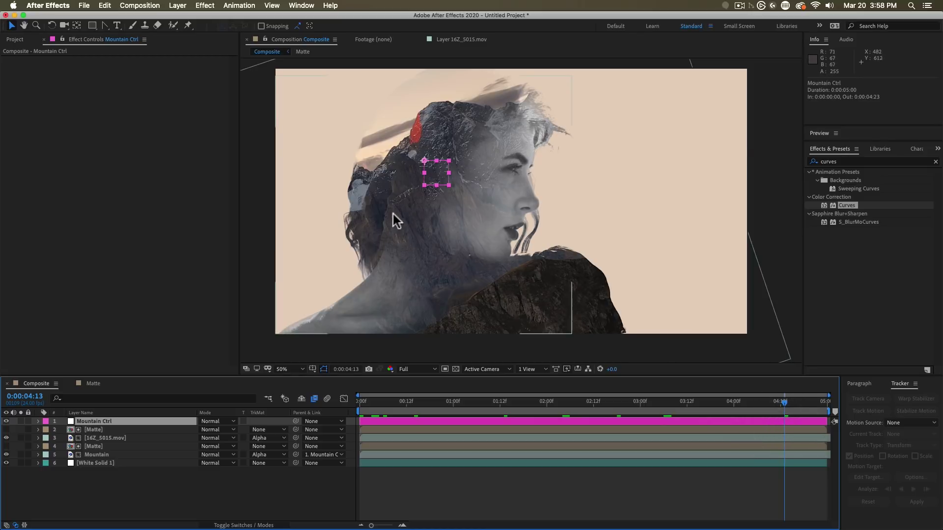
Shift the Mountain image slightly to the right in the viewer
click(131, 455)
drag(332, 306, 387, 296)
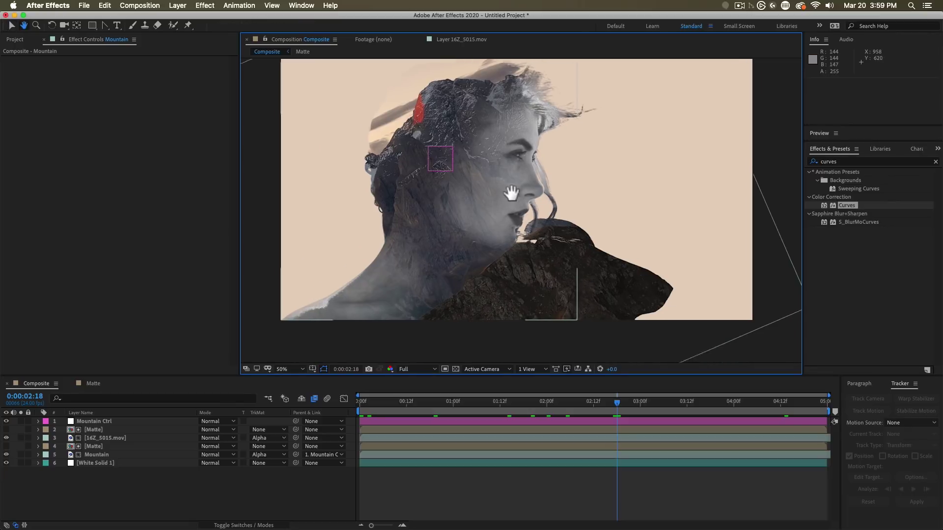
click(131, 454)
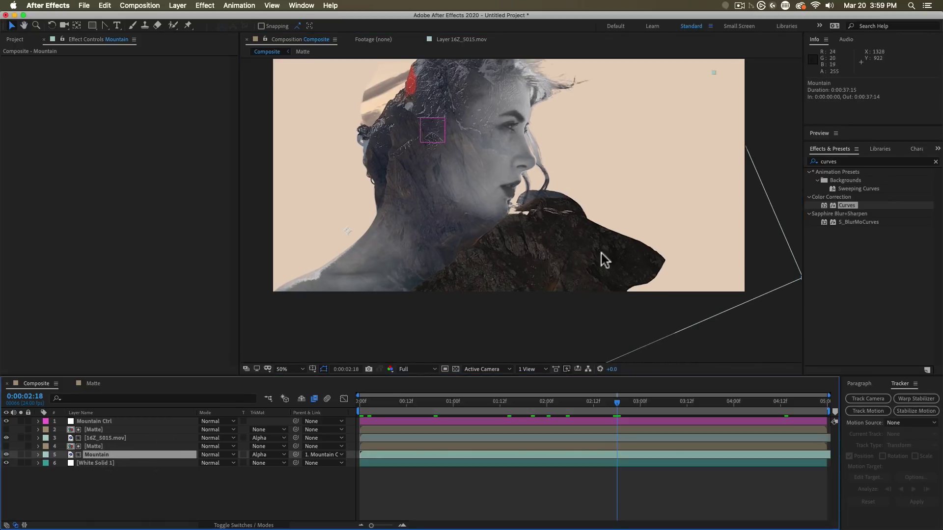
scroll(564, 232, down, 2)
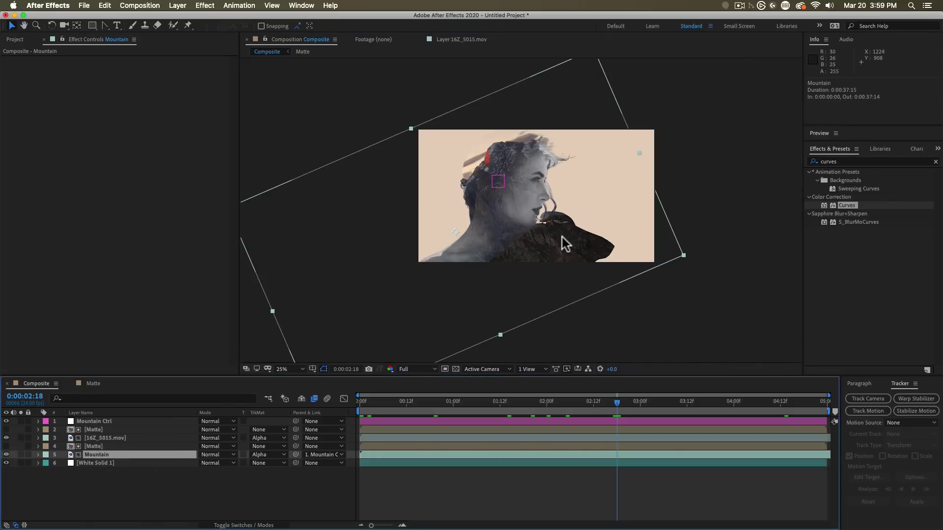
scroll(488, 181, up, 2)
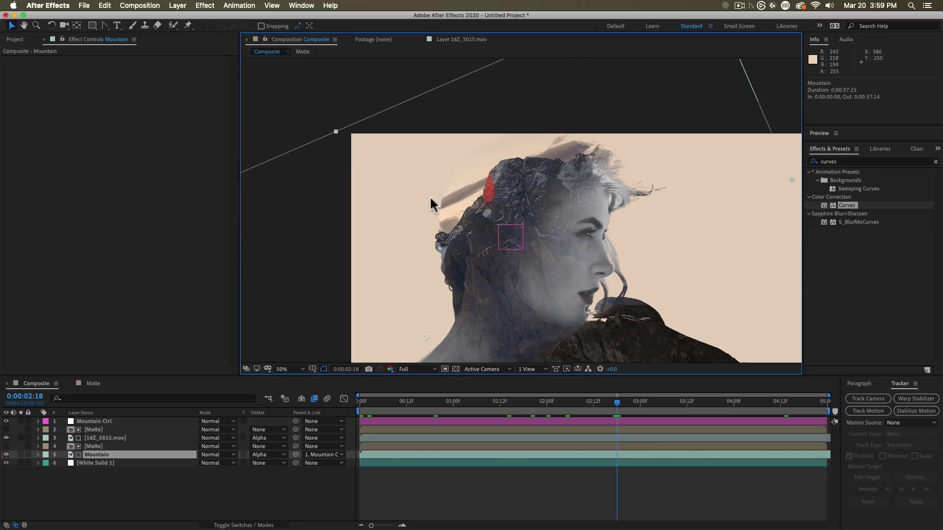
click(92, 26)
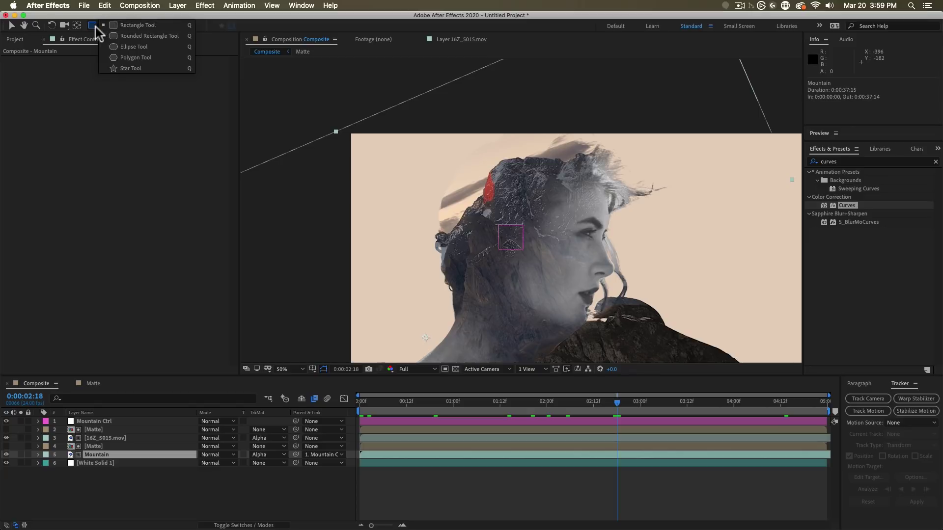
Trace the woman's head and shoulders with Pen tool points on the Mountain layer
click(106, 26)
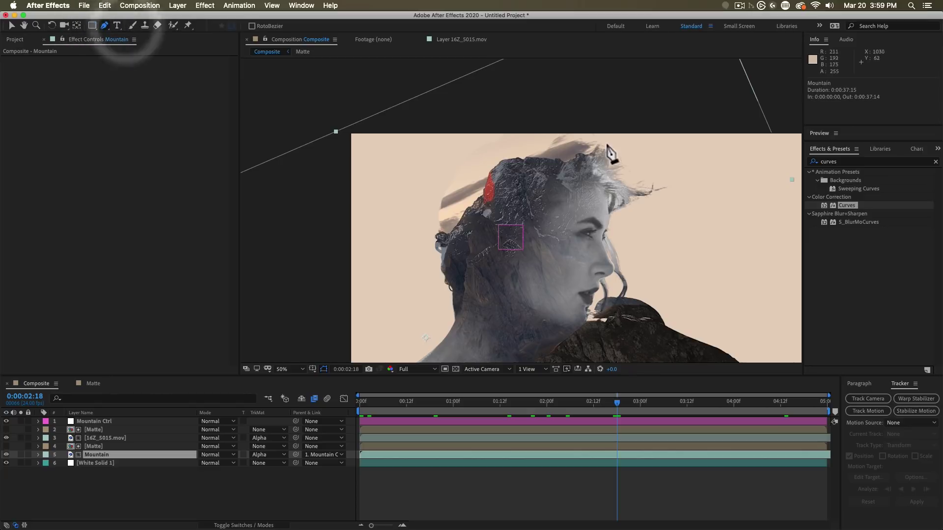
click(573, 147)
click(432, 223)
click(384, 240)
scroll(412, 260, down, 5)
click(367, 267)
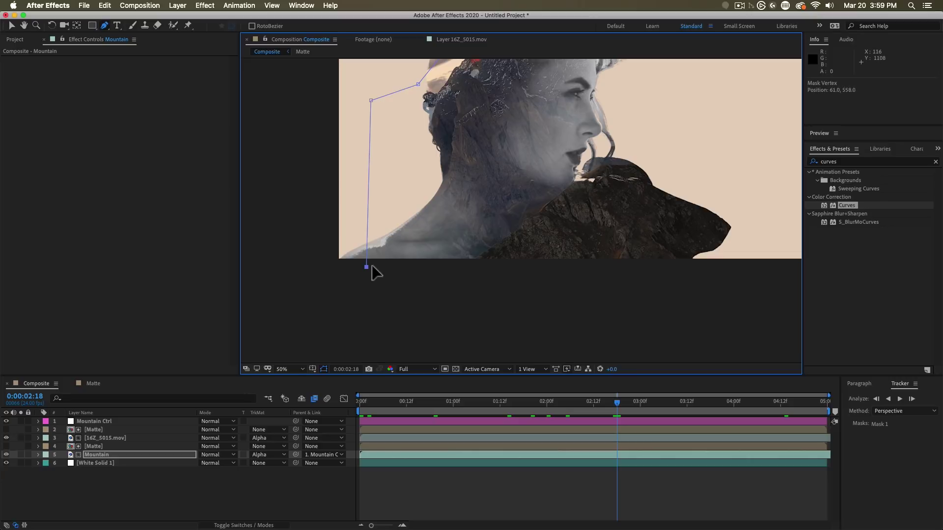
drag(505, 263, 673, 130)
scroll(658, 249, up, 5)
drag(573, 119, 553, 116)
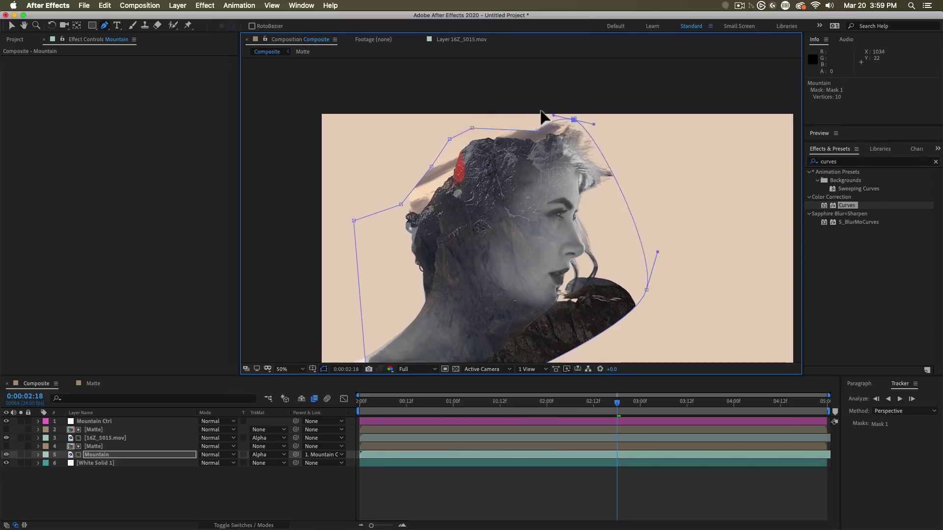
Curve one right-side corner of Mask 1 into a smooth bend
key(h)
scroll(611, 127, down, 2)
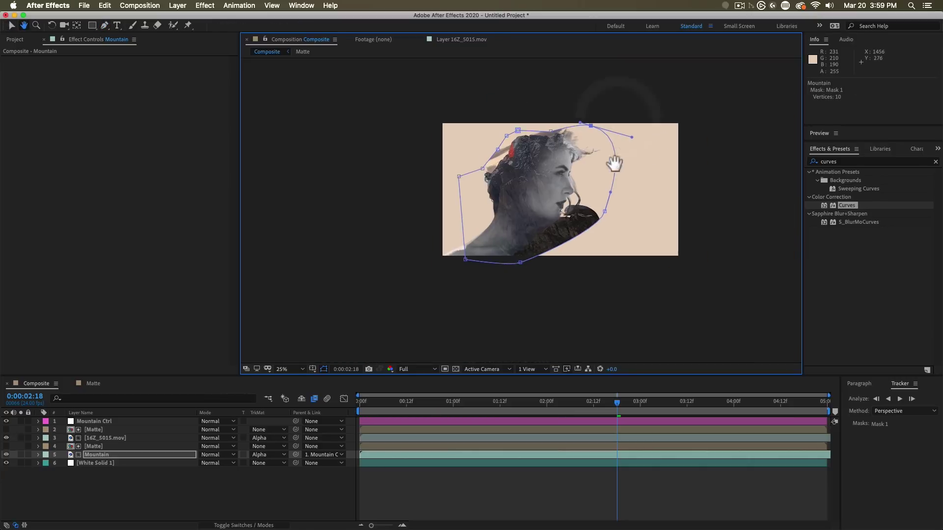
key(v)
key(m)
key(m)
scroll(565, 201, up, 2)
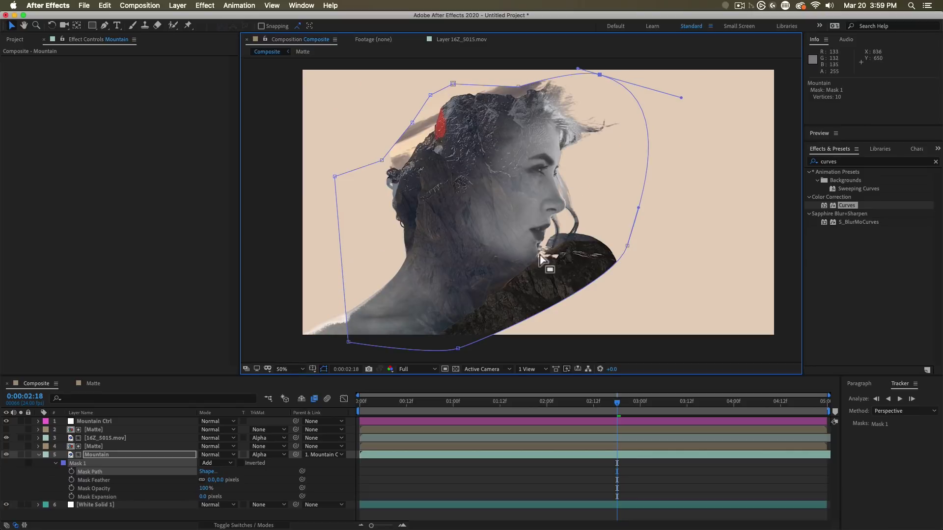
drag(623, 245, 612, 283)
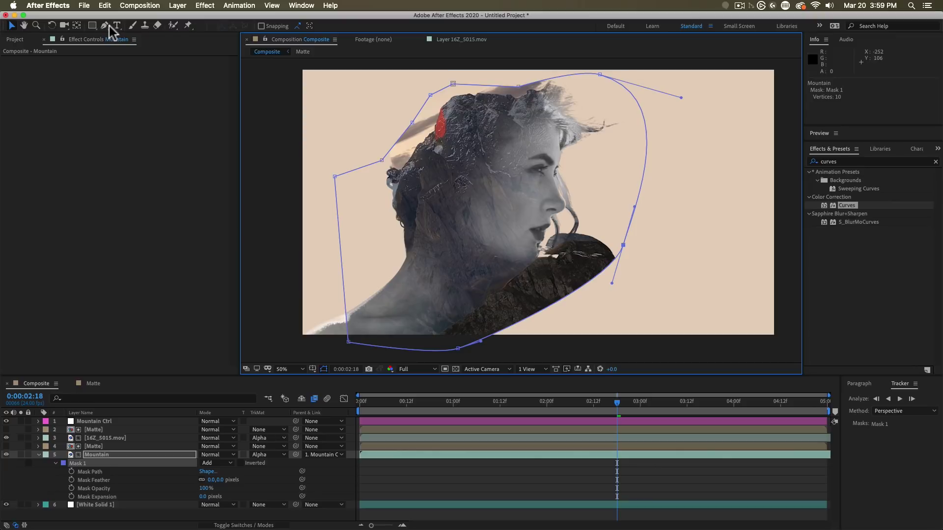
Add a feather point at the lower-right mask edge and adjust its width with Mask Feather
drag(109, 26, 127, 64)
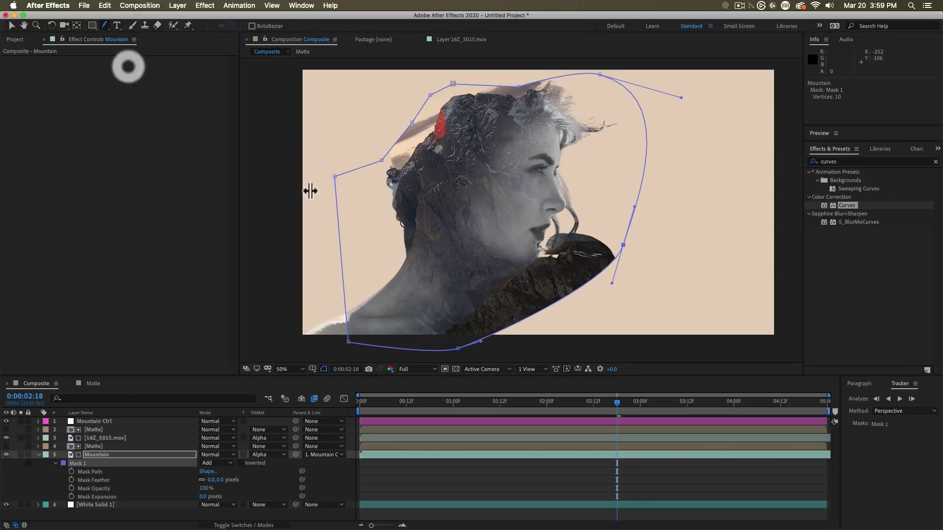
click(615, 270)
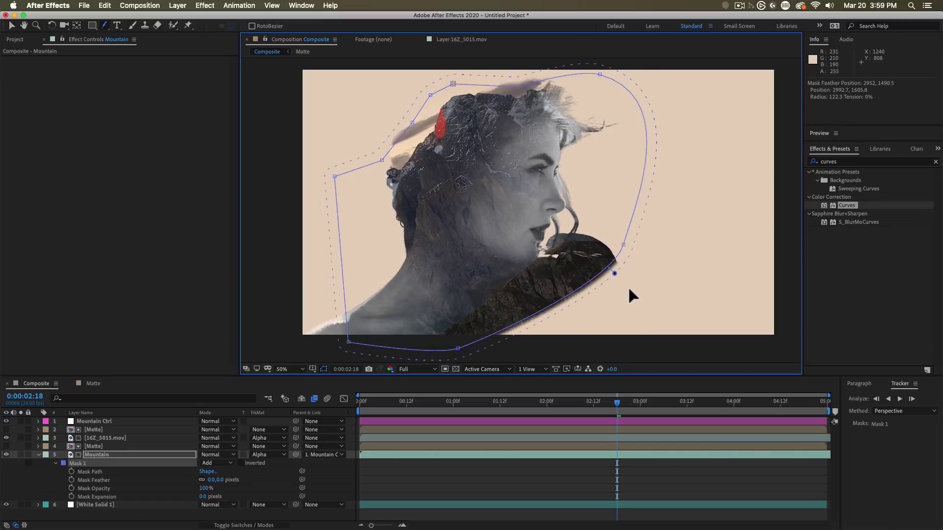
drag(629, 289, 643, 300)
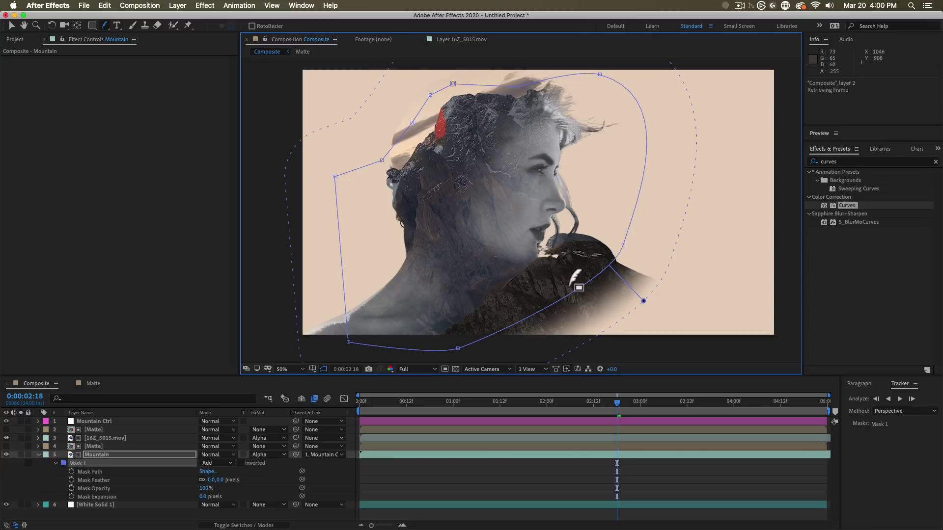
drag(584, 277, 564, 263)
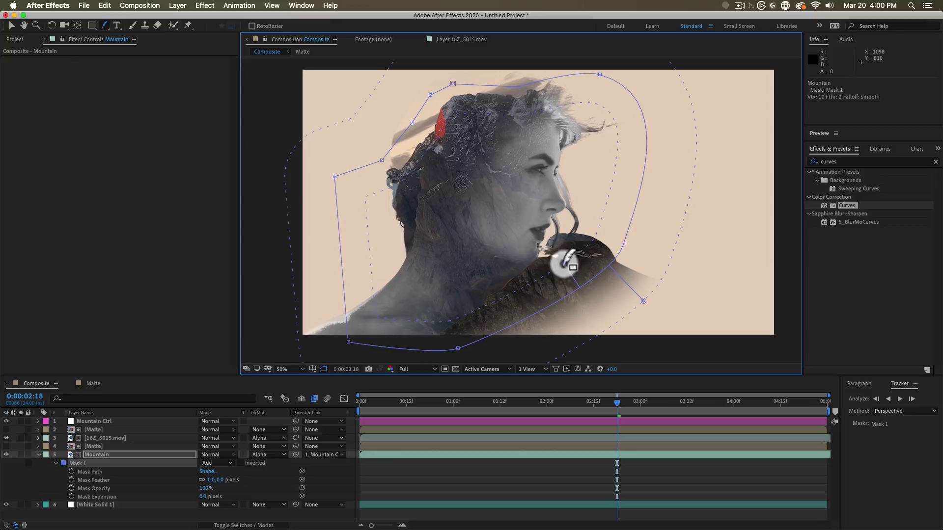
Add feather points on the upper-left and lower-left mask edges, then deselect to judge the edge
scroll(543, 210, up, 3)
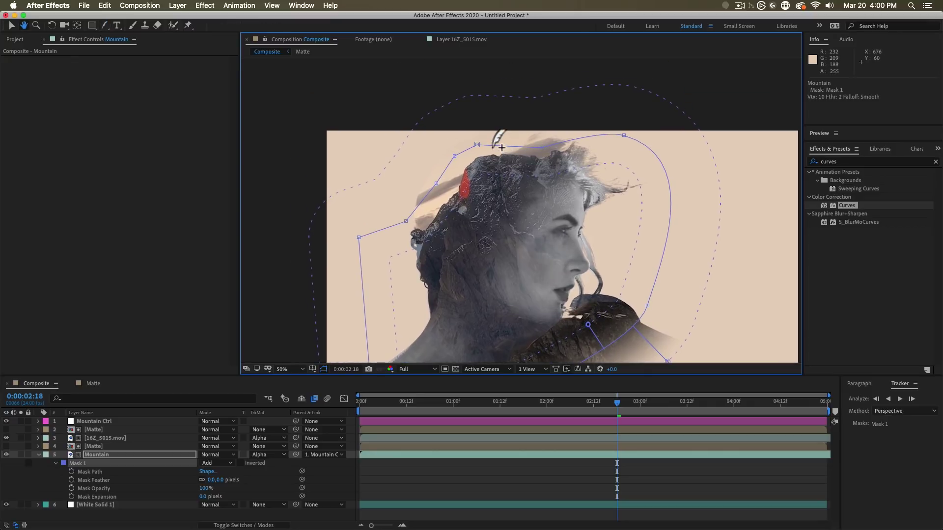
drag(461, 152, 456, 145)
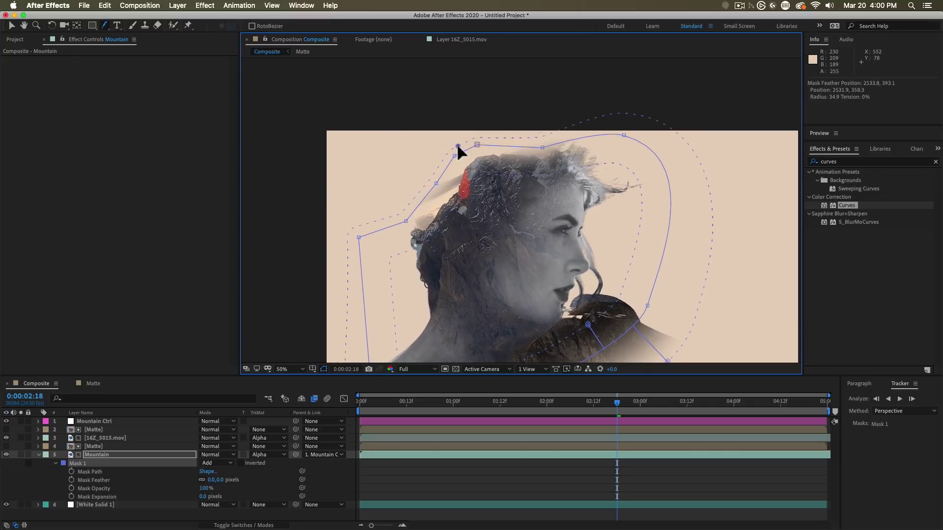
scroll(589, 192, down, 3)
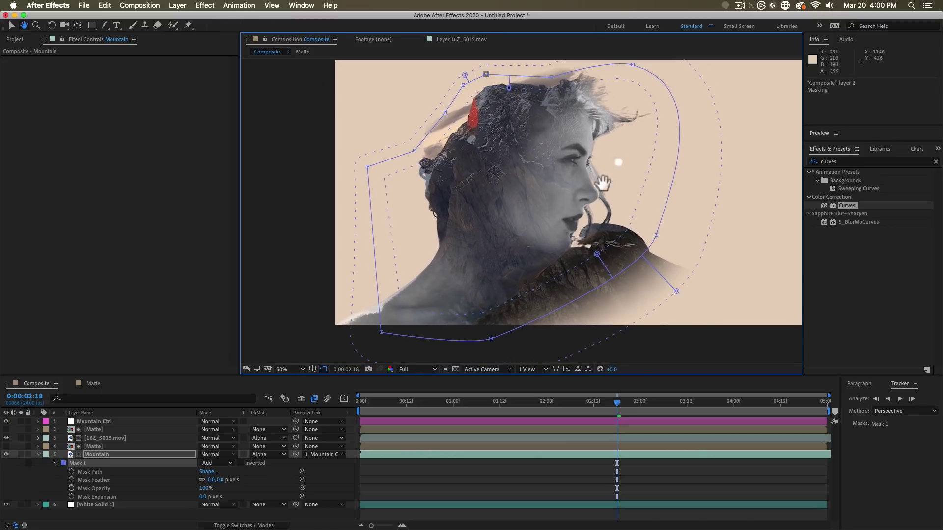
mouse_move(381, 318)
mouse_down()
mouse_move(425, 284)
mouse_move(380, 325)
mouse_move(393, 315)
mouse_up()
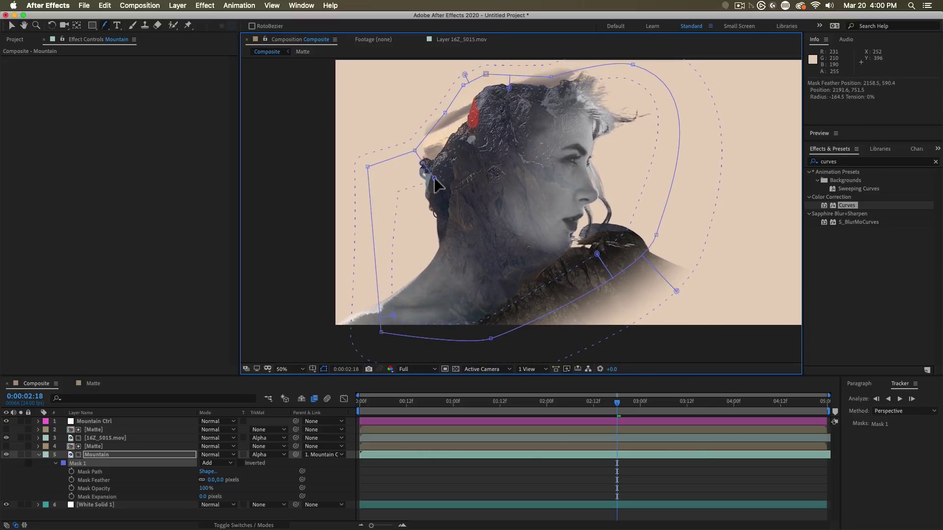
drag(433, 184, 340, 151)
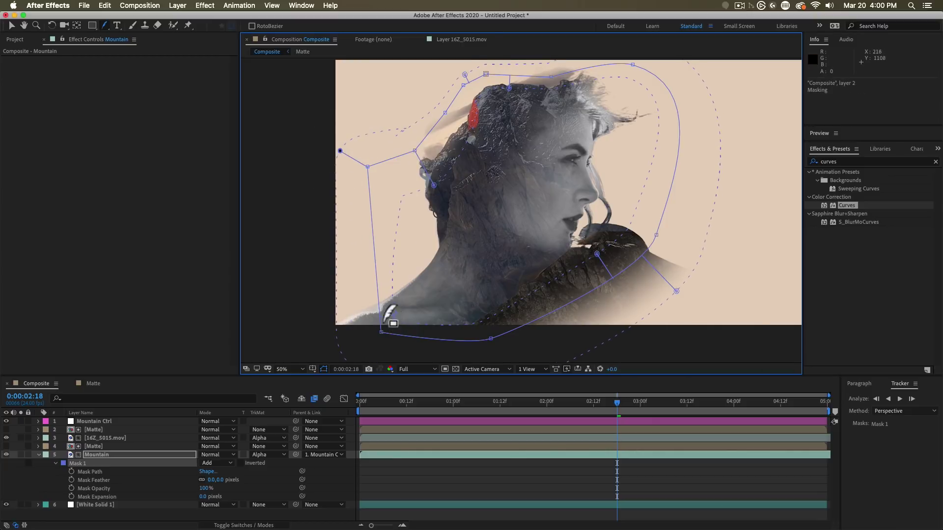
drag(598, 226, 559, 242)
drag(633, 306, 591, 230)
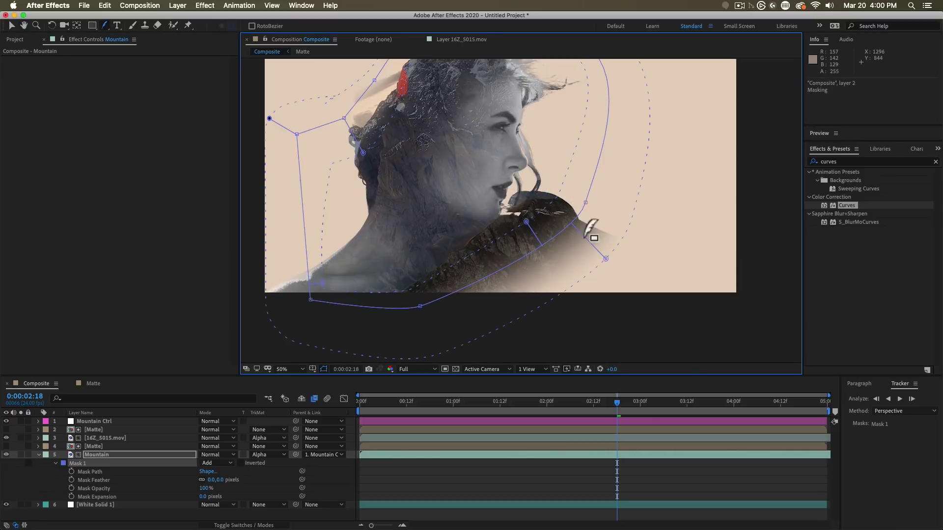
click(519, 477)
key(v)
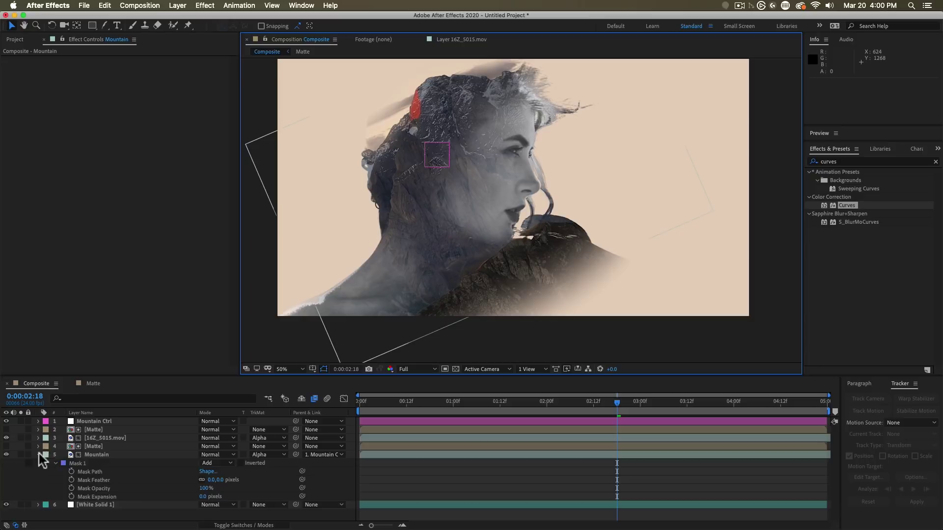
click(39, 454)
click(157, 484)
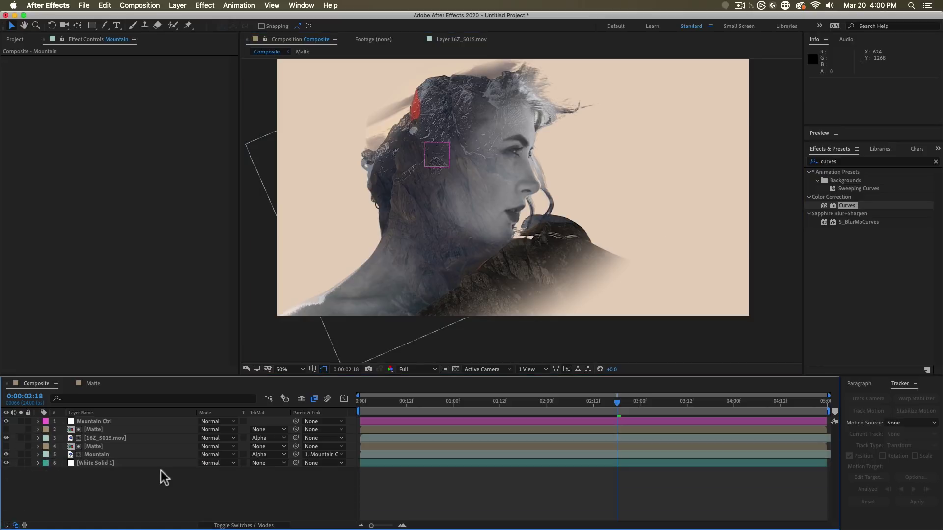
click(94, 447)
shift+click(95, 455)
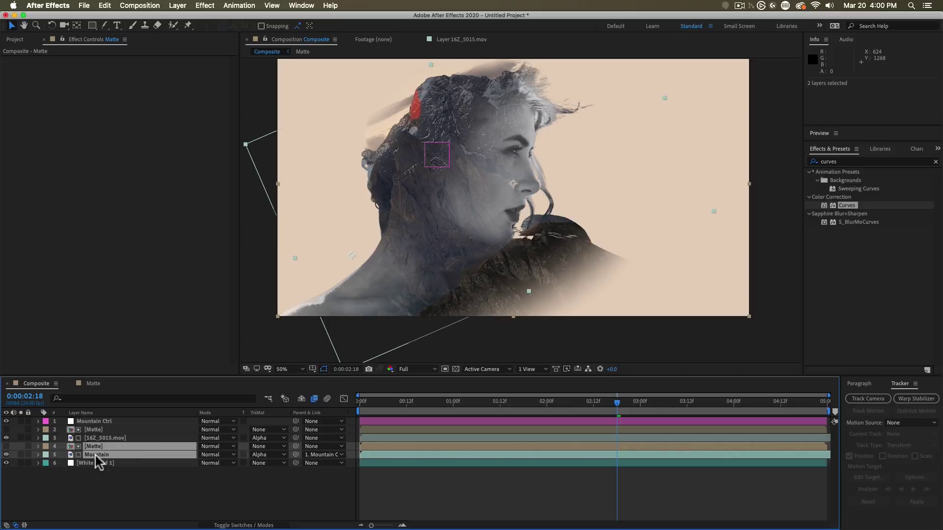
click(86, 481)
click(90, 452)
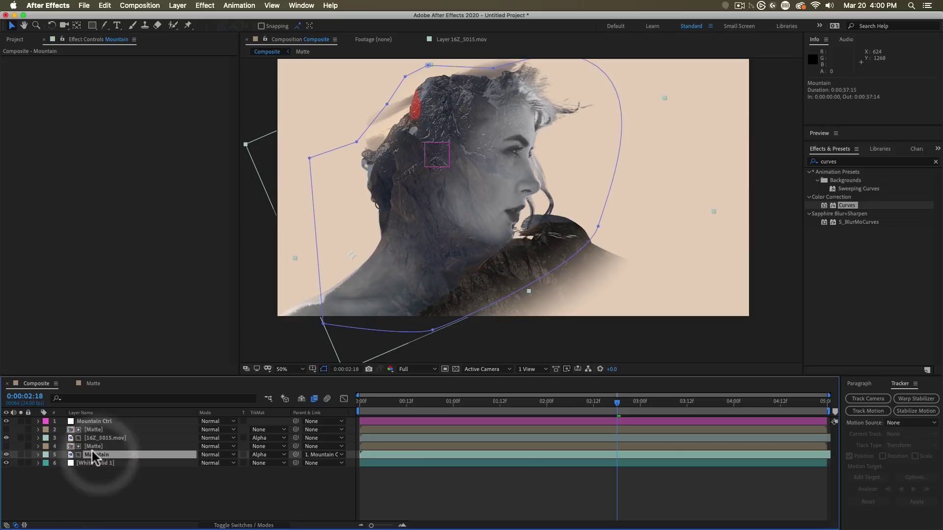
click(91, 436)
click(93, 430)
click(102, 482)
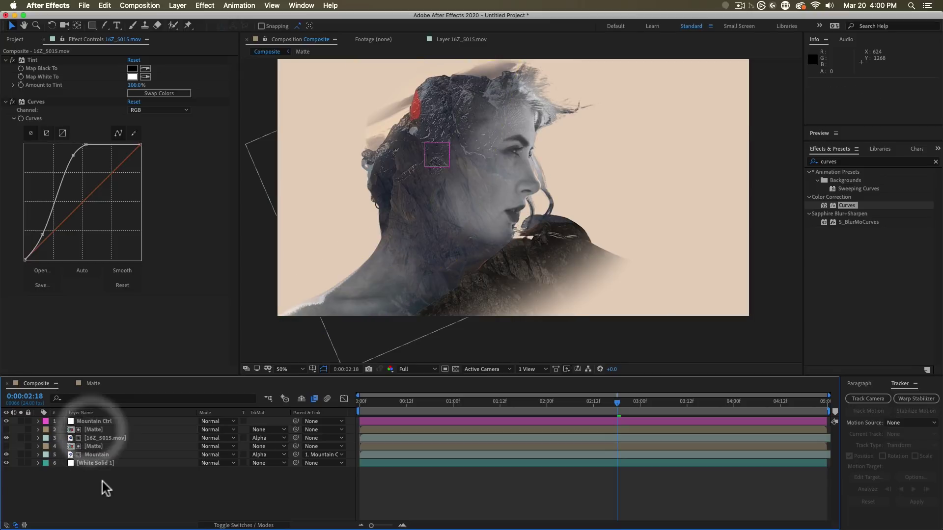
click(102, 436)
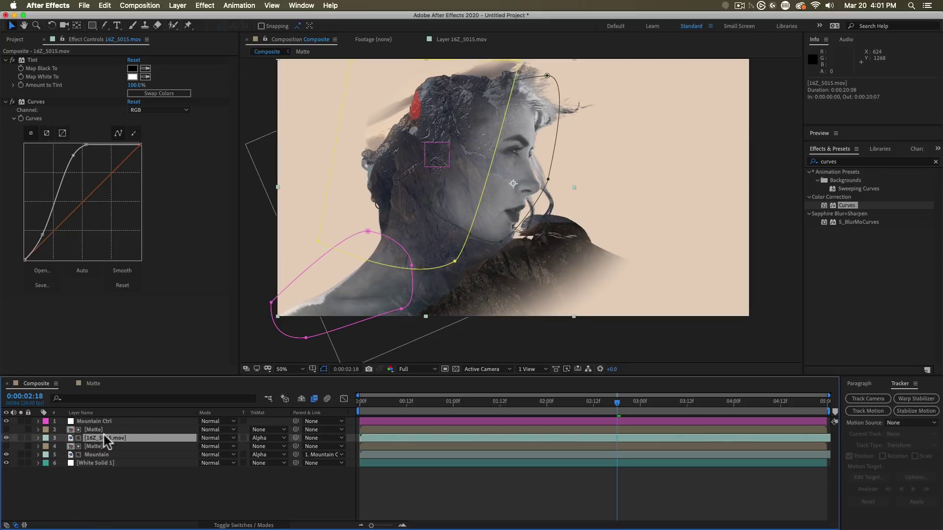
click(137, 452)
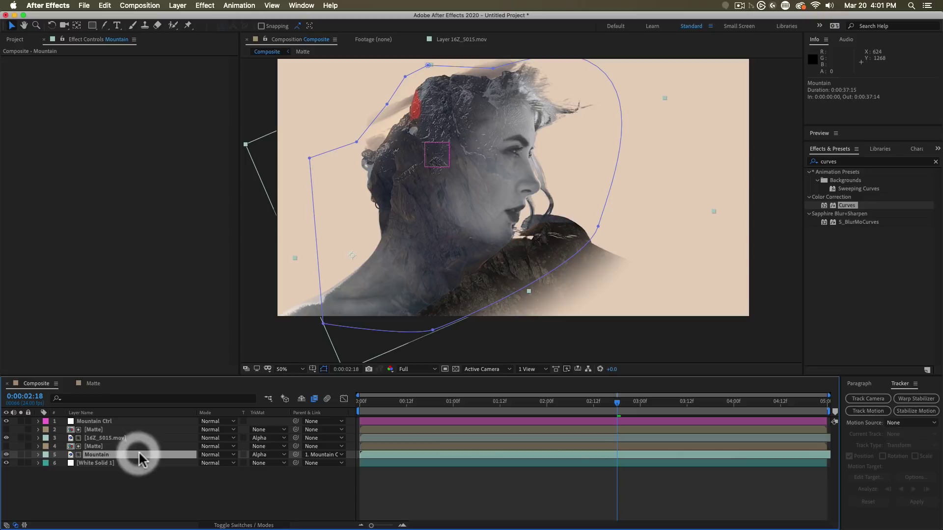
Duplicate Mountain as Mountain 2, move it second in the stack, and set No Track Matte
key(ctrl+d)
drag(113, 455, 101, 431)
click(276, 430)
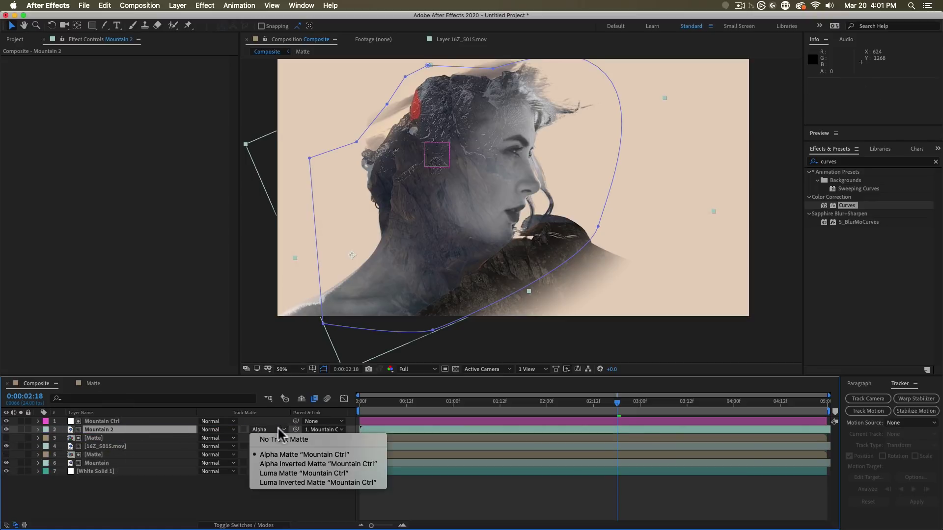
click(277, 433)
drag(541, 300, 506, 338)
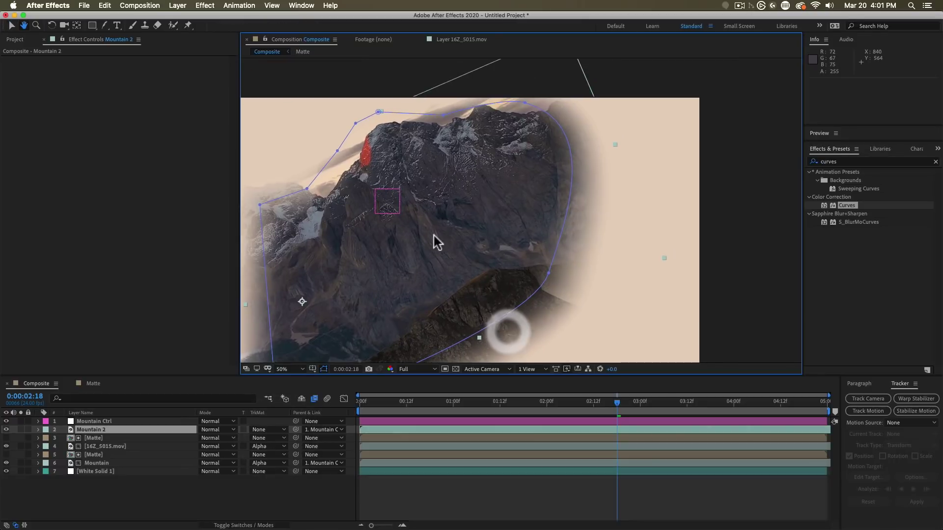
Delete Mountain 2's copied Mask 1 and hide the layer
key(m)
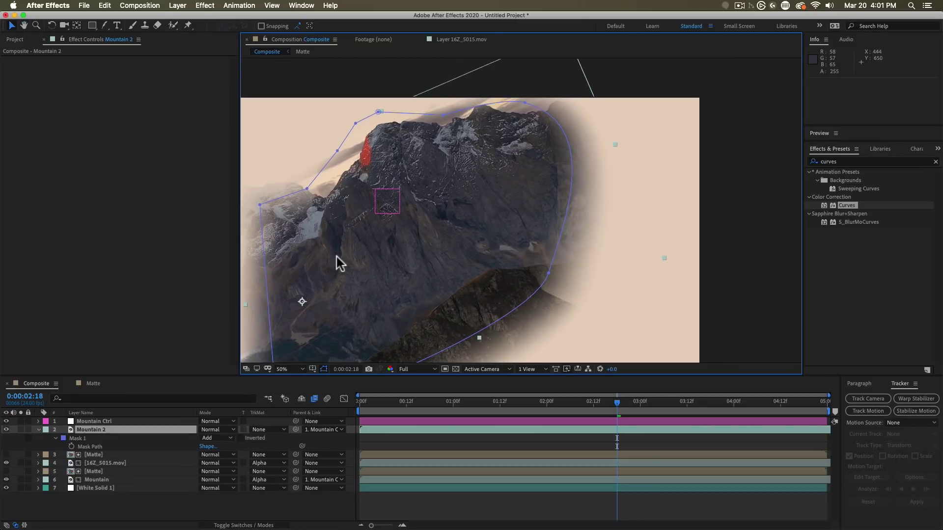
click(77, 440)
key(Delete)
drag(438, 231, 467, 244)
click(6, 429)
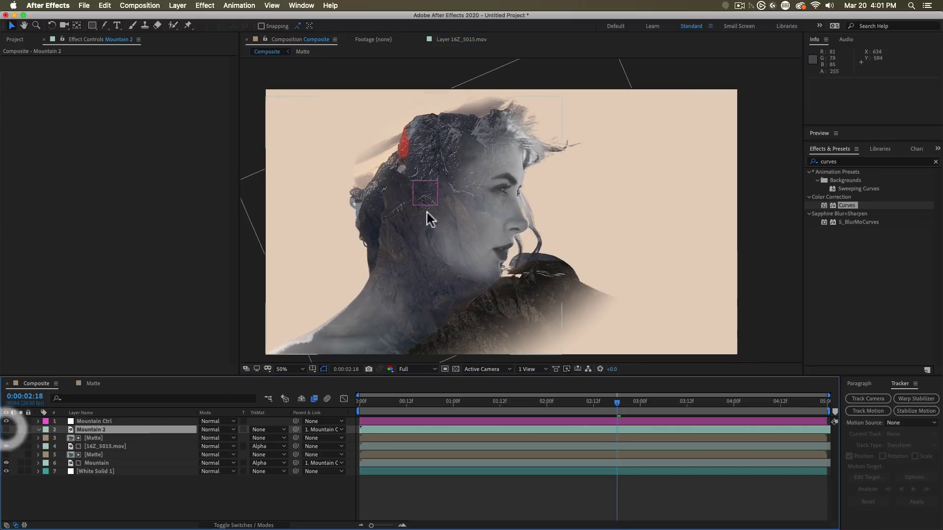
drag(458, 265, 464, 241)
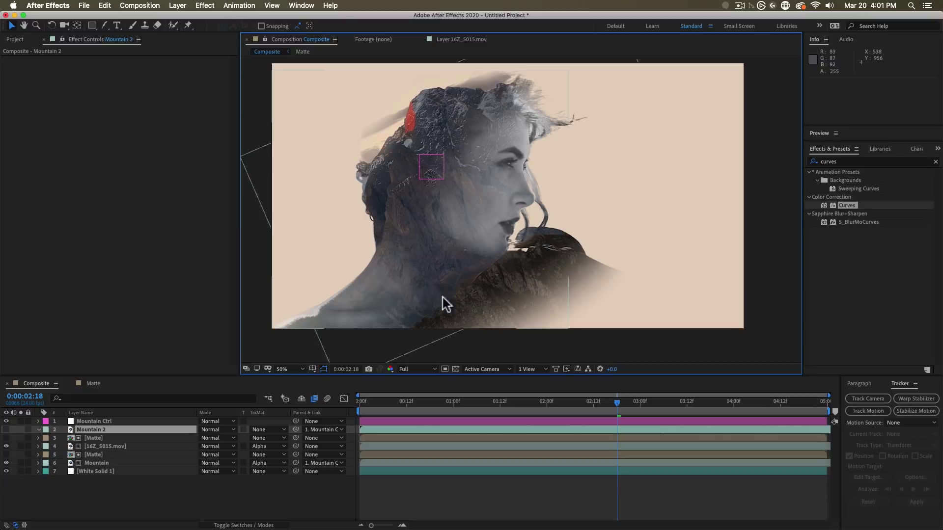
click(105, 26)
Draw a closed Pen mask on Mountain 2 over the woman's cheek, jaw and neck
drag(95, 429, 480, 172)
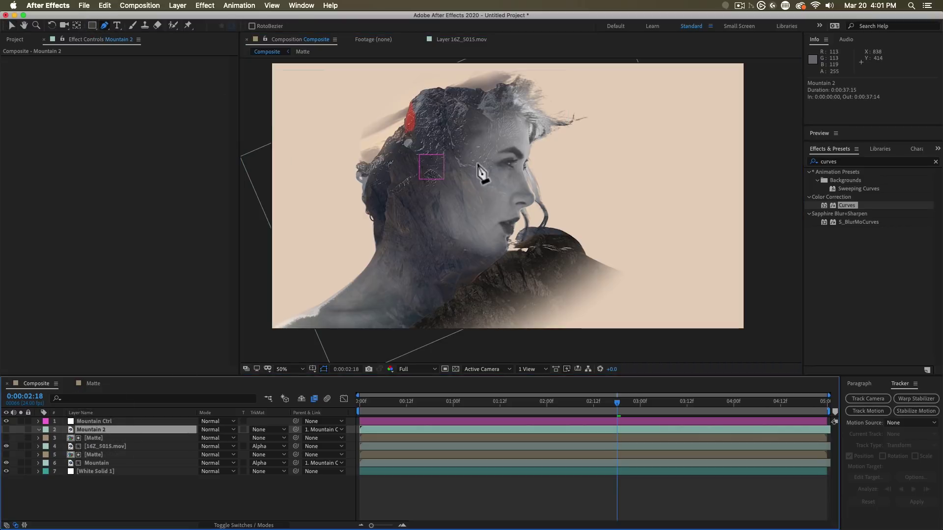
click(455, 164)
click(498, 184)
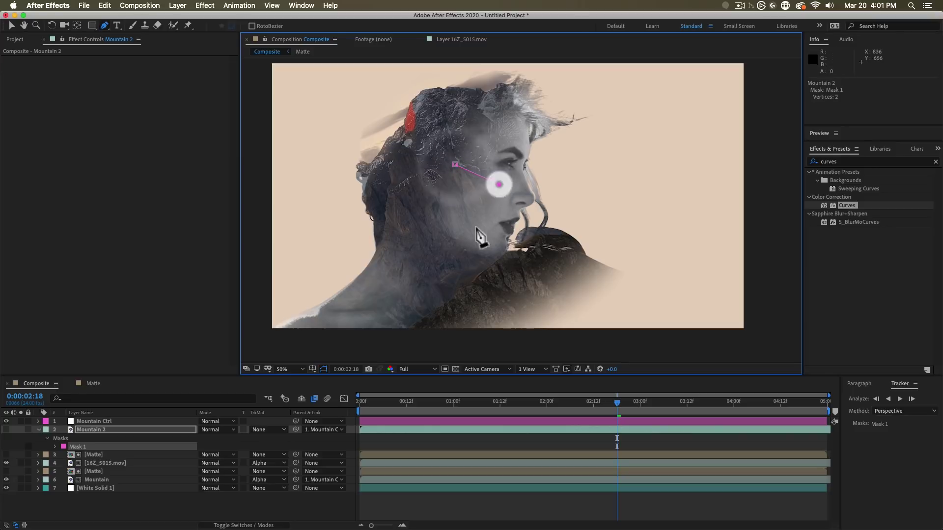
click(456, 260)
click(420, 295)
click(391, 318)
click(324, 310)
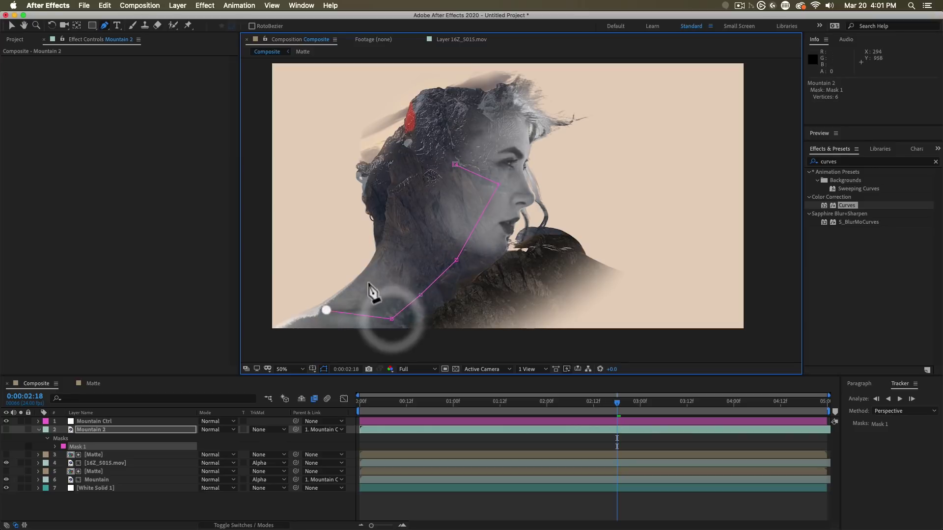
click(375, 268)
click(385, 227)
click(404, 187)
click(455, 164)
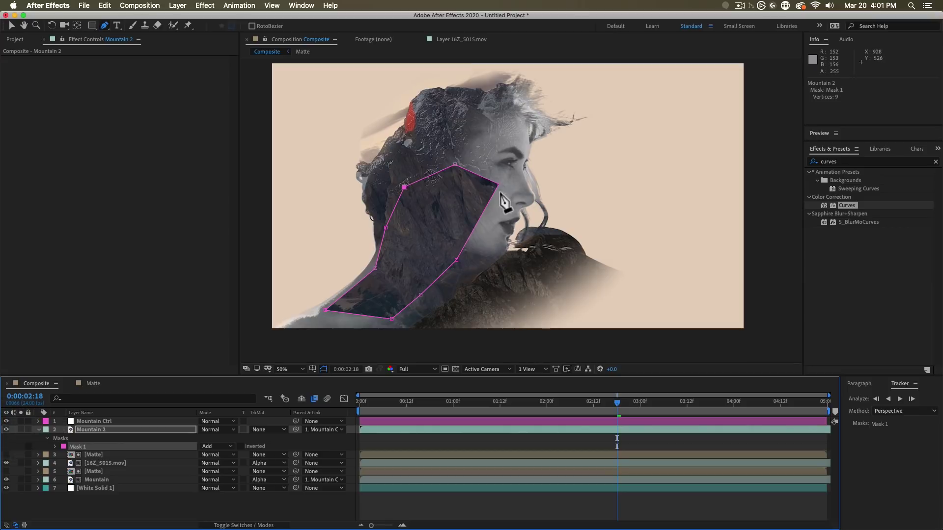
Set Mountain 2 to Add mode, smooth the mask vertices, and feather Mask 1 to 155 px
click(231, 429)
click(267, 230)
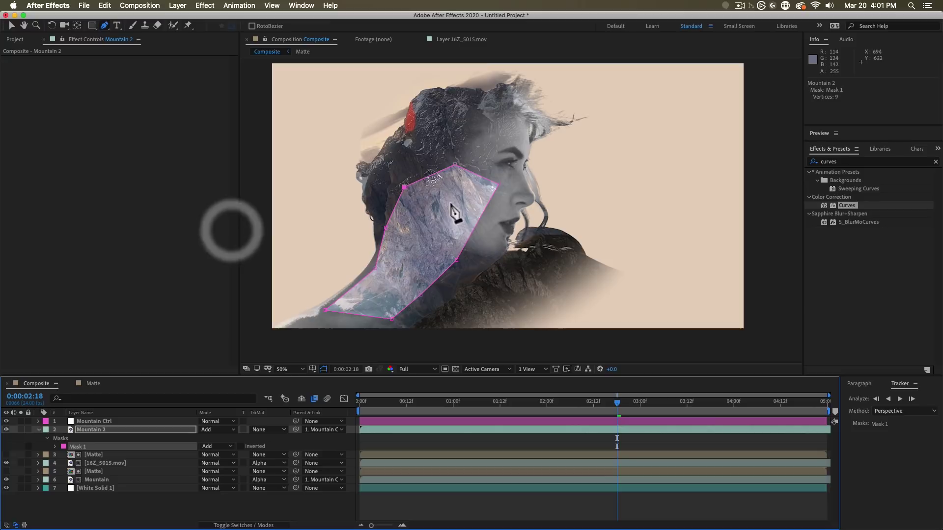
click(55, 446)
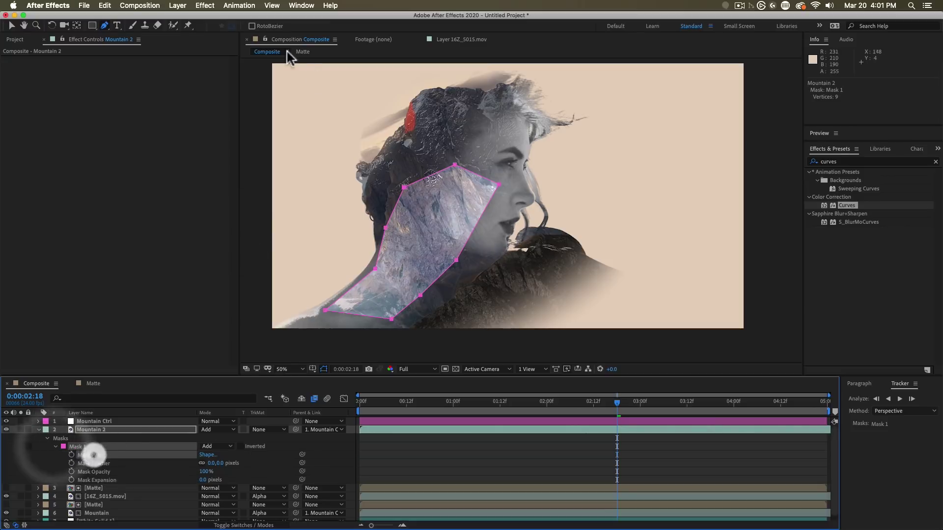
drag(104, 25, 130, 57)
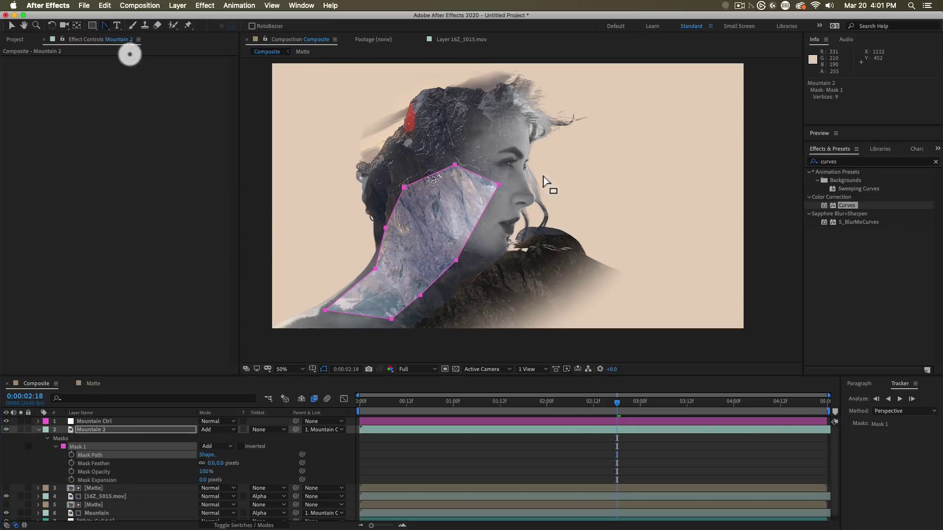
click(499, 185)
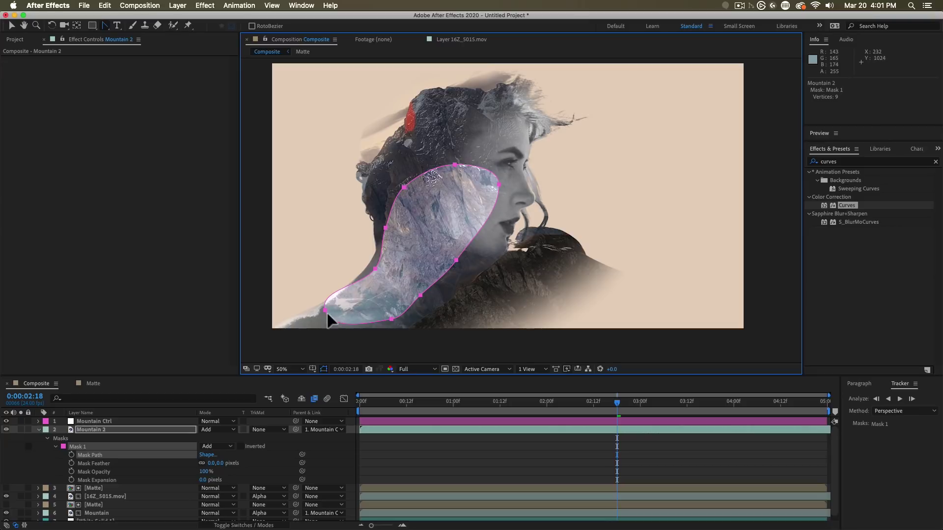
drag(326, 311, 412, 315)
drag(216, 463, 236, 463)
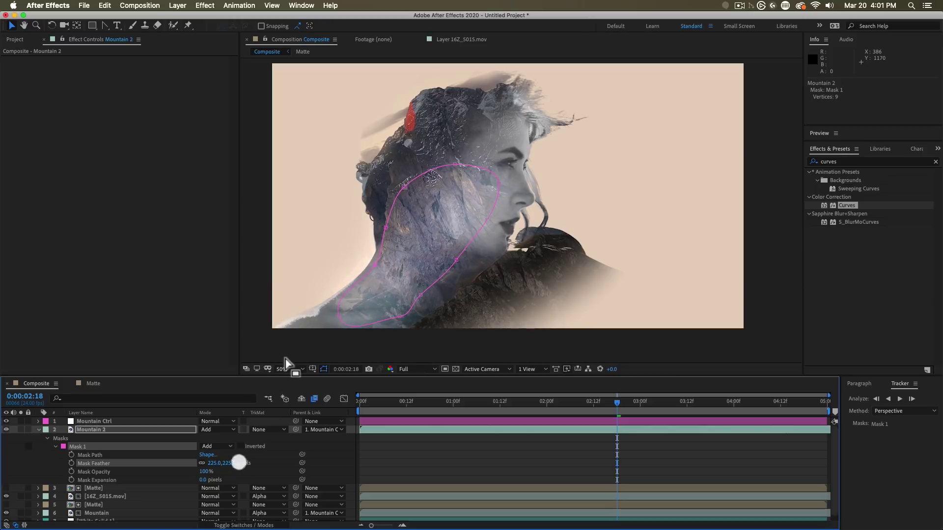
click(38, 429)
Lower Mountain 2's opacity to 39%
click(93, 430)
key(t)
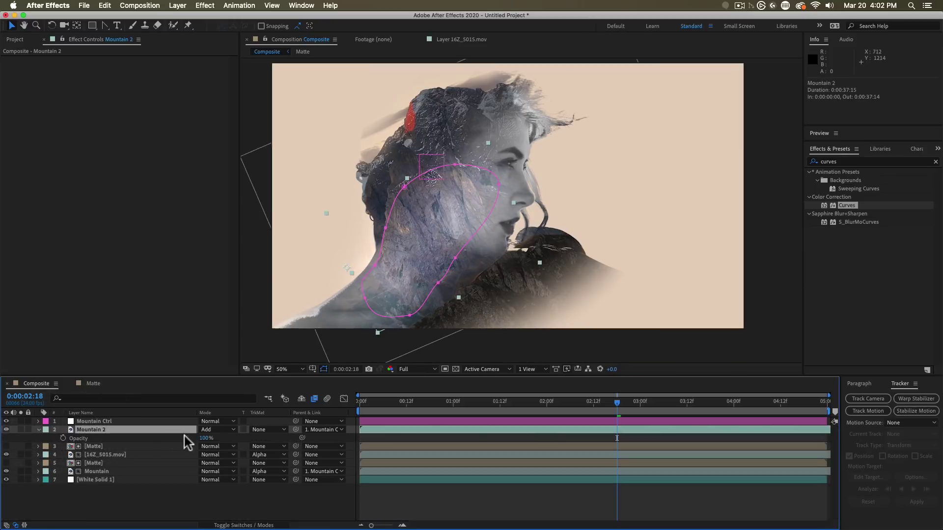
click(199, 438)
drag(183, 438, 171, 437)
click(351, 481)
click(389, 490)
click(446, 275)
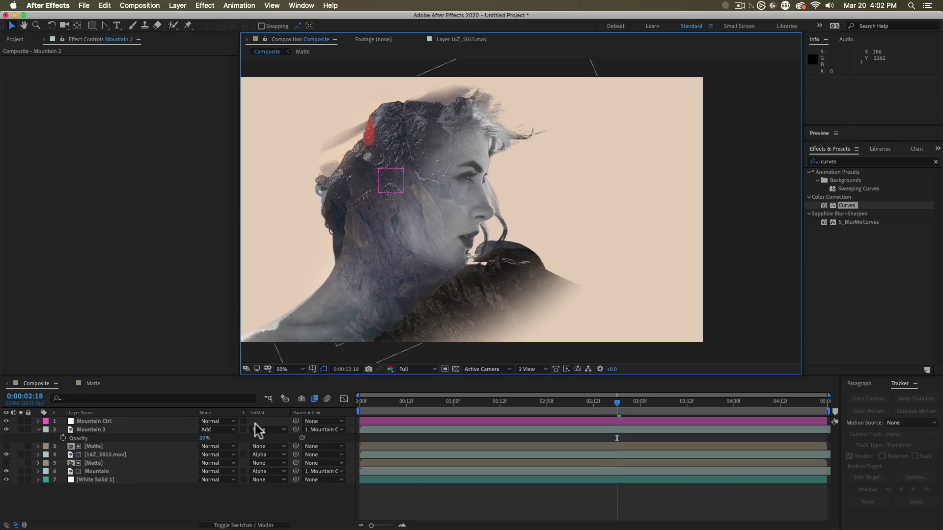
Add a new null object named 'Subject CTRL'
key(t)
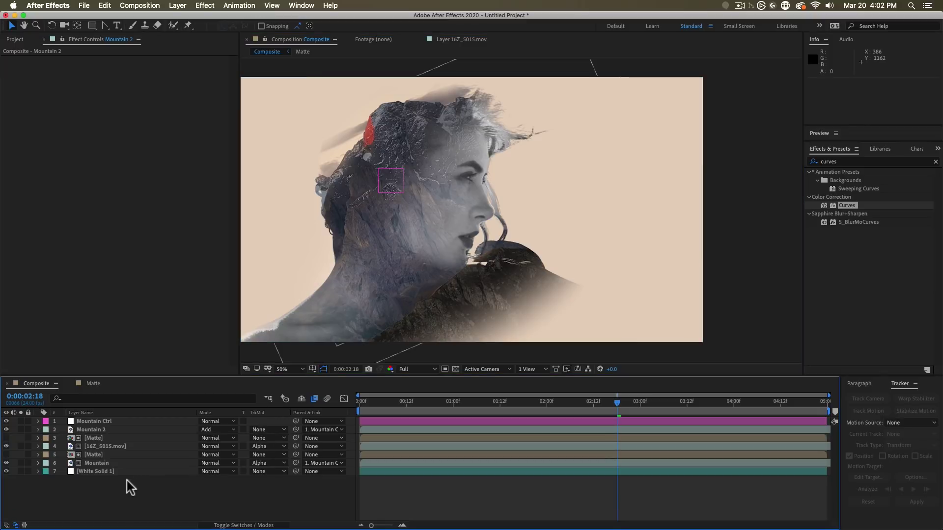
right_click(126, 481)
mouse_move(155, 421)
click(296, 473)
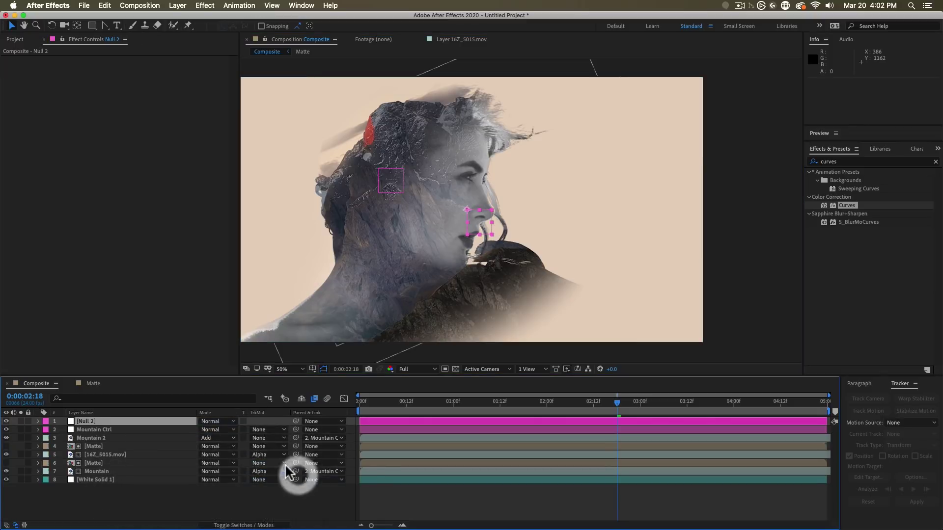
key(Return)
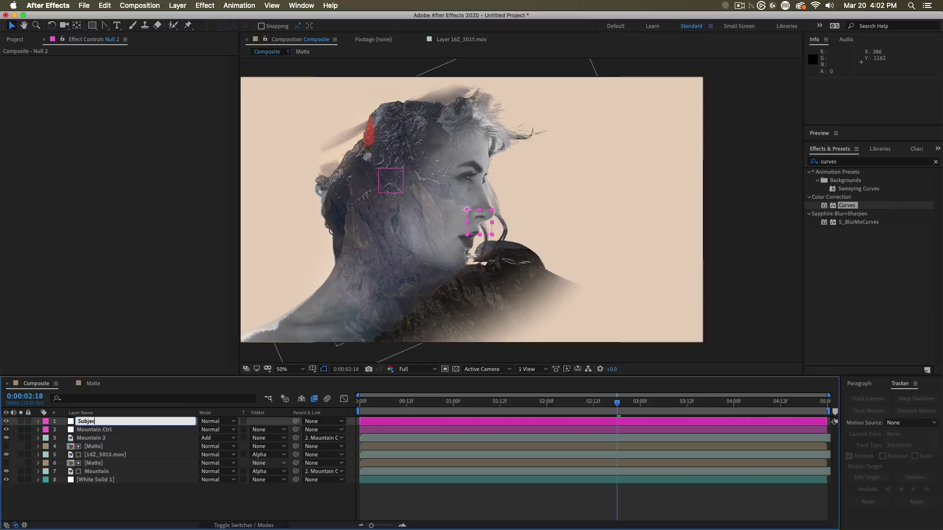
text(Subject CTRL)
key(Return)
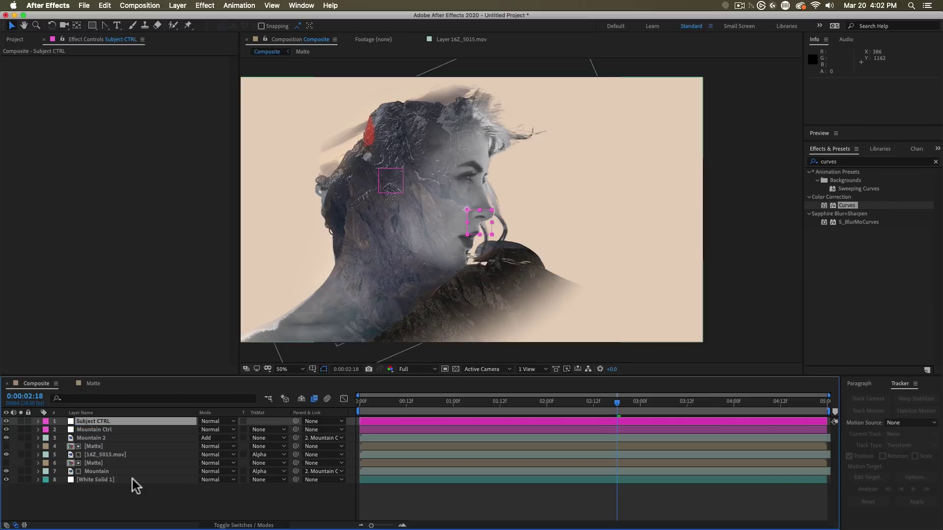
Parent both Matte layers, 16Z_5015.mov and Mountain Ctrl to Subject CTRL
click(94, 464)
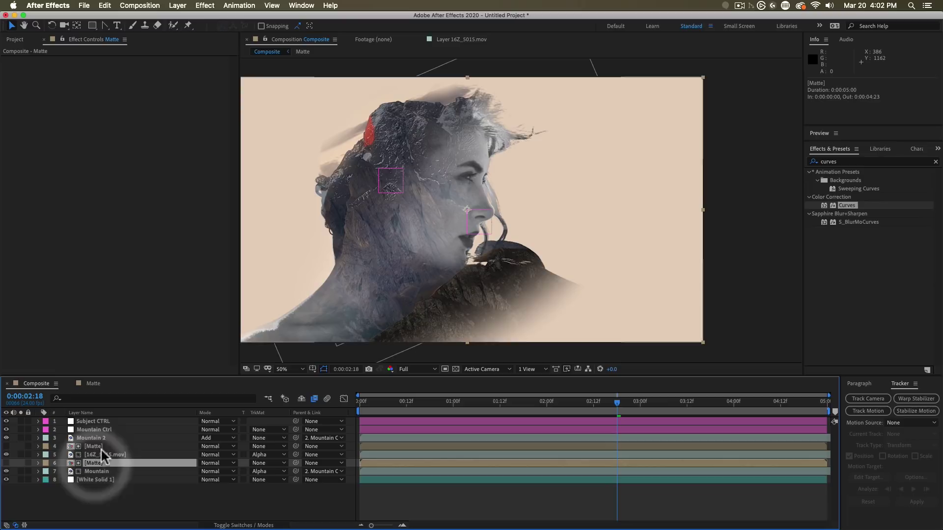
shift+click(101, 455)
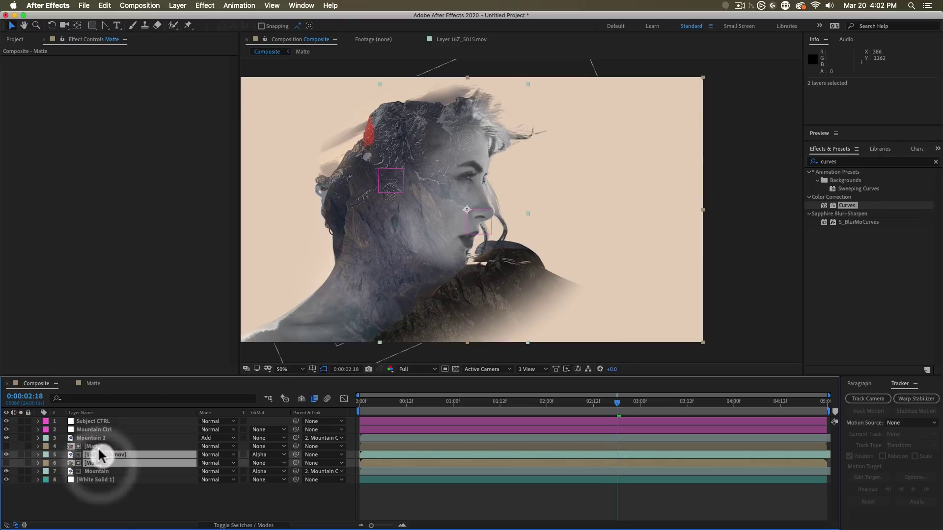
shift+click(93, 445)
drag(294, 447, 122, 422)
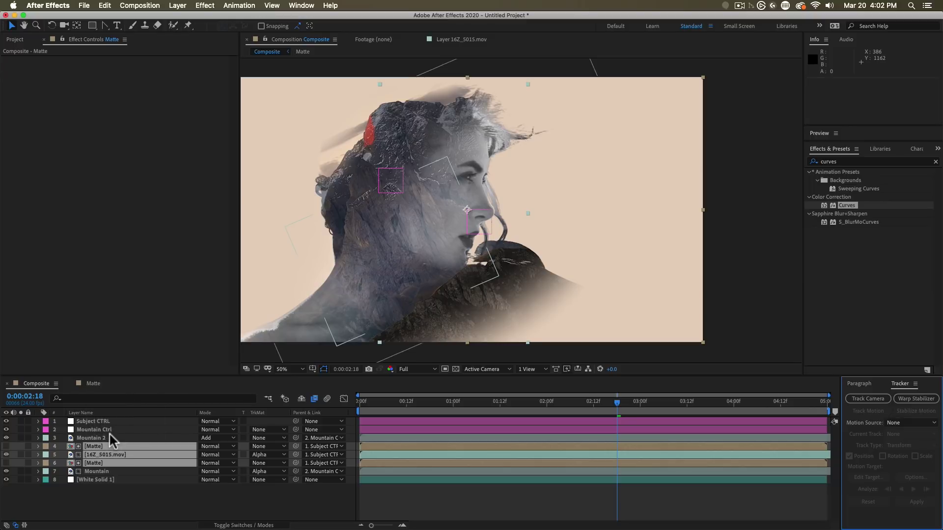
click(109, 431)
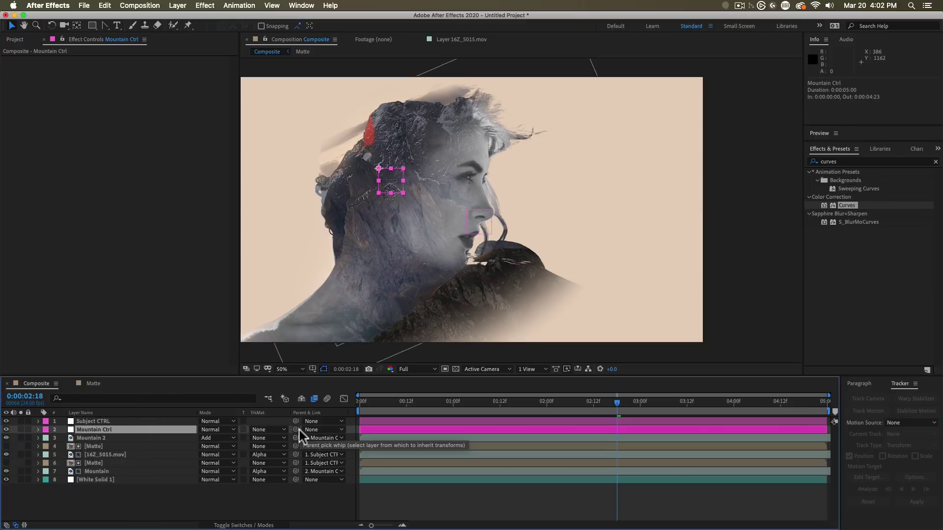
drag(296, 430, 255, 420)
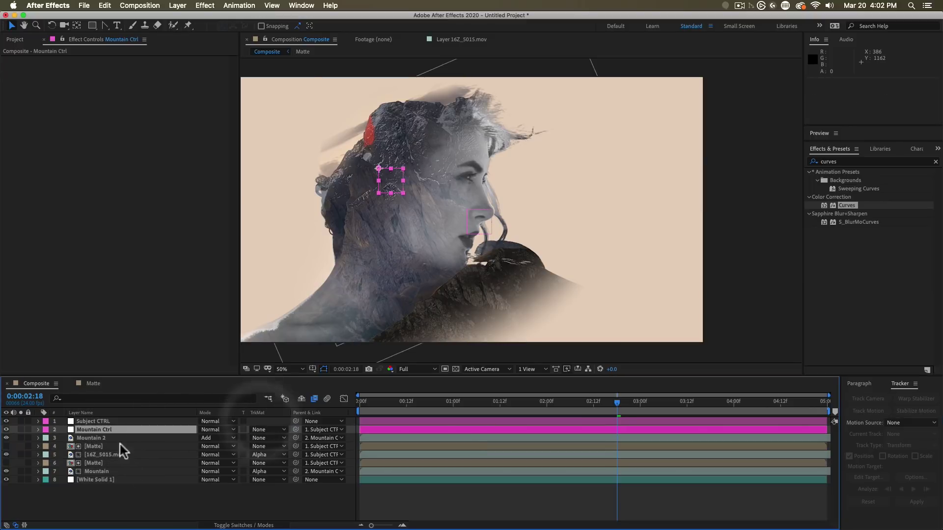
click(169, 497)
Move the Subject CTRL null so the composite sits slightly up and right
click(98, 421)
drag(477, 228, 552, 227)
key(space)
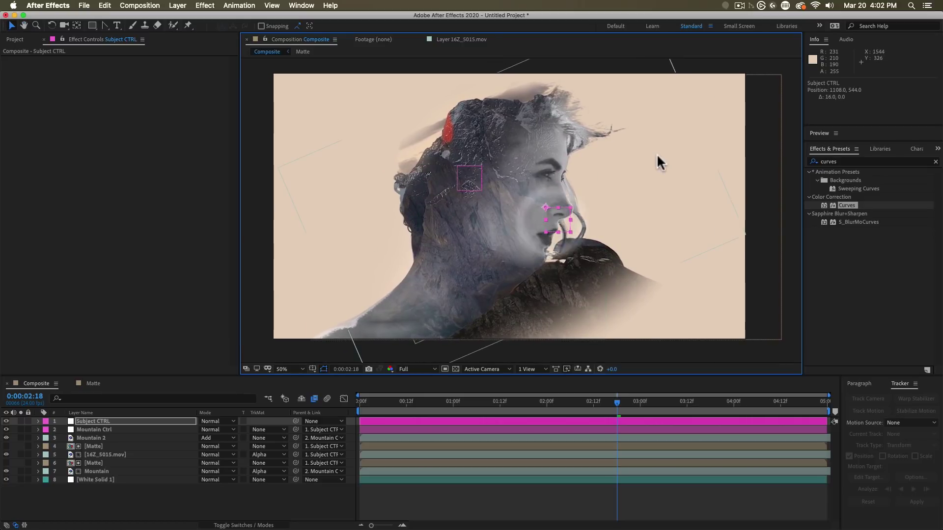
drag(563, 222, 566, 223)
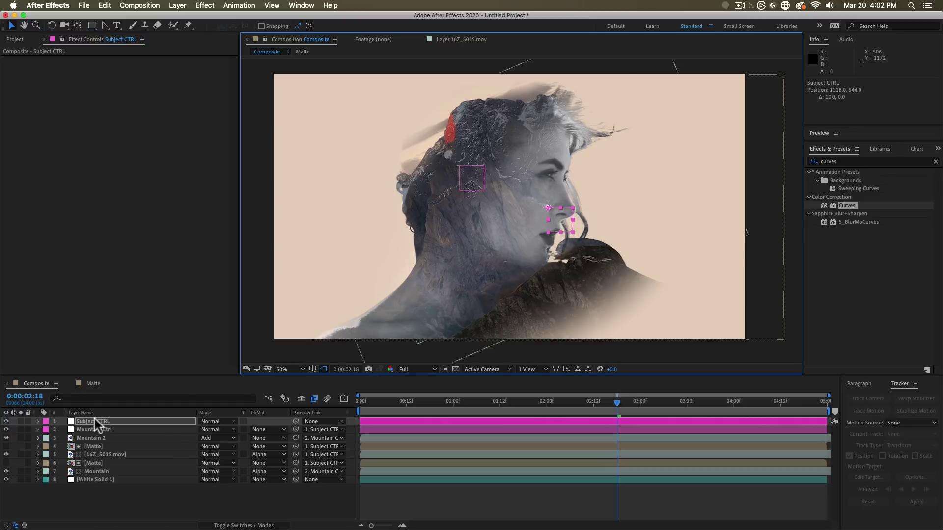
click(245, 513)
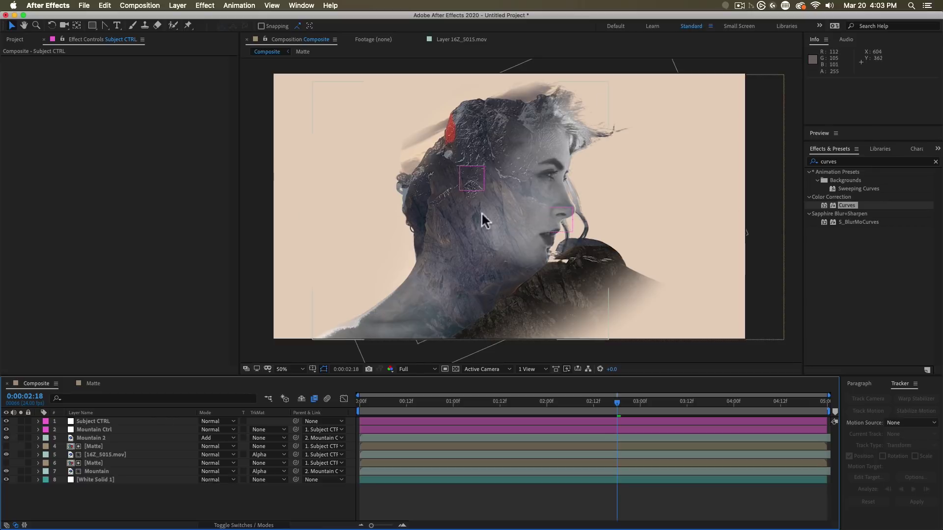
right_click(67, 501)
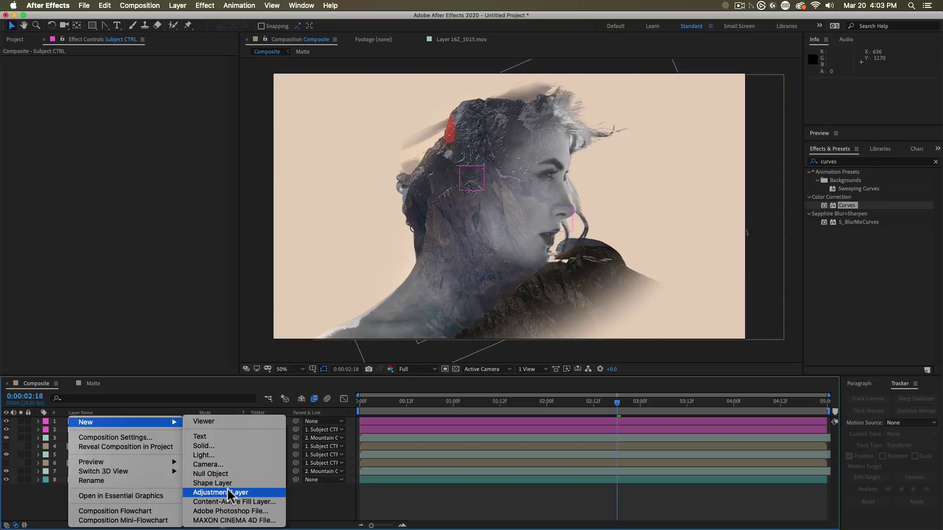
Add an adjustment layer on top and apply Curves to it
click(226, 487)
click(844, 162)
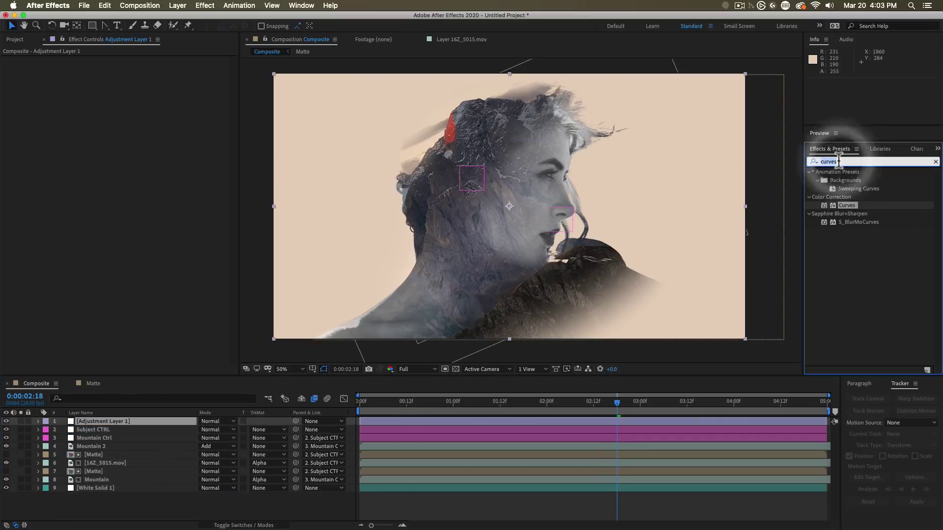
text(curve)
double_click(846, 205)
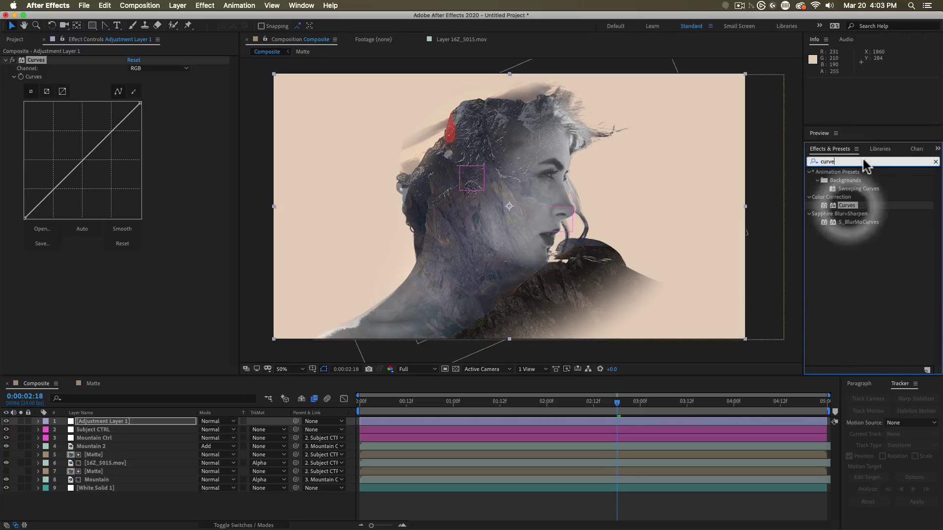
Apply a 60% Tint, bow the curve upward to brighten, and preview the composite
click(862, 161)
text(tint)
double_click(843, 205)
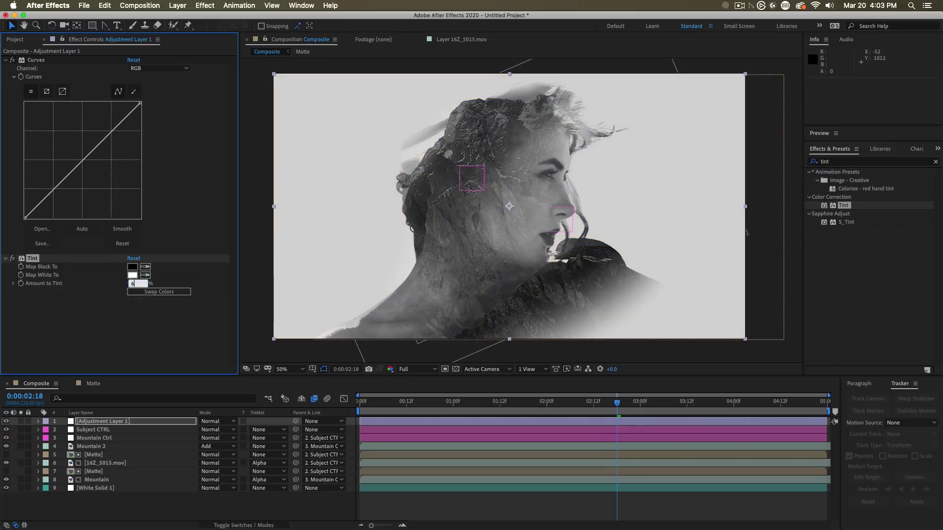
drag(103, 141, 97, 123)
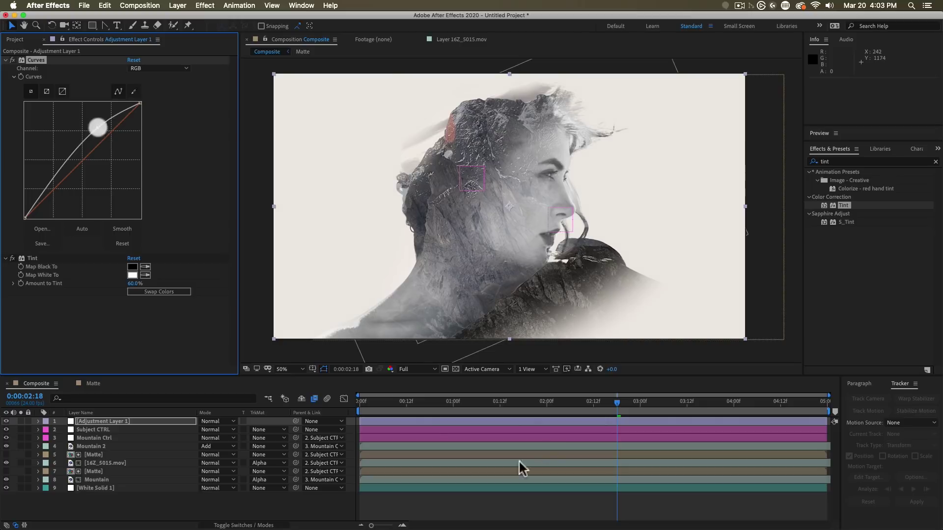
key(space)
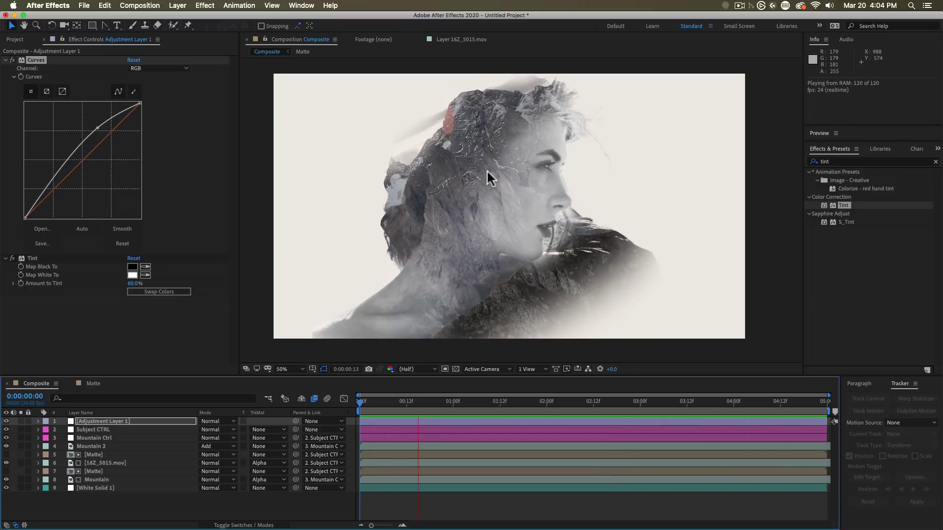
key(space)
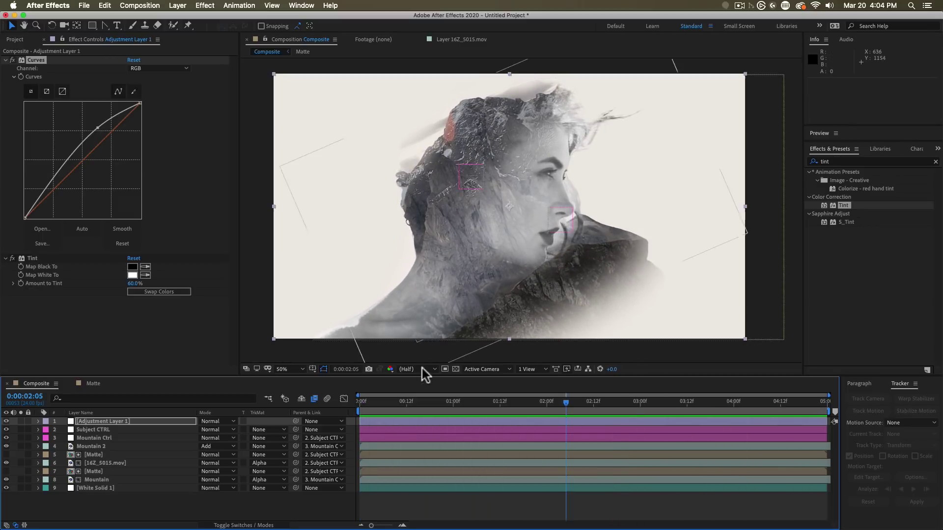
Add a null object named 'Total CTRL' and parent Subject CTRL to it
right_click(227, 508)
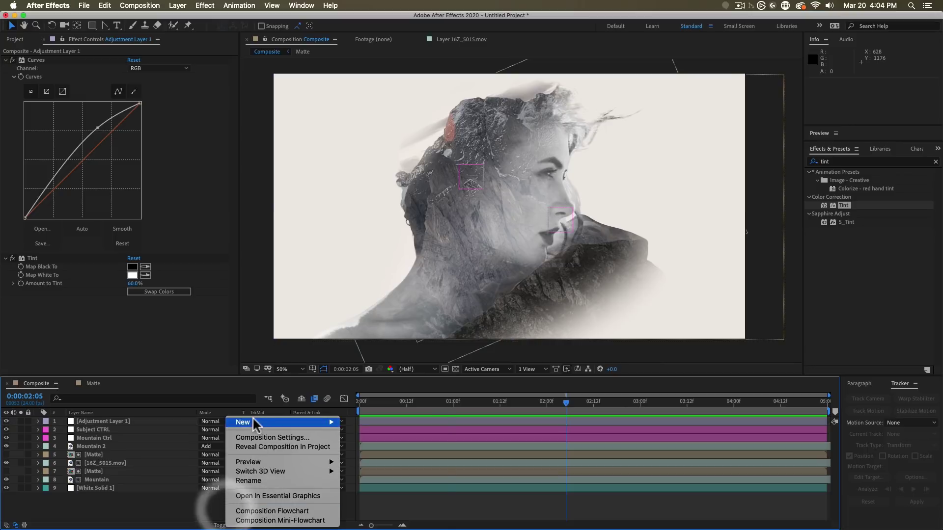
mouse_move(253, 421)
click(375, 473)
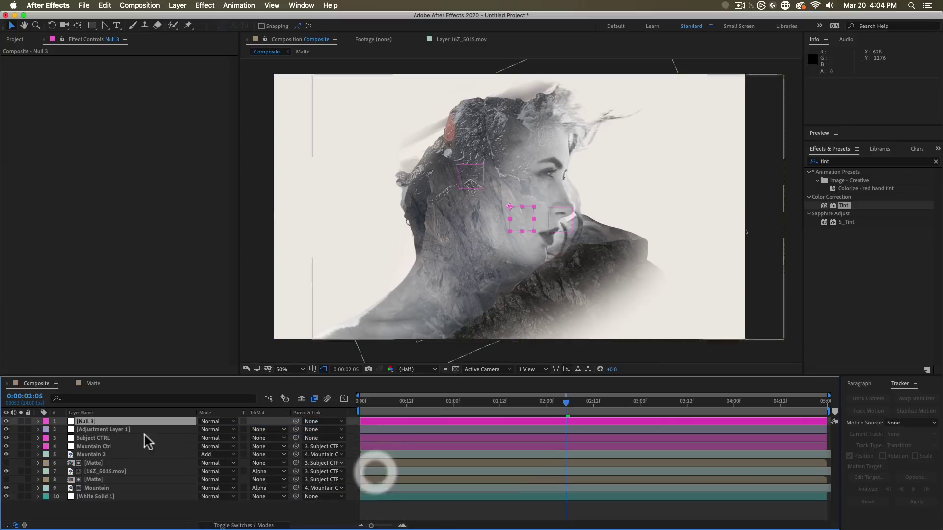
key(Return)
text(Total CTRL)
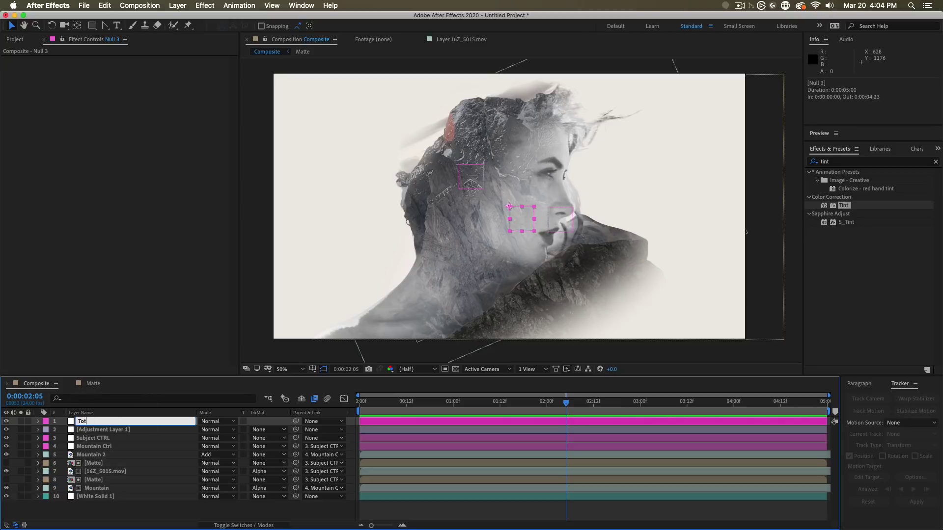
key(Return)
click(111, 438)
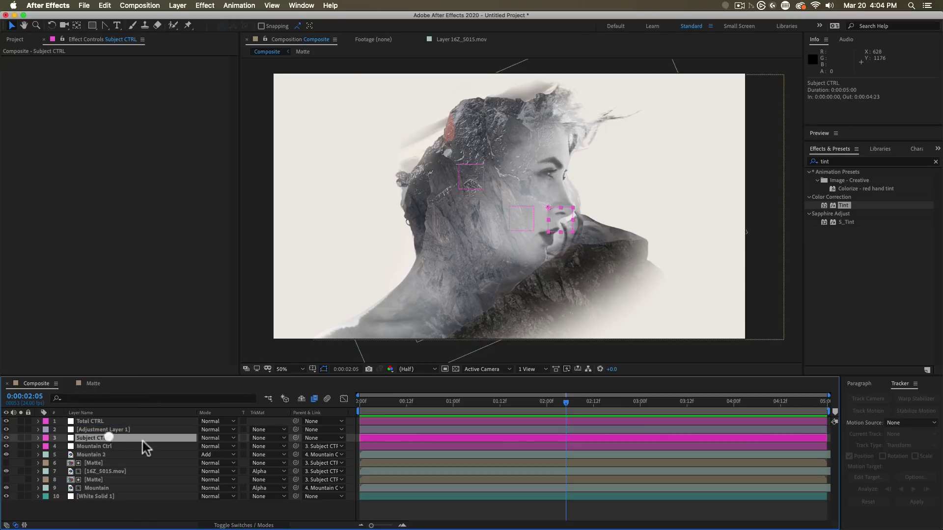
drag(297, 437, 123, 421)
Keyframe Total CTRL's Scale from 100% at the first frame to 110% at the last frame
key(Home)
click(292, 413)
key(s)
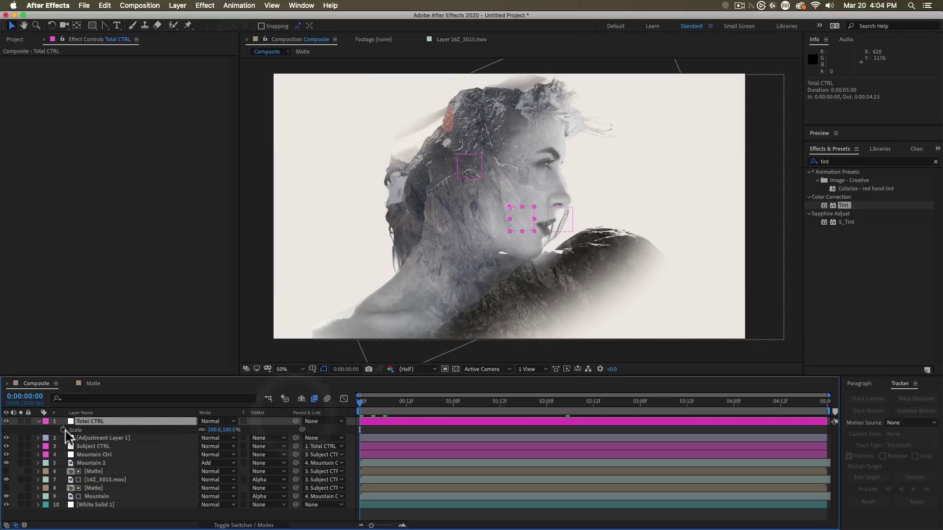
click(63, 430)
drag(369, 413, 853, 407)
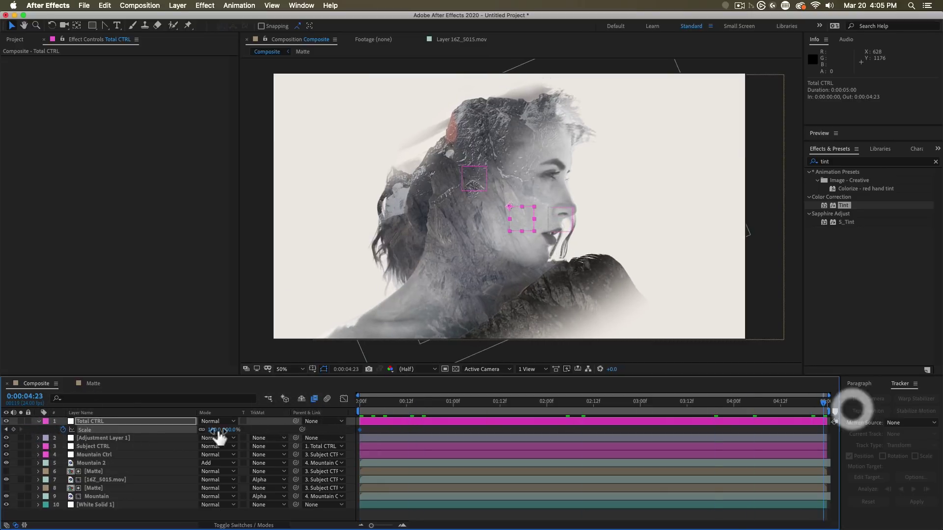
click(221, 429)
text(110)
key(Tab)
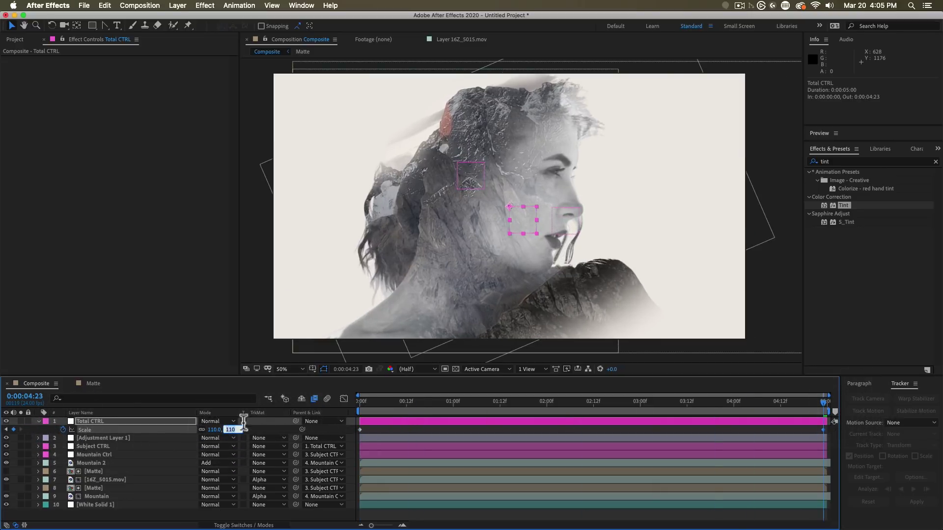
Return to the start of the timeline and play back the scale-in push
click(86, 434)
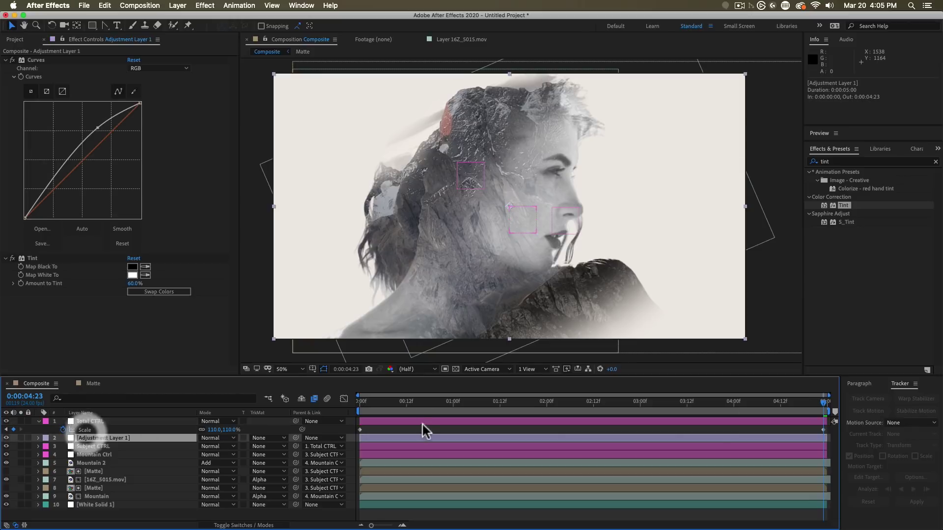
drag(388, 403, 808, 436)
key(space)
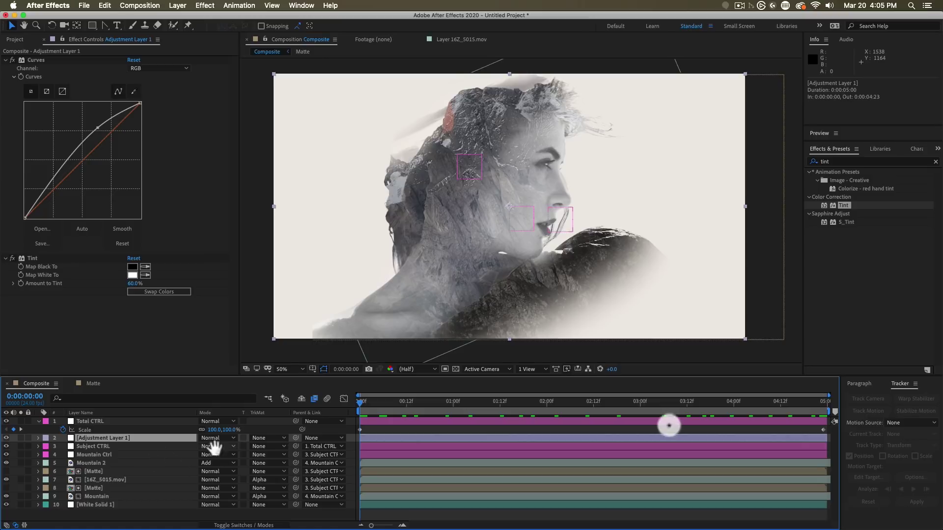